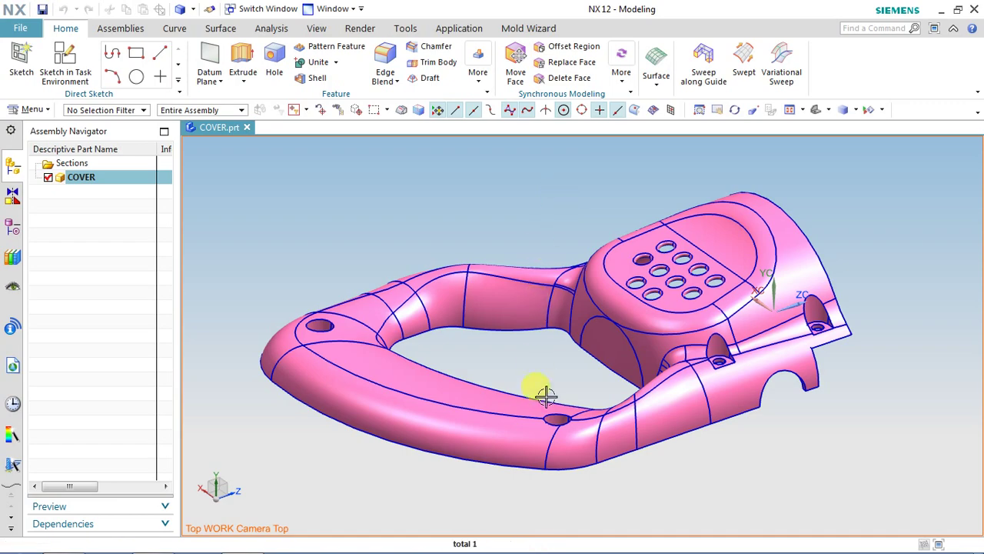
Initialize a mold project for the cover body with ABS material and project units in inches
mouse_move(818, 445)
middle_mouse_down()
mouse_move(725, 438)
mouse_move(694, 387)
mouse_move(699, 407)
mouse_move(762, 441)
mouse_move(811, 438)
mouse_move(819, 407)
mouse_move(798, 448)
mouse_move(804, 464)
mouse_move(805, 440)
middle_mouse_up()
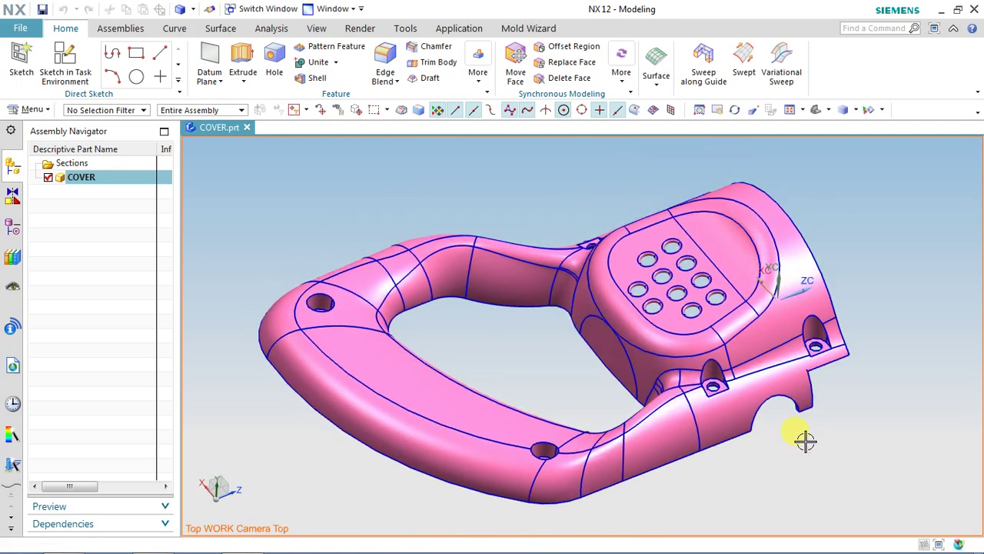
left_click(541, 29)
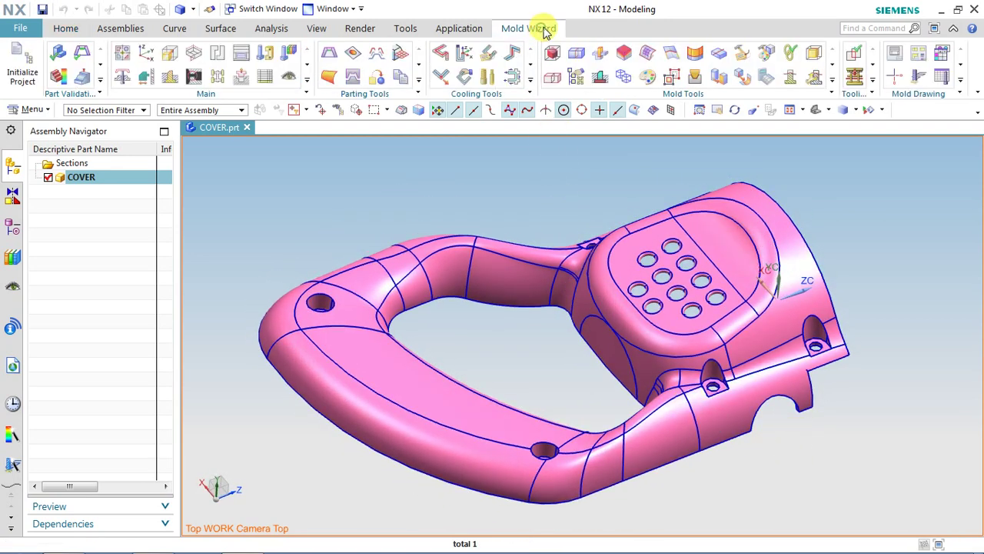
left_click(9, 65)
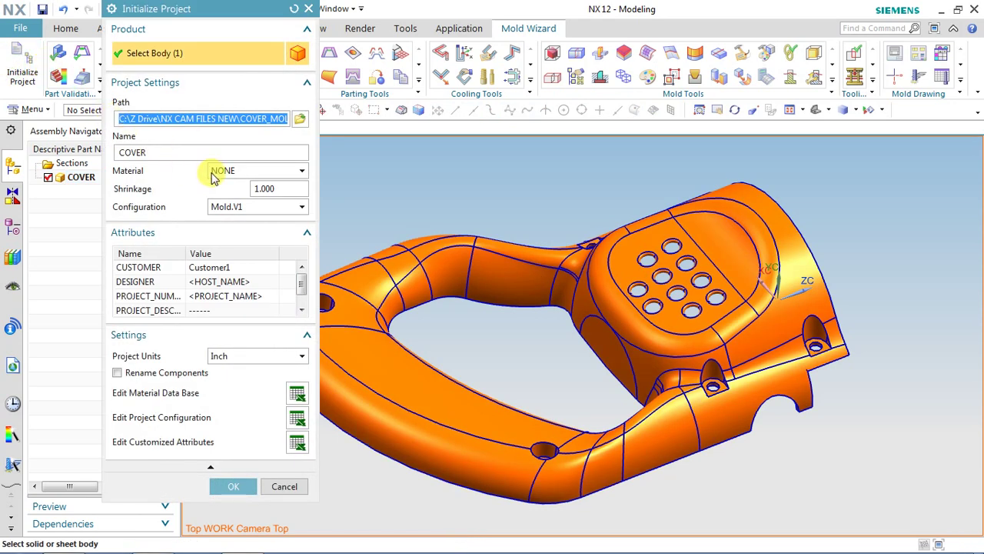
left_click(228, 174)
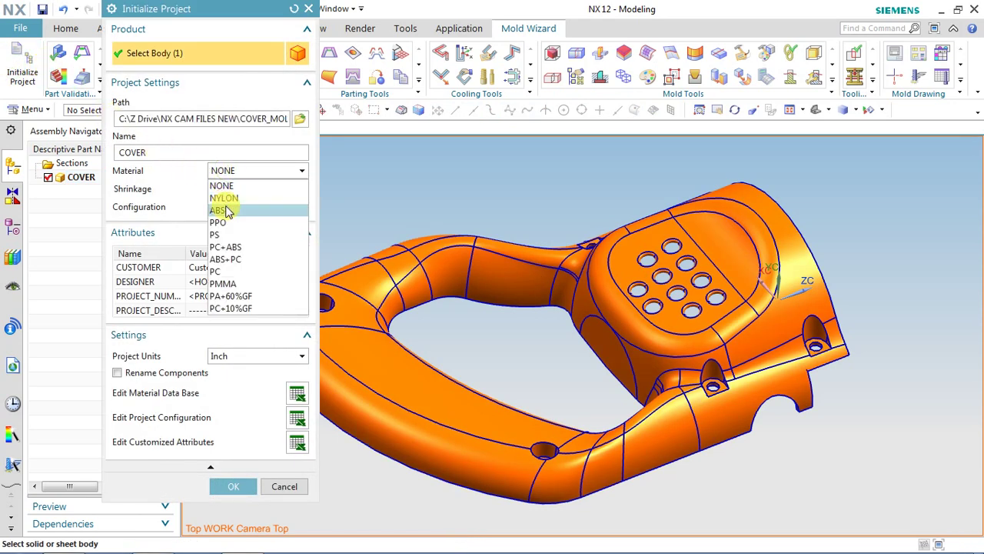
left_click(225, 210)
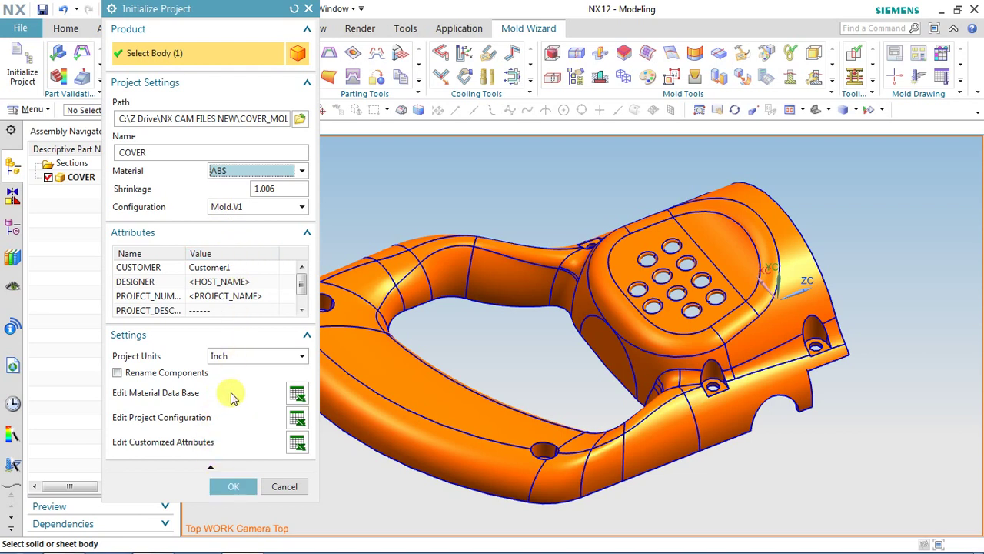
left_click(222, 484)
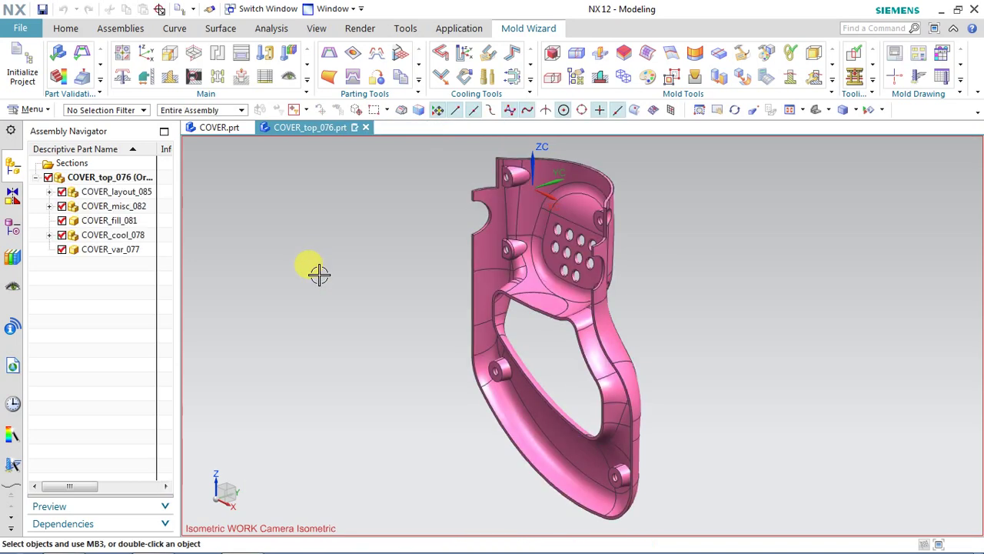
Examine the cool, fill, misc and layout components of the mold assembly by highlighting each one
middle_click_drag(616, 268, 538, 282)
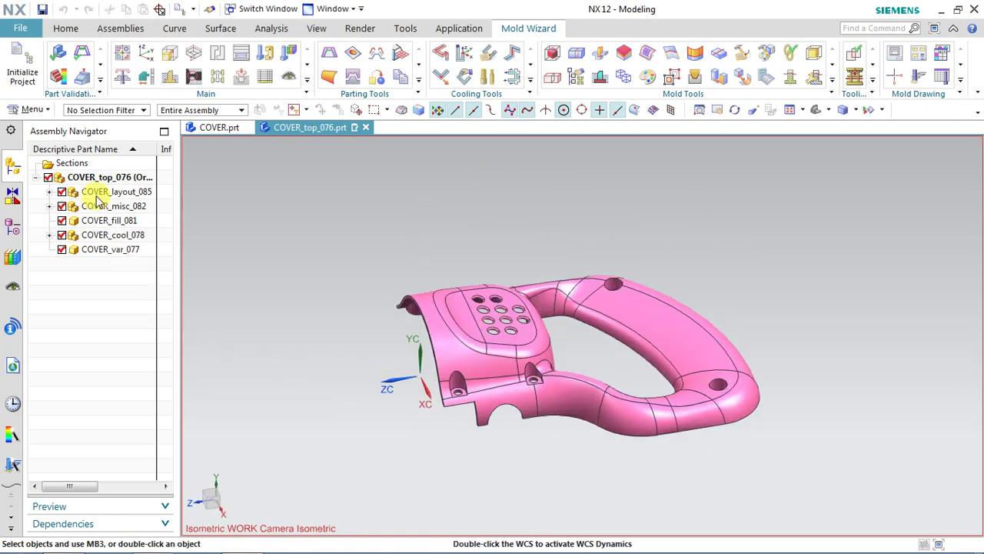
left_click(103, 235)
left_click(113, 221)
left_click(114, 206)
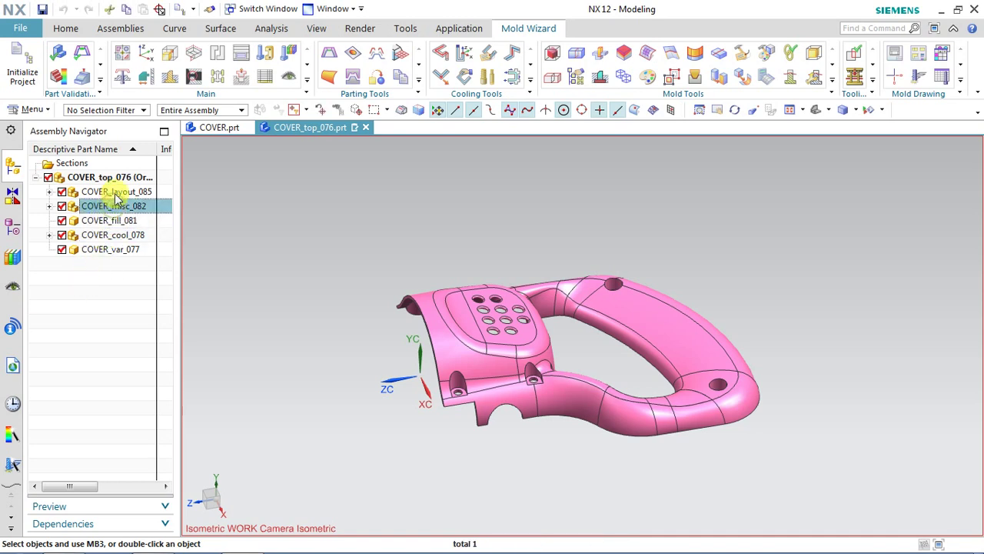
left_click(117, 193)
mouse_move(339, 276)
middle_mouse_down()
mouse_move(336, 249)
mouse_move(353, 270)
middle_mouse_up()
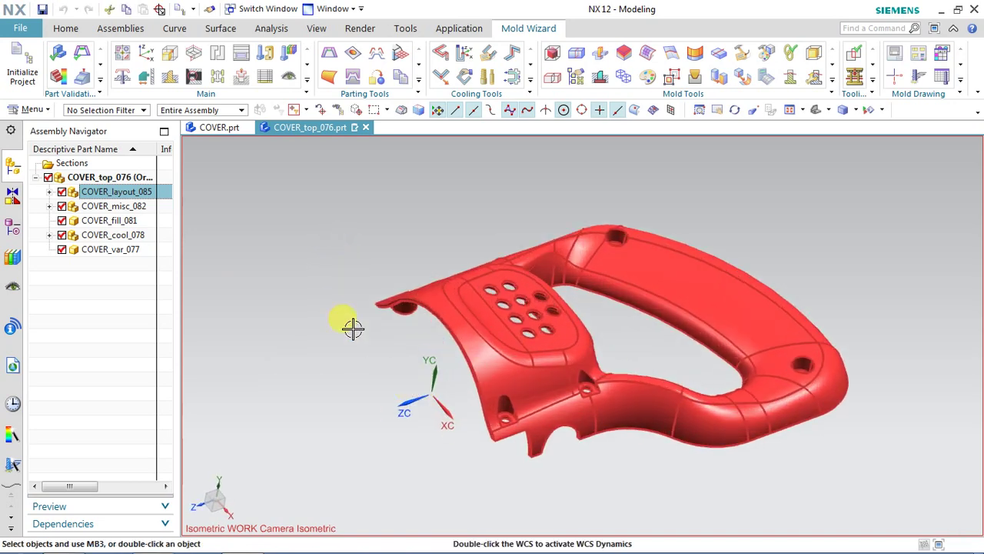
left_click(297, 263)
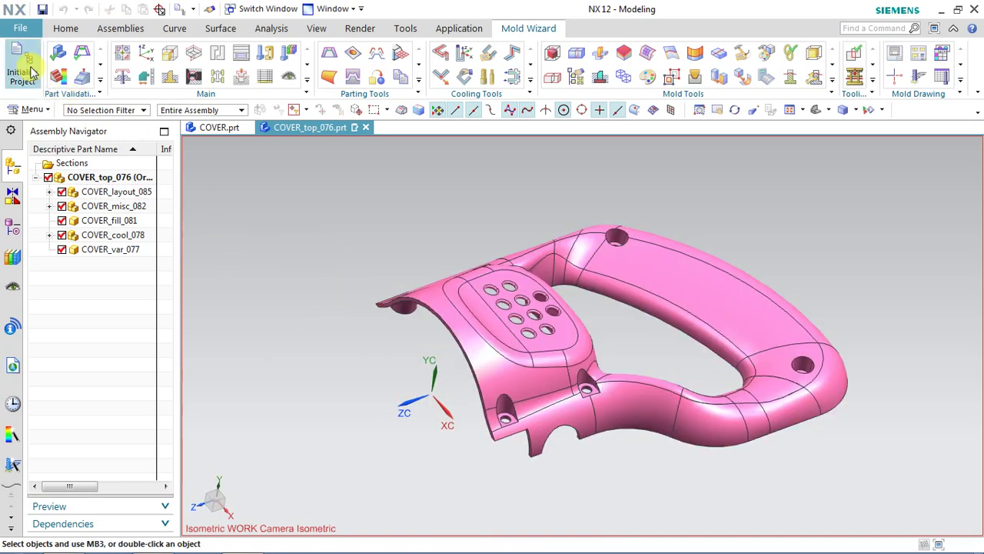
Rotate the WCS 90 degrees about the XC axis so ZC points down from the cover's outer face
left_click(142, 51)
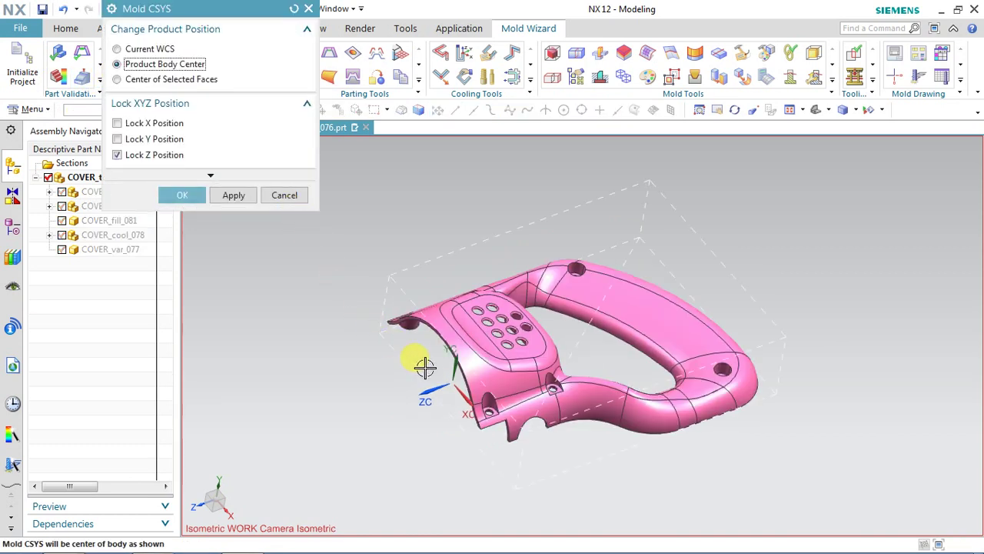
double_click(445, 383)
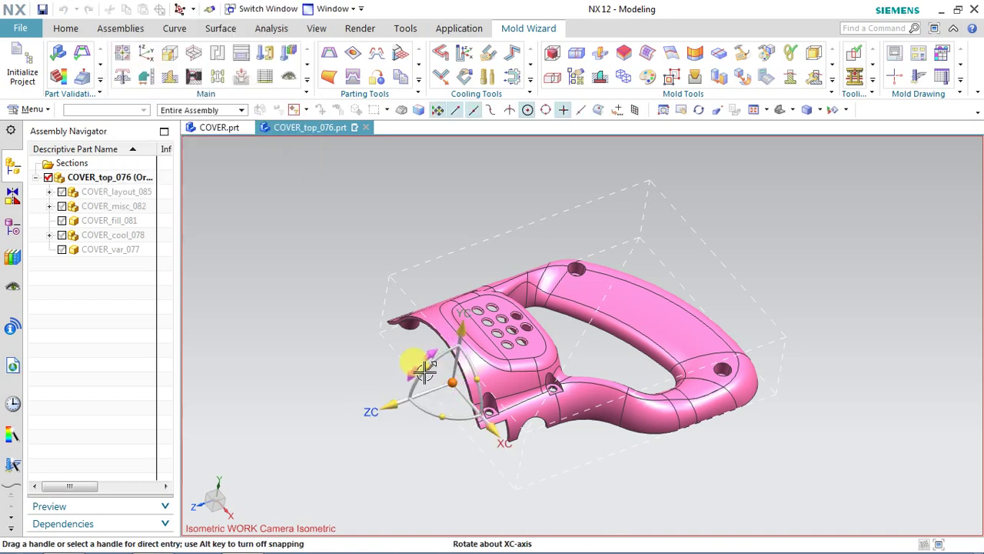
left_click_drag(425, 372, 423, 439)
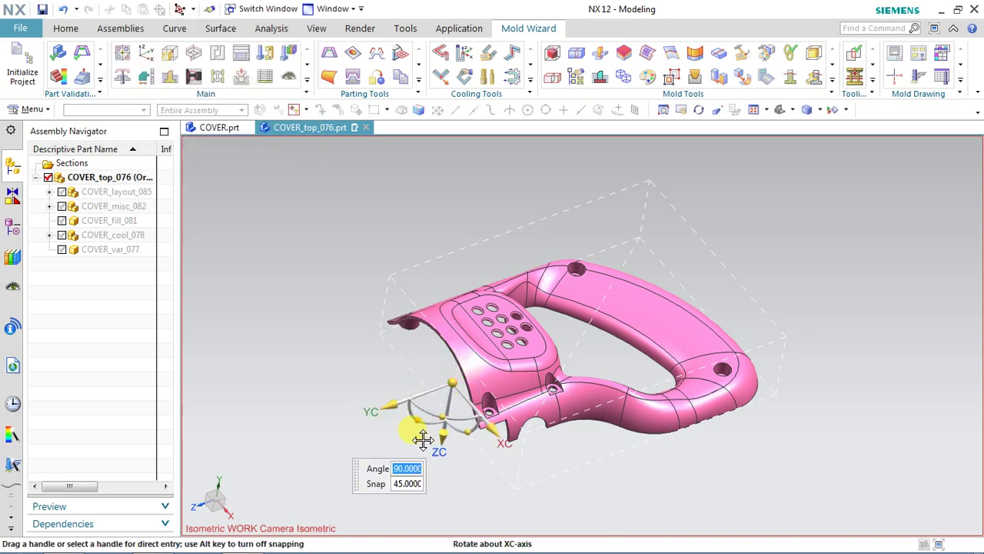
right_click(284, 221)
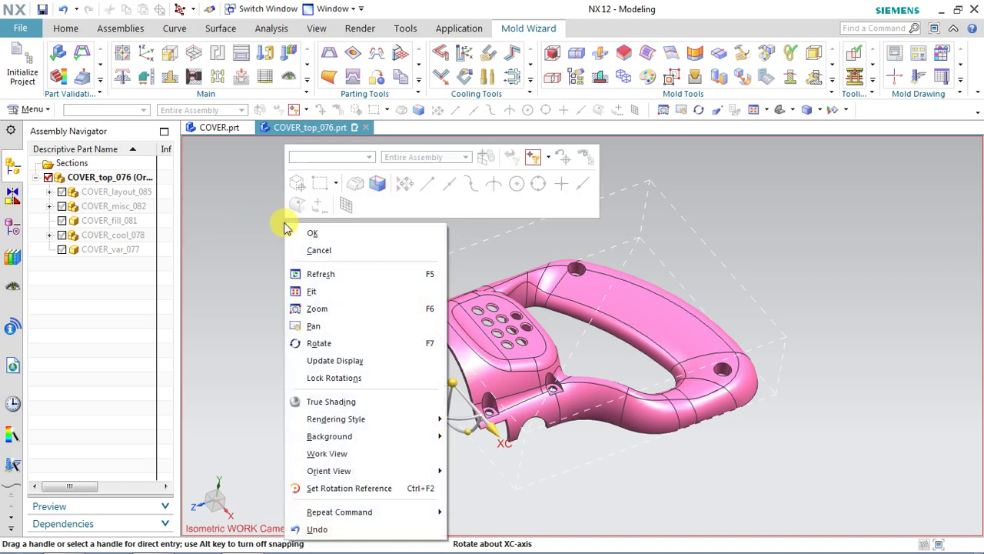
left_click(316, 232)
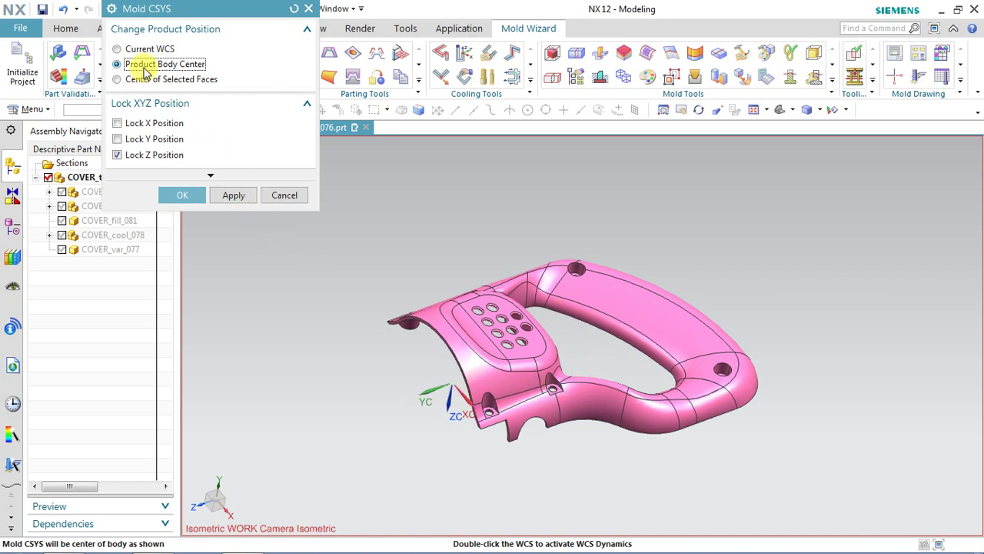
Set the mold CSYS to the product body center with the Z position locked
left_click(184, 197)
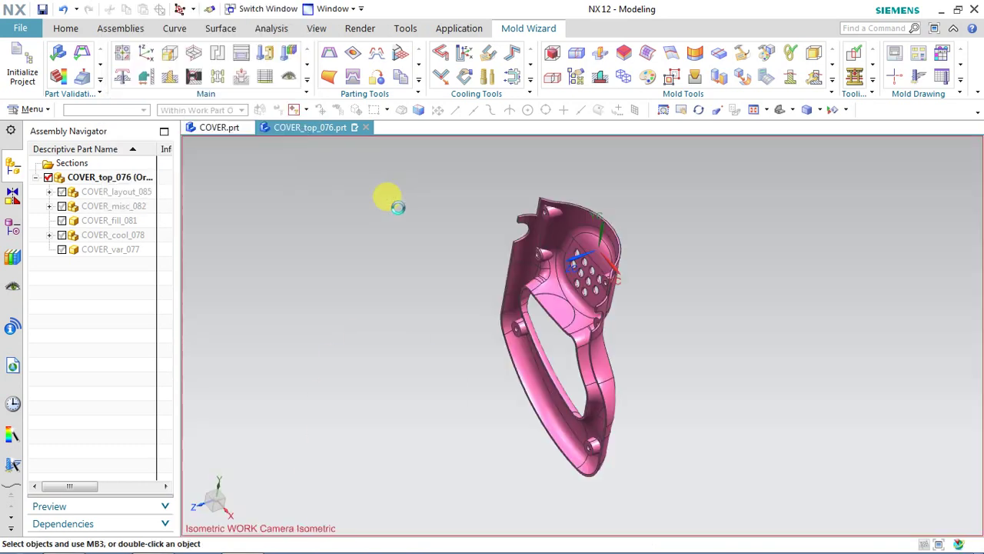
middle_click_drag(692, 301, 542, 280)
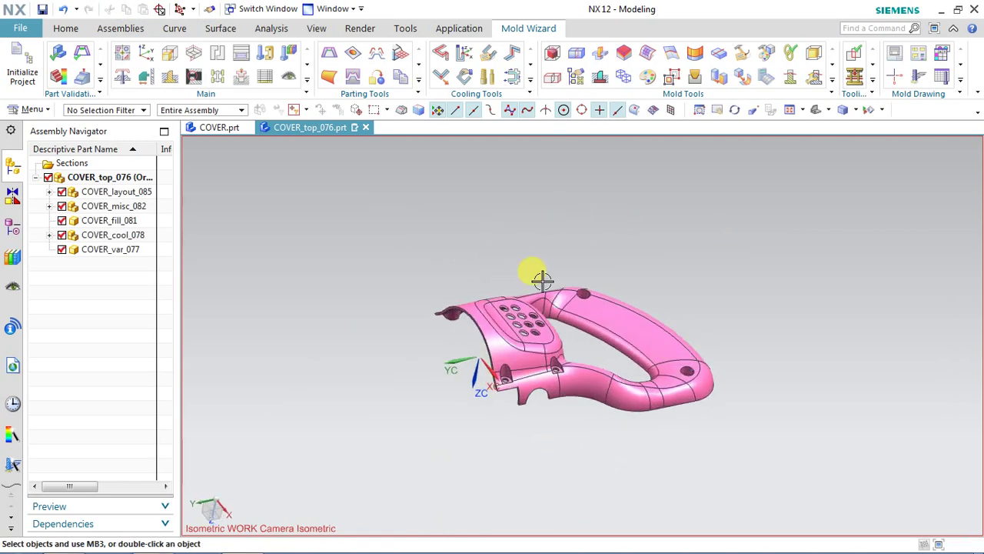
left_click(147, 58)
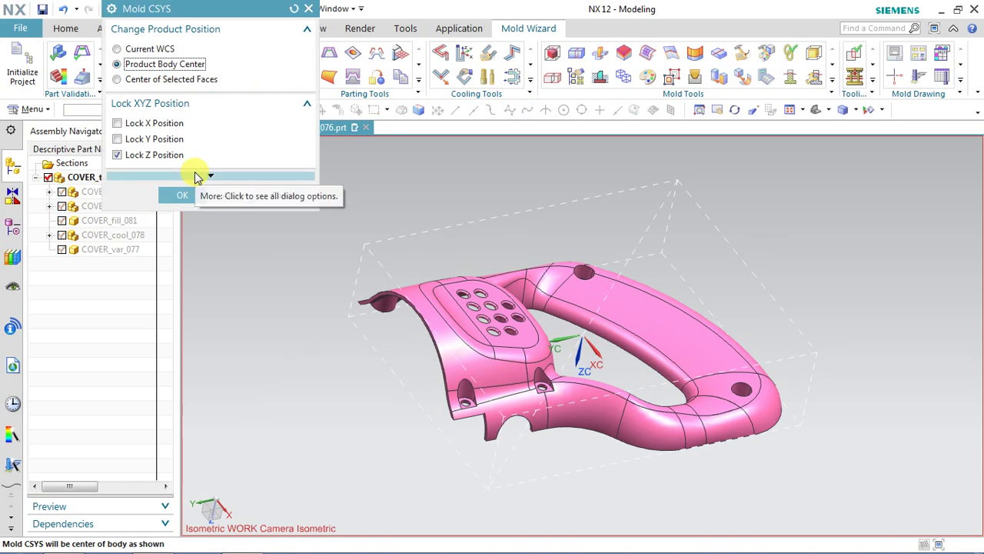
left_click(233, 196)
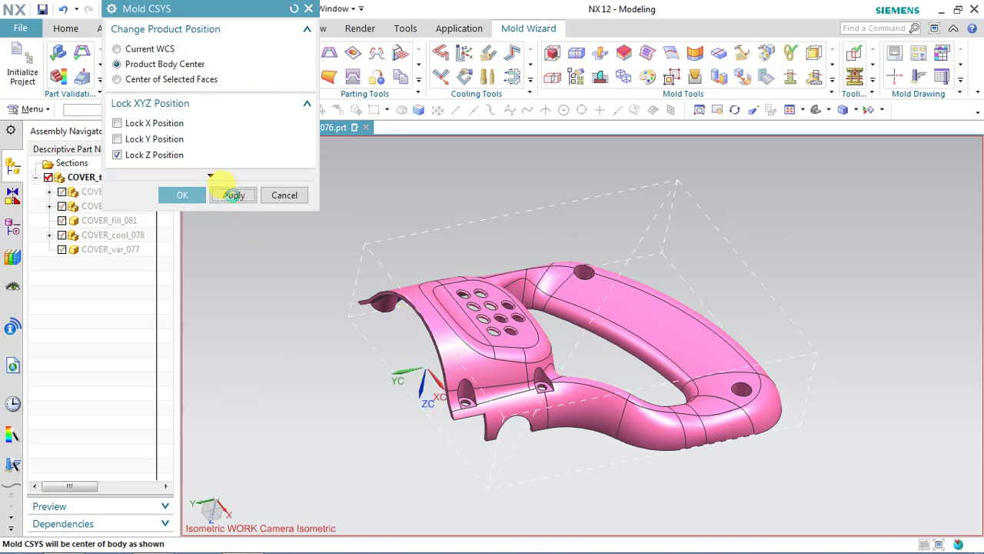
left_click(182, 195)
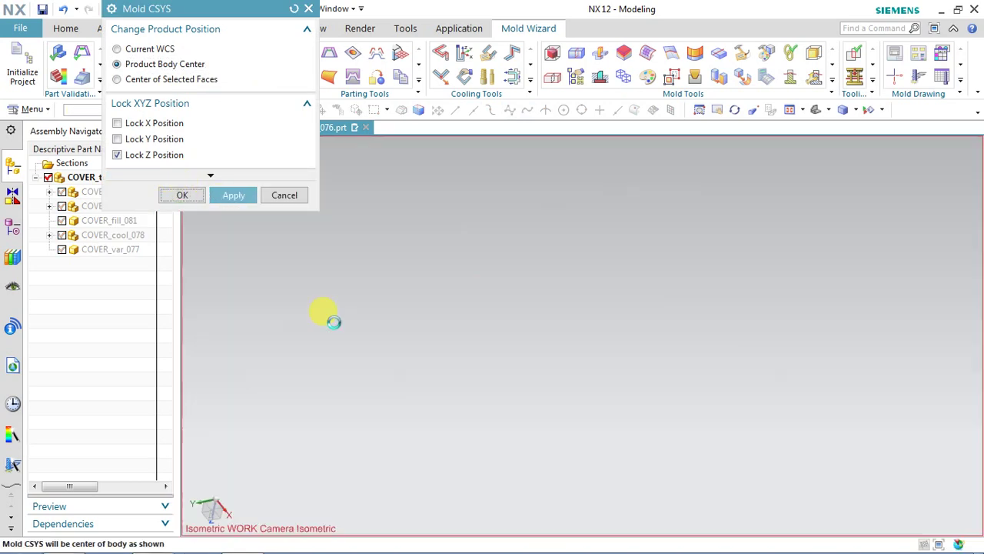
middle_click_drag(593, 415, 575, 361)
middle_click_drag(576, 435, 555, 329)
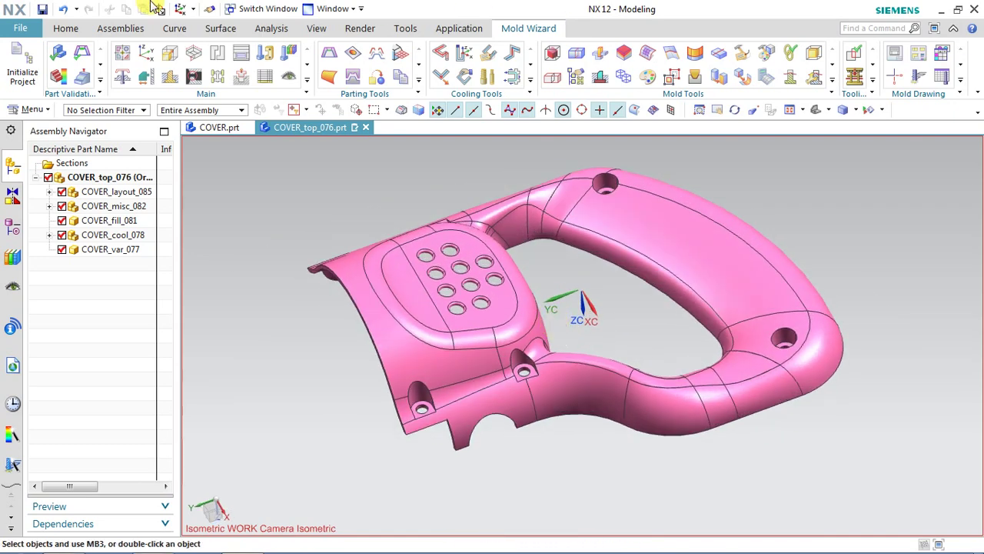
Create the product workpiece as a sketch-defined user block with limits from -2 to 2 in
left_click(194, 55)
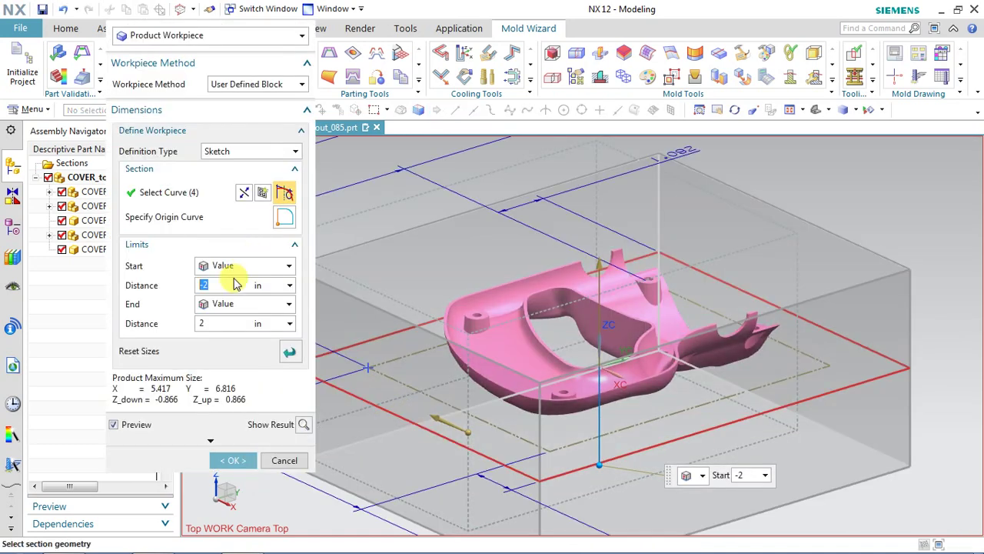
left_click(233, 460)
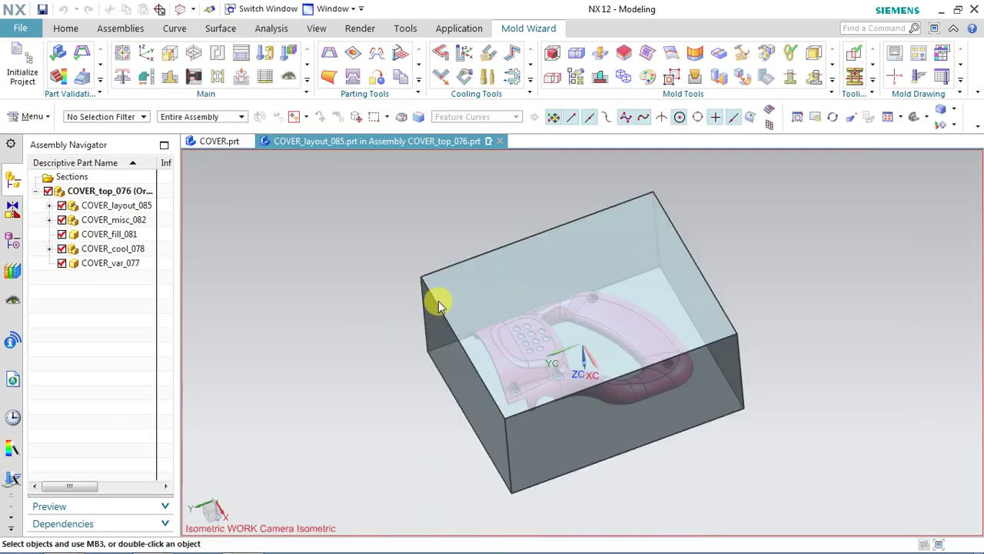
middle_click_drag(387, 337, 400, 312)
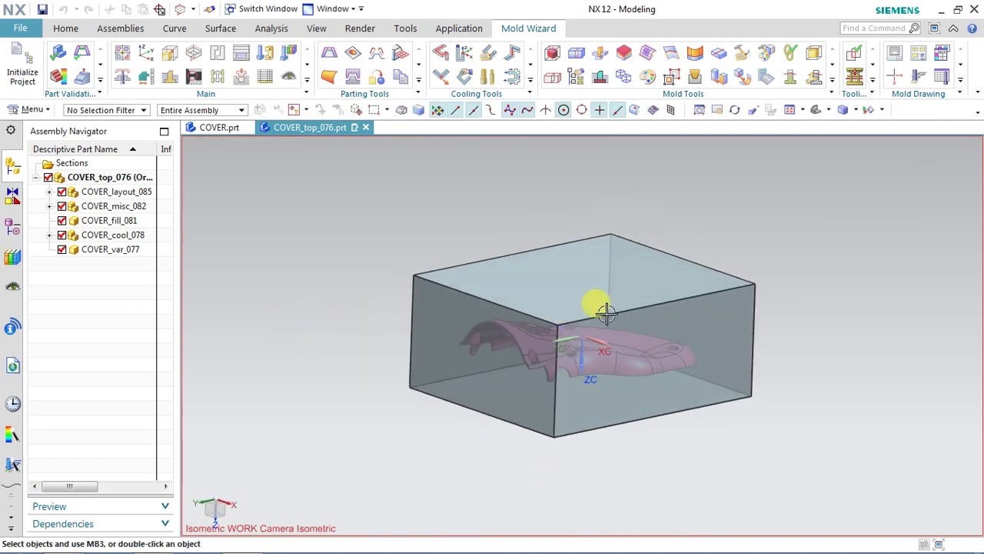
scroll(621, 307, "up", 2)
mouse_move(620, 307)
middle_mouse_down()
mouse_move(598, 307)
mouse_move(604, 317)
middle_mouse_up()
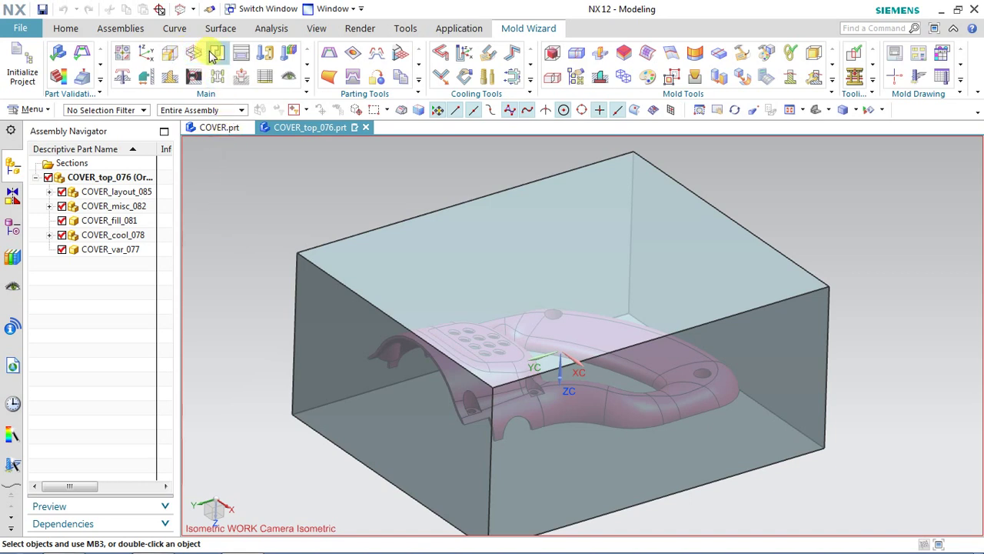
Run the Check Regions calculation on the product body, keeping the existing draw direction
left_click(326, 56)
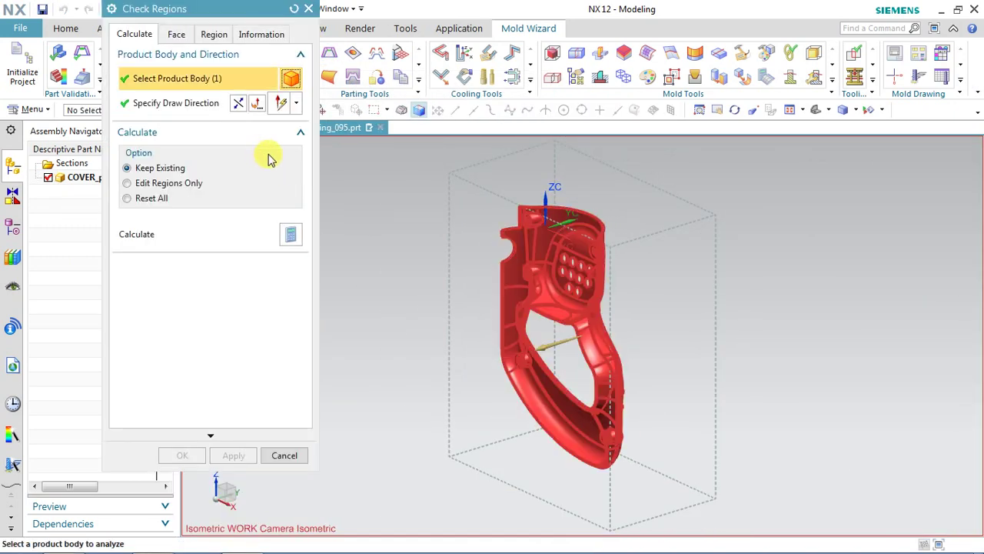
left_click(288, 233)
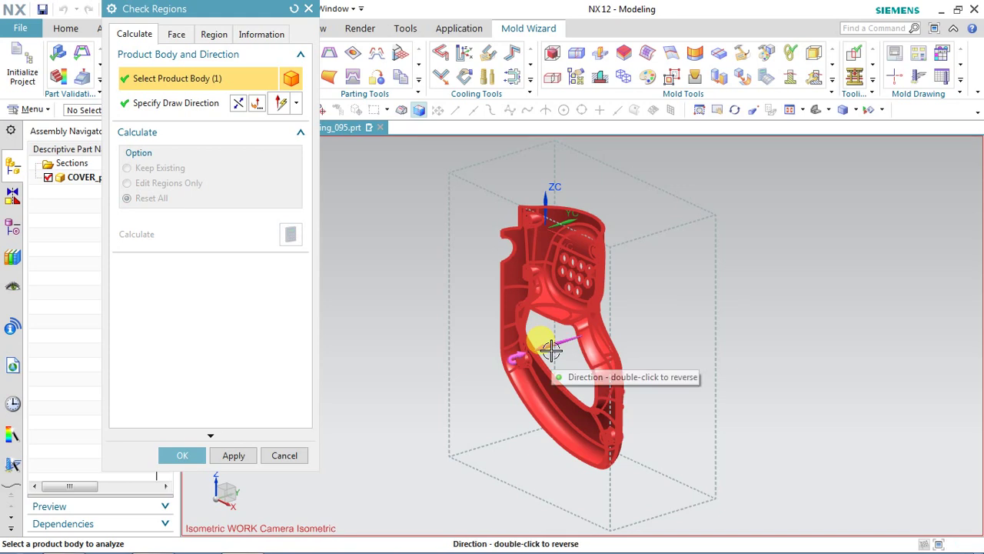
left_click(192, 454)
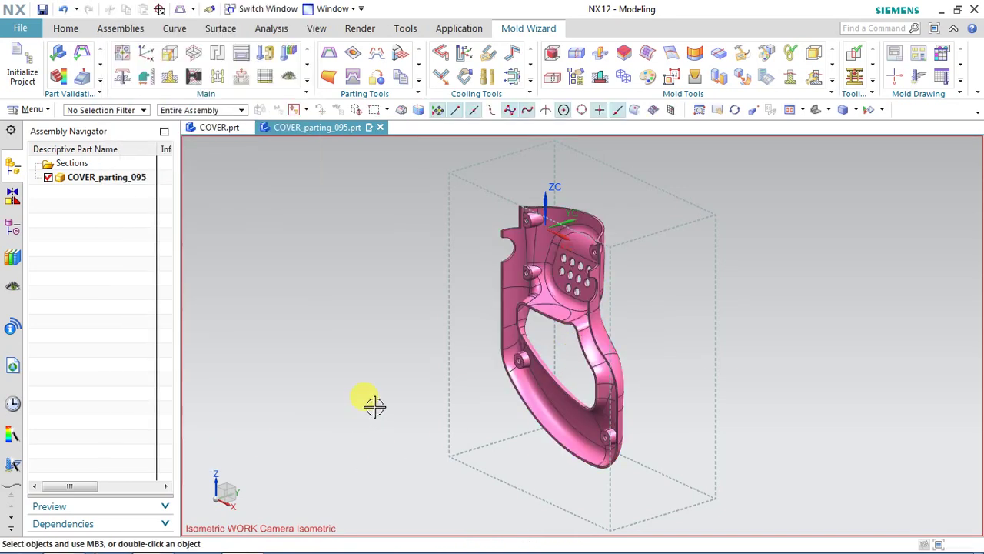
mouse_move(432, 372)
middle_mouse_down()
mouse_move(477, 382)
mouse_move(393, 395)
mouse_move(378, 376)
mouse_move(419, 380)
middle_mouse_up()
scroll(584, 373, "up", 2)
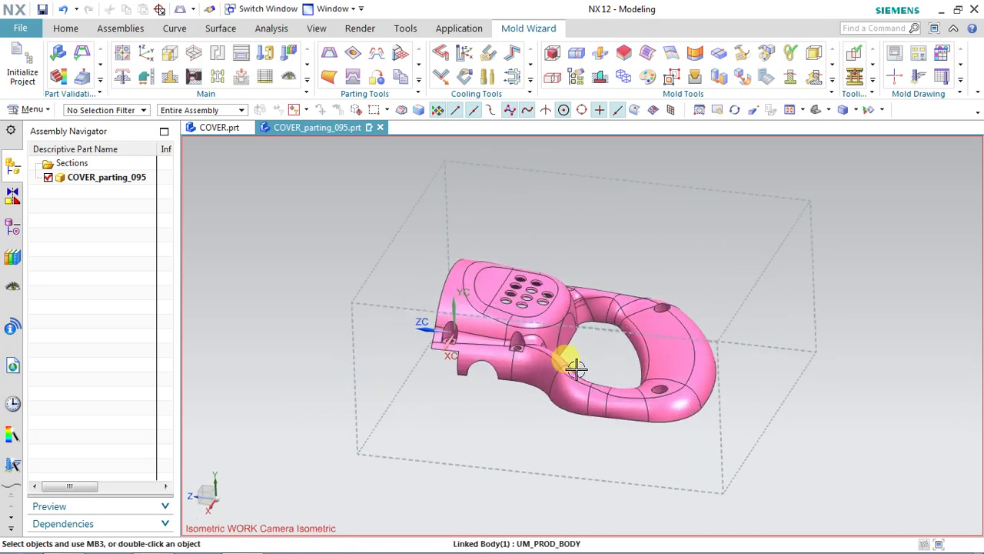
Try to patch all detected loops of the cover body with Edge Patch using the Body type
left_click(352, 52)
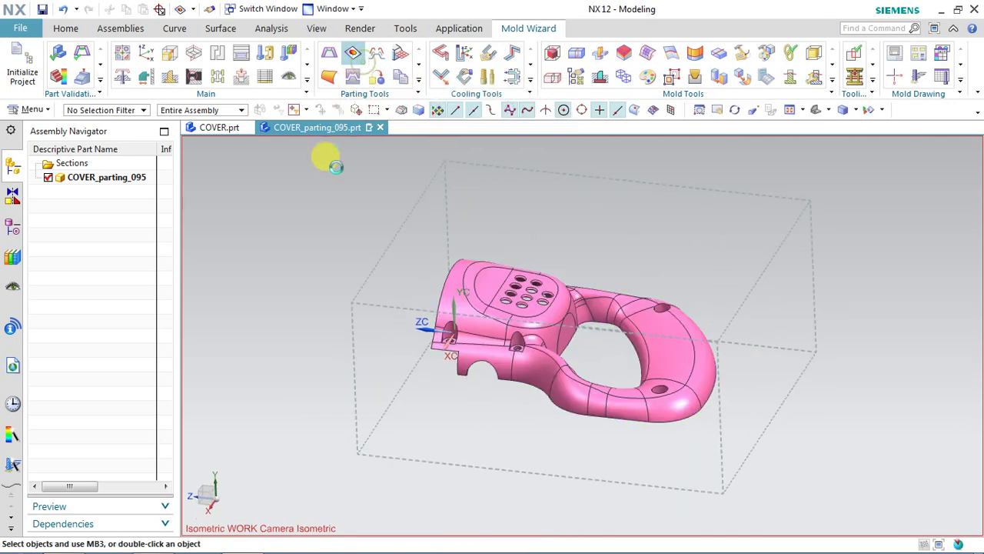
left_click(261, 51)
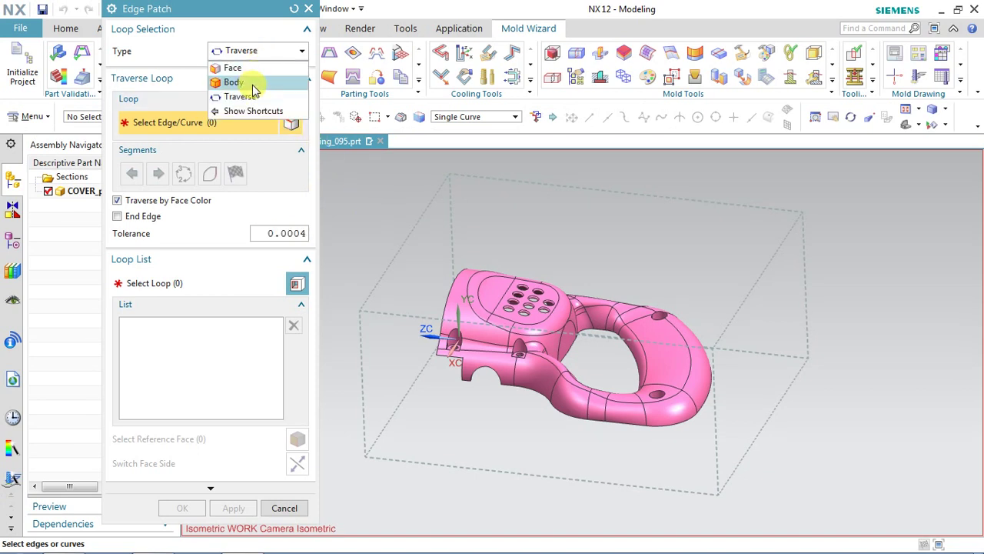
left_click(231, 81)
left_click(529, 346)
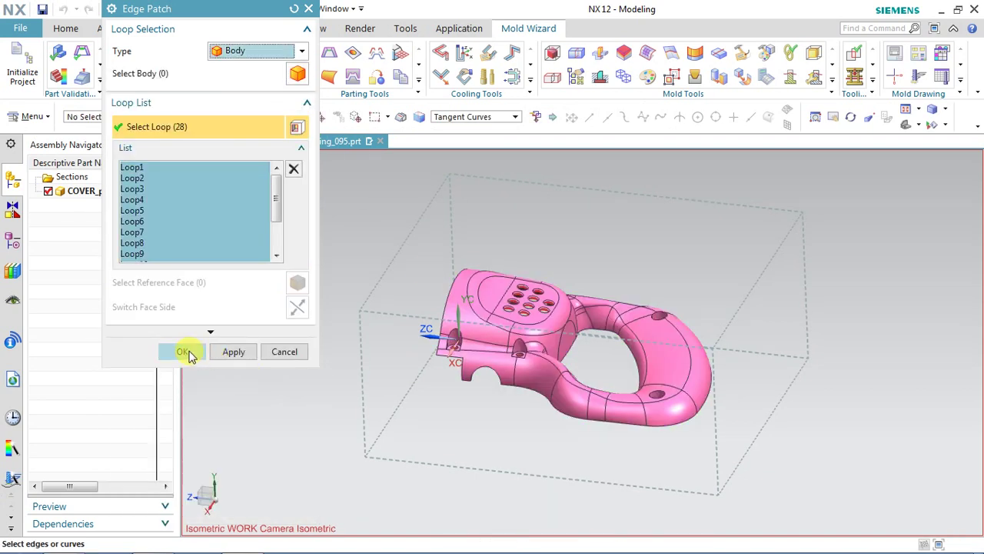
left_click(185, 351)
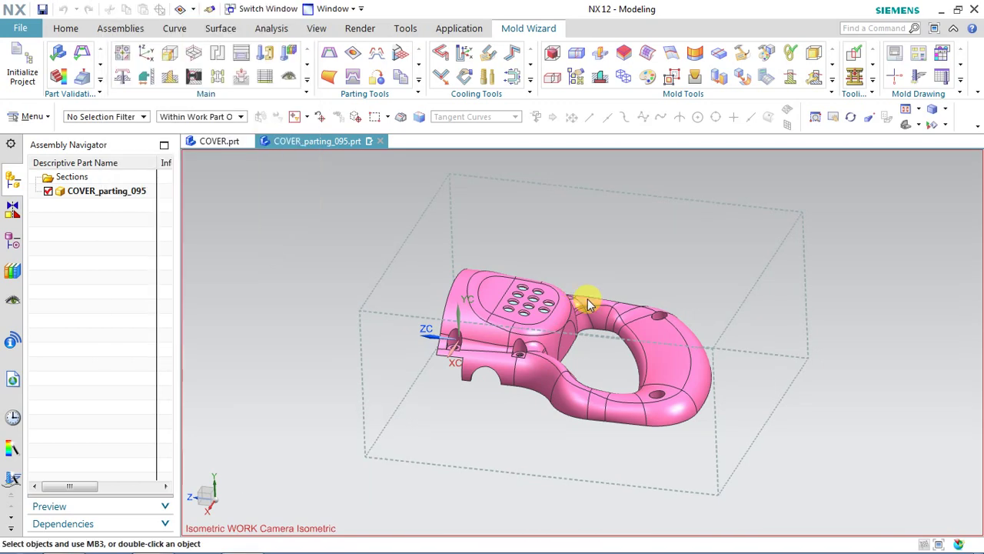
mouse_move(589, 266)
middle_mouse_down()
mouse_move(587, 329)
mouse_move(592, 188)
mouse_move(597, 221)
mouse_move(601, 174)
mouse_move(584, 272)
mouse_move(593, 309)
mouse_move(579, 277)
mouse_move(587, 283)
middle_mouse_up()
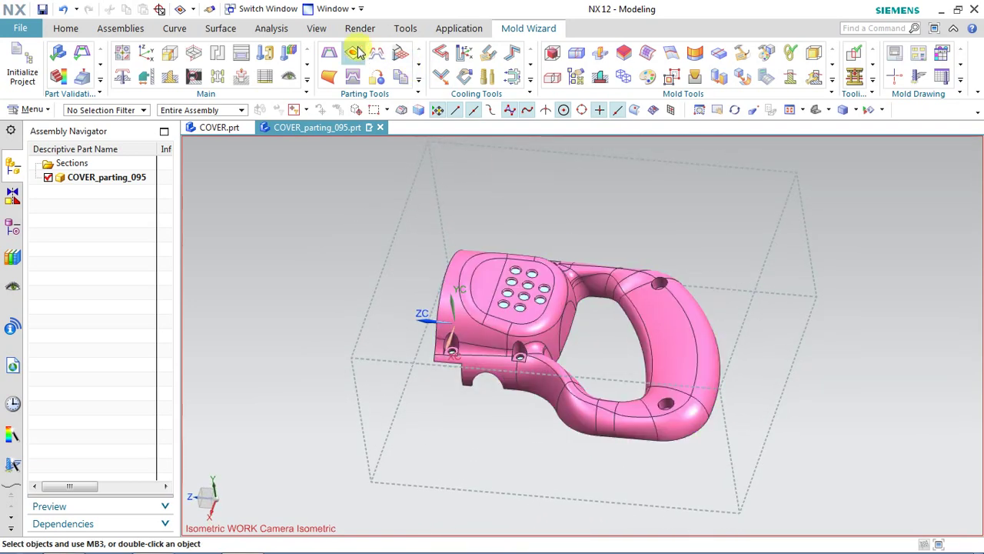
Create a Bounded Plane closing the through-hole of one handle screw boss, using the hole's circular edge on the inner side
left_click(235, 28)
left_click(328, 86)
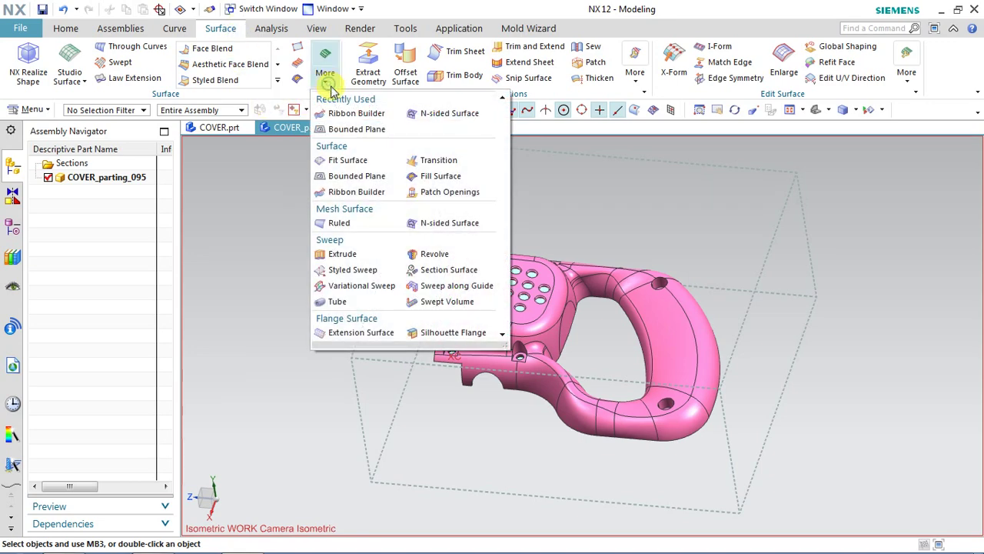
left_click(348, 131)
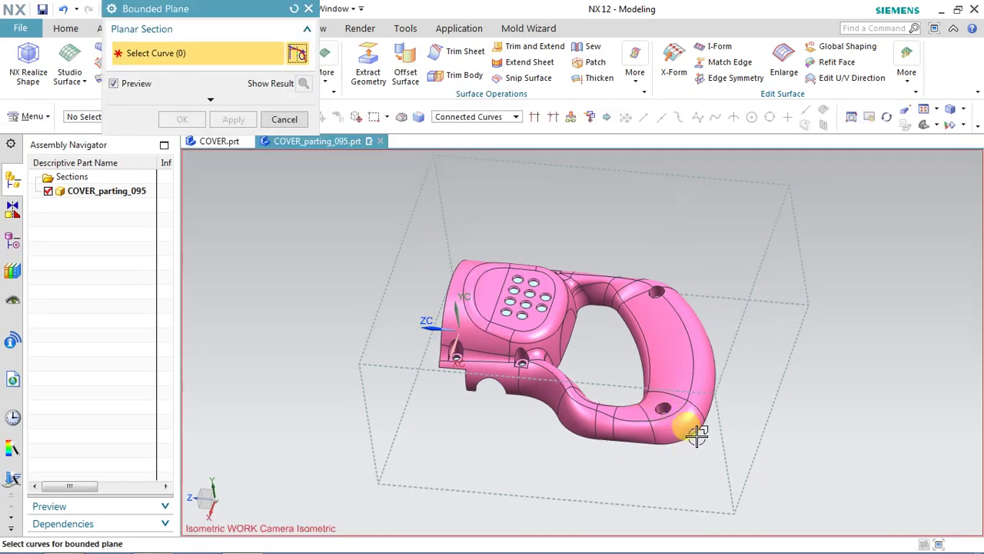
middle_click_drag(696, 431, 665, 288)
scroll(669, 219, "up", 5)
scroll(668, 219, "up", 6)
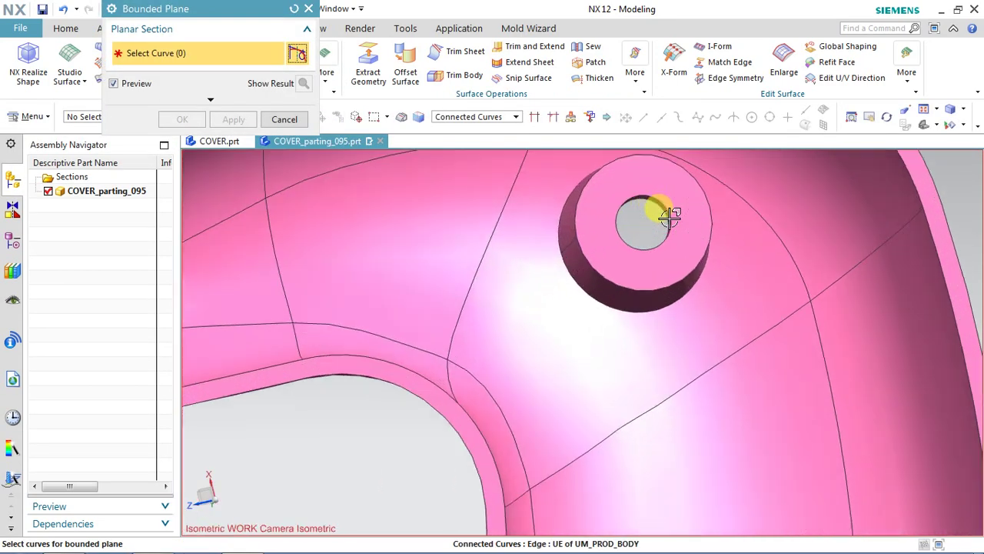
left_click(671, 235)
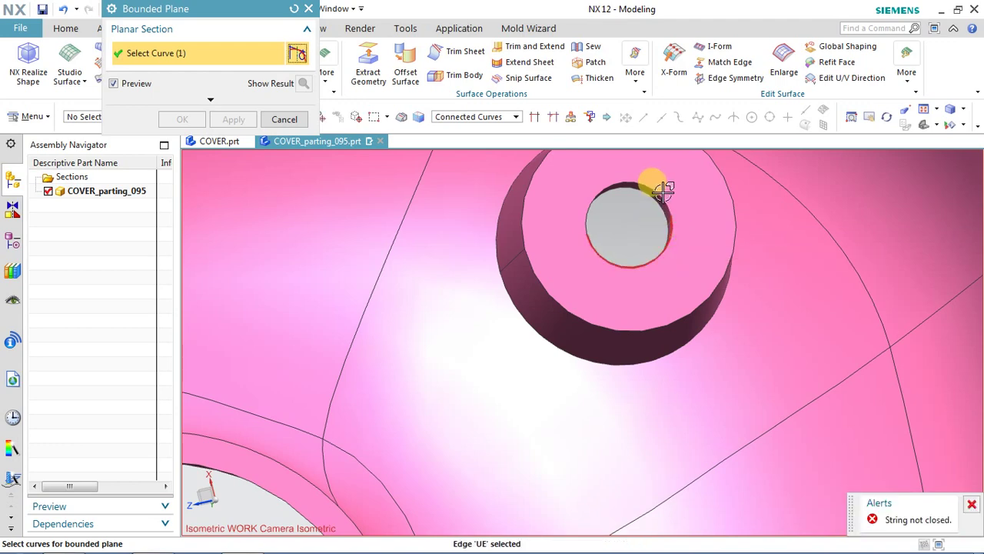
left_click(653, 189)
left_click(215, 123)
Create a second Bounded Plane closing the hole of the other handle screw boss at its inner circular edge
scroll(395, 208, "down", 10)
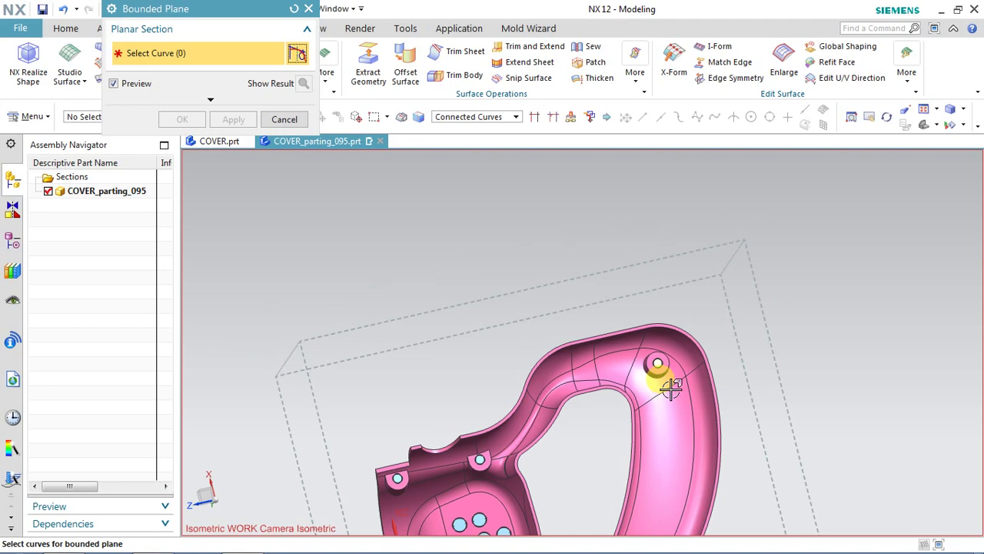
middle_click_drag(670, 390, 659, 351)
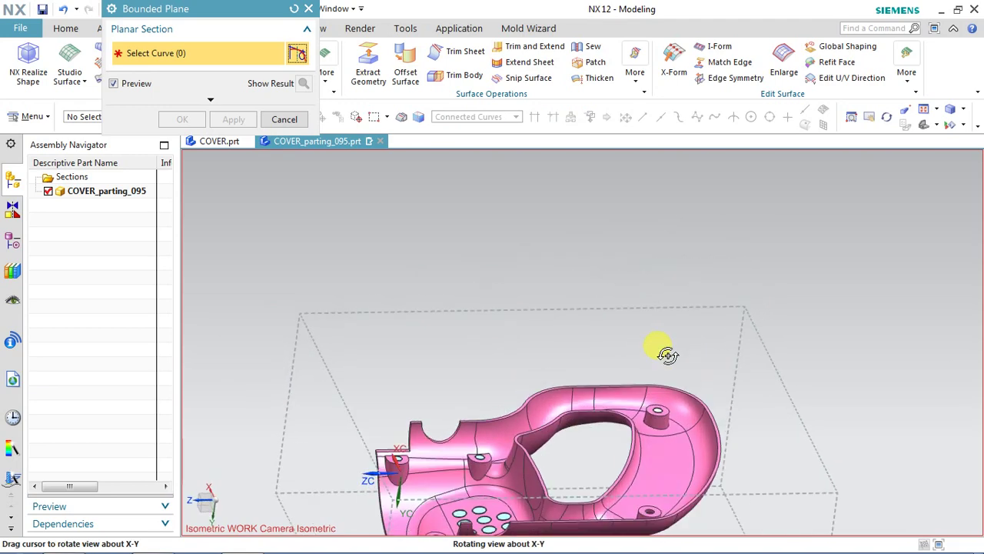
scroll(633, 510, "up", 8)
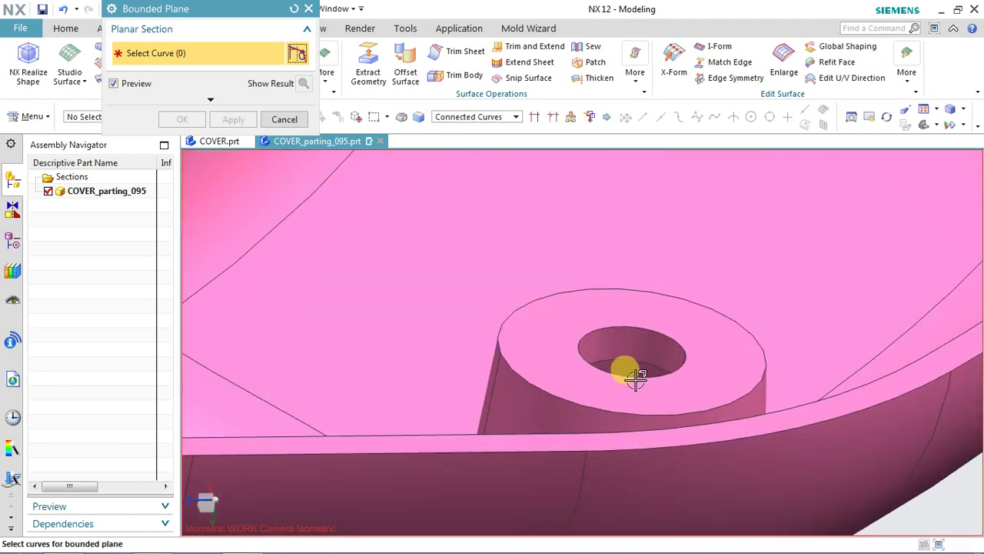
left_click(603, 327)
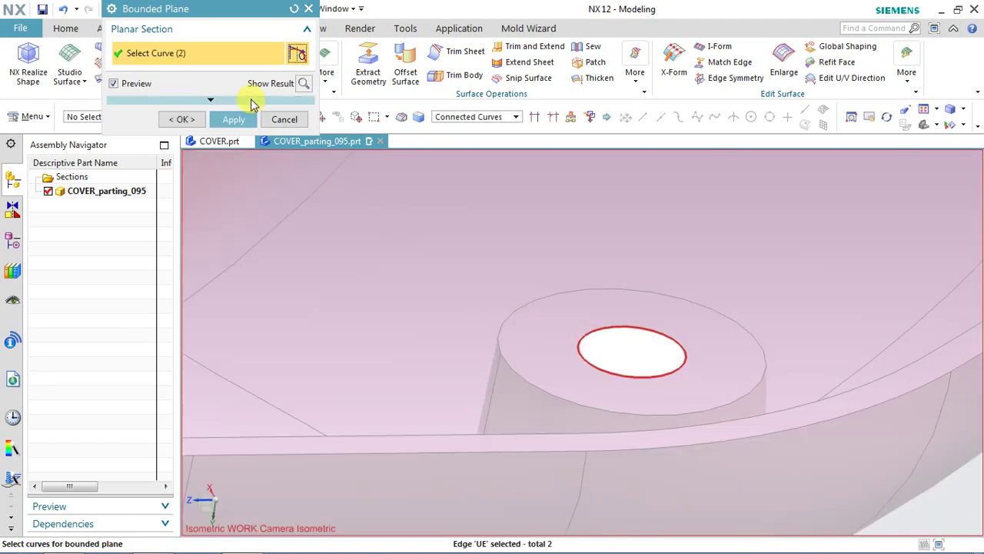
left_click(227, 119)
left_click(283, 119)
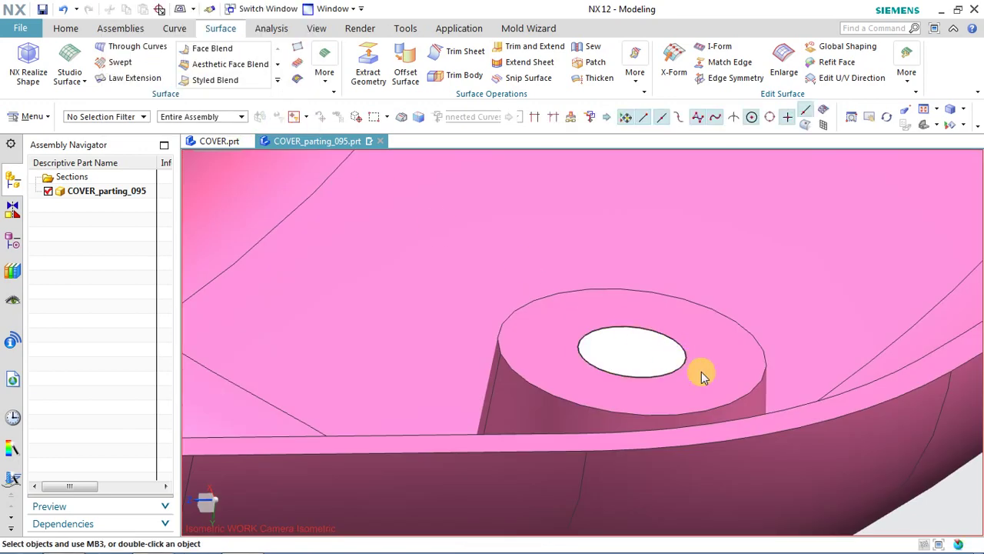
left_click(702, 374)
Close the large handle opening with a Trimmed N-Sided Surface bounded by its tangent inner rim edges, trimmed to the boundary
scroll(699, 323, "down", 5)
middle_click_drag(699, 315, 654, 291)
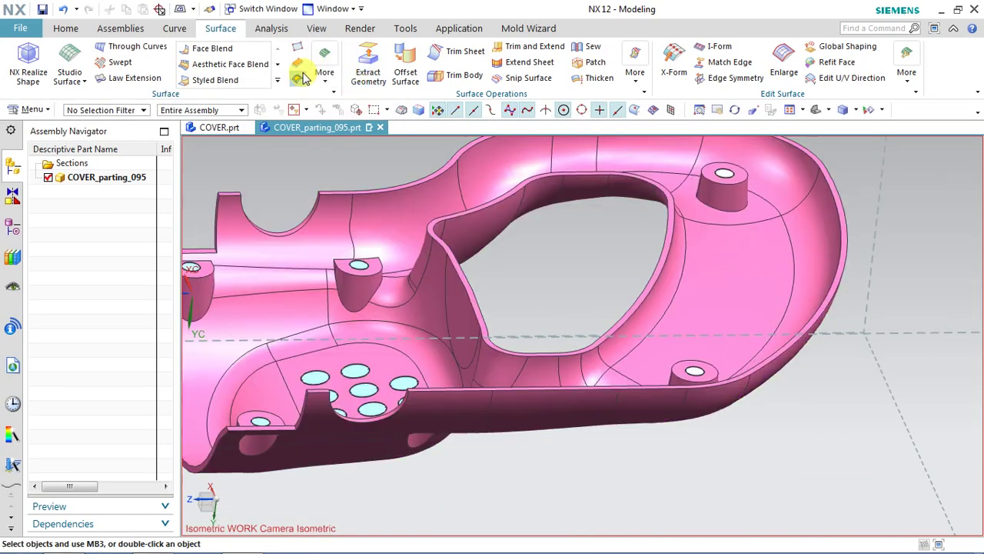
left_click(324, 73)
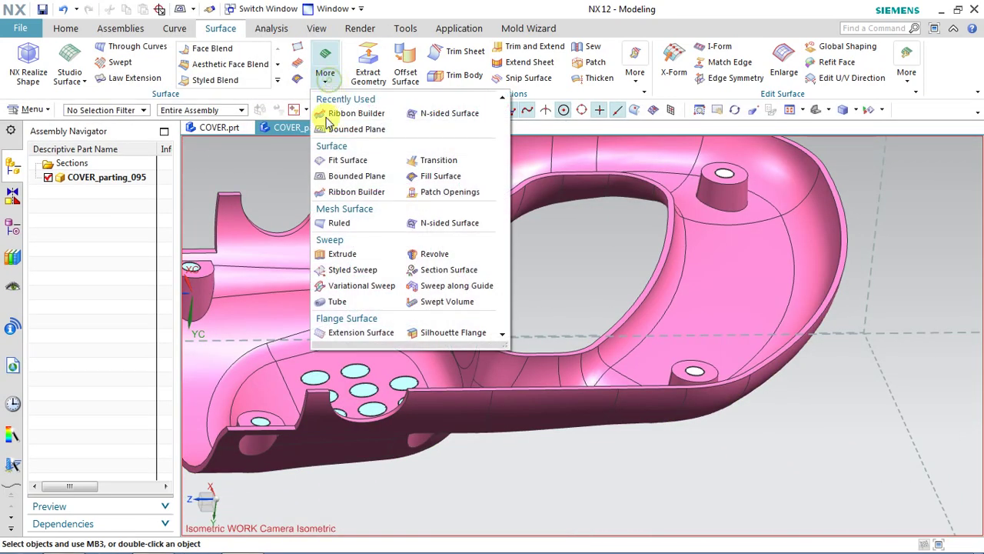
left_click(446, 222)
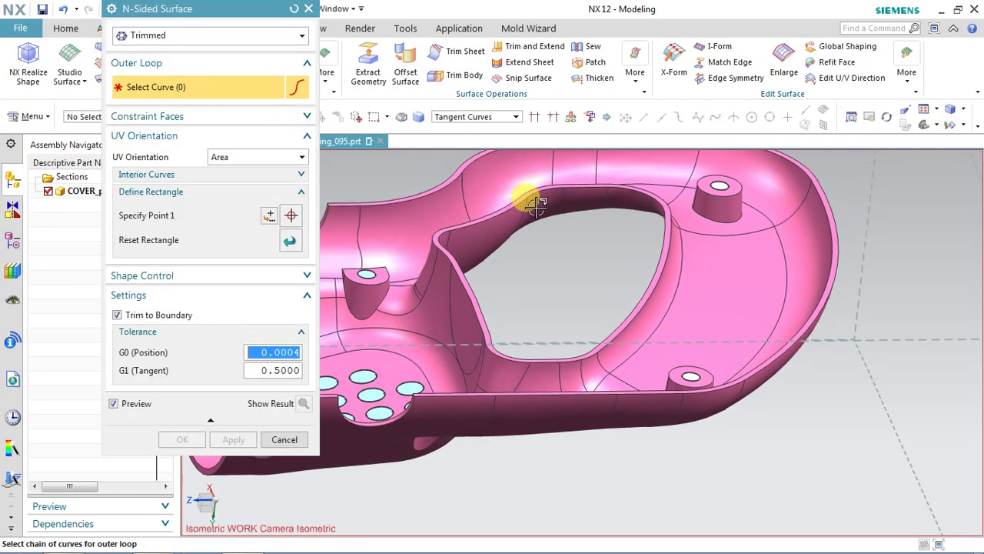
left_click(523, 198)
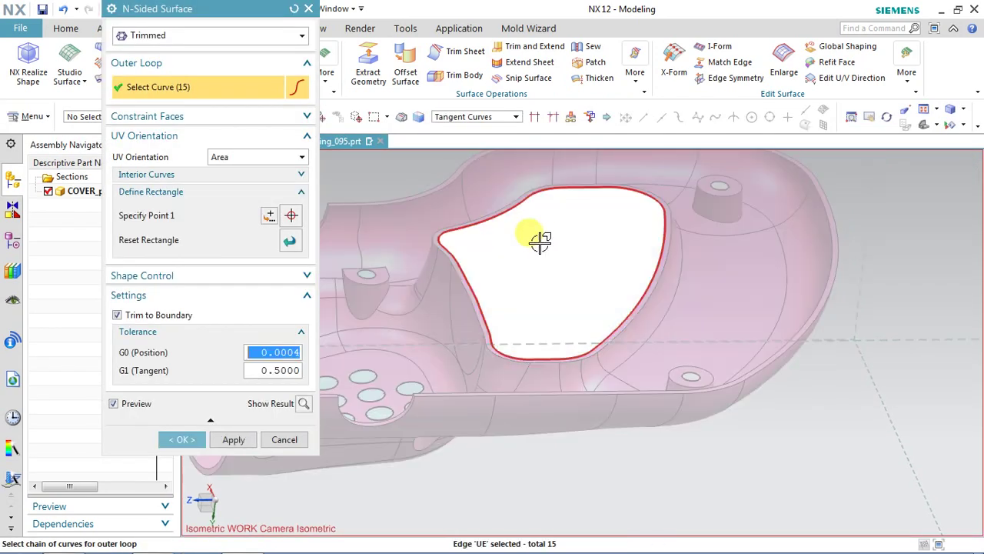
left_click(186, 440)
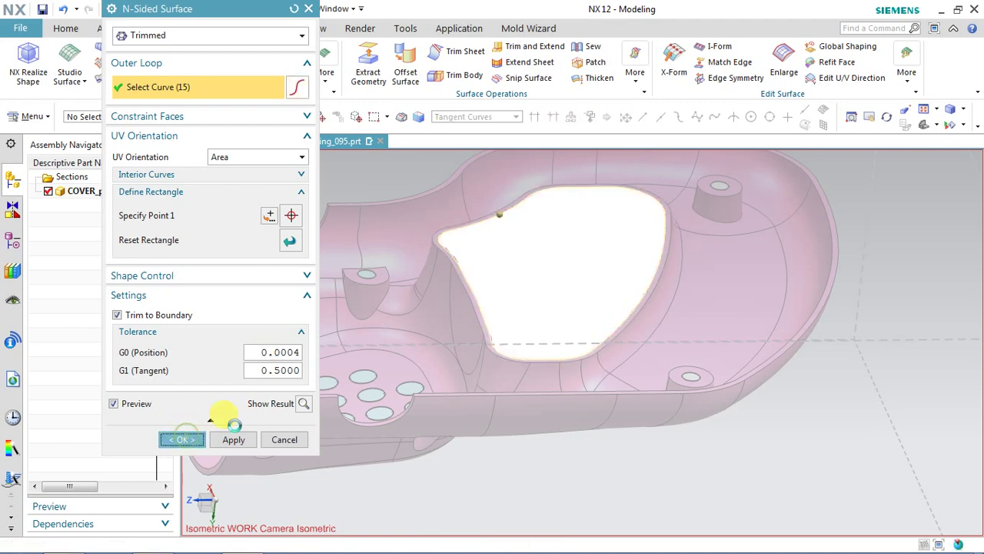
Register the handle-opening sheet and the two handle boss sheets as patch surfaces with Edit Parting and Patch Surface
scroll(791, 400, "down", 3)
middle_click_drag(791, 399, 777, 384)
scroll(780, 341, "up", 5)
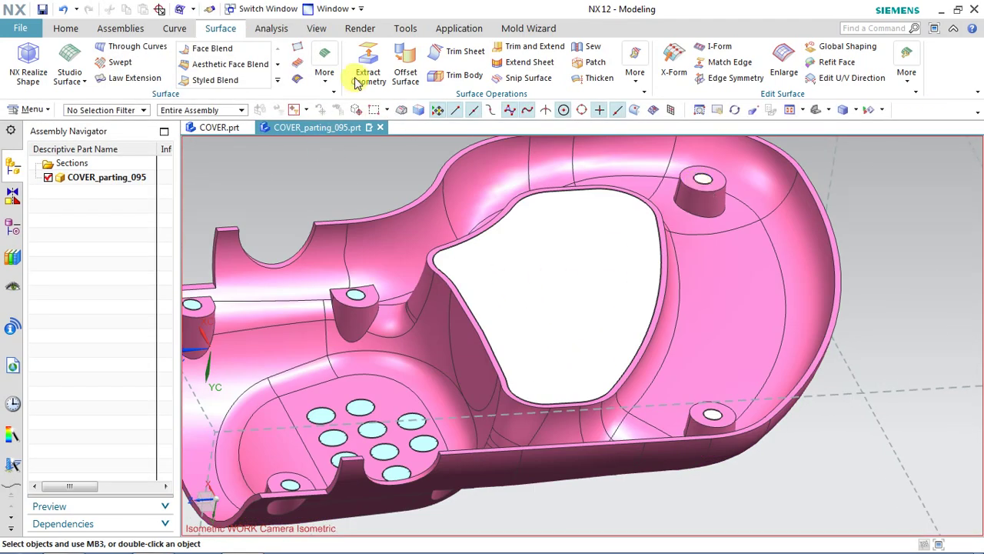
left_click(506, 29)
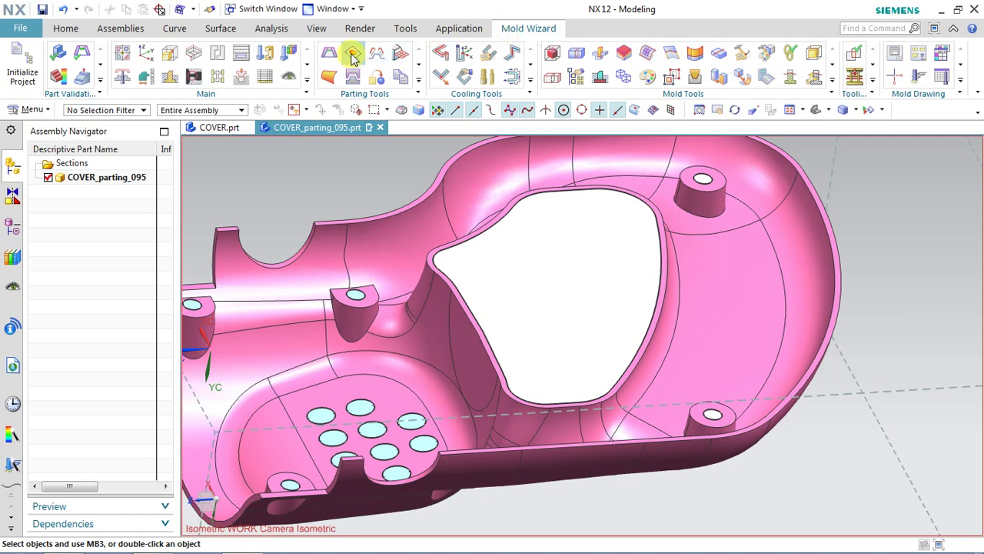
left_click(329, 80)
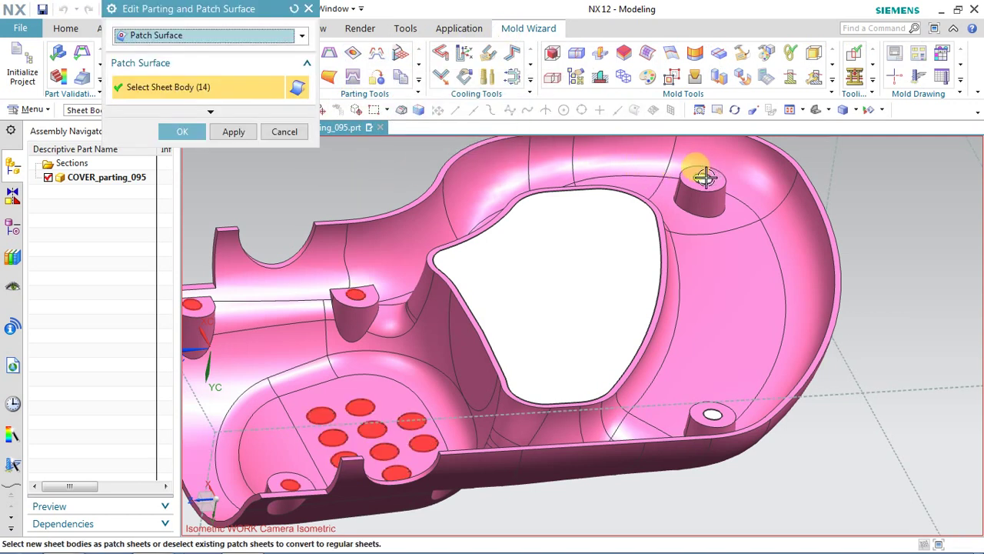
left_click(545, 356)
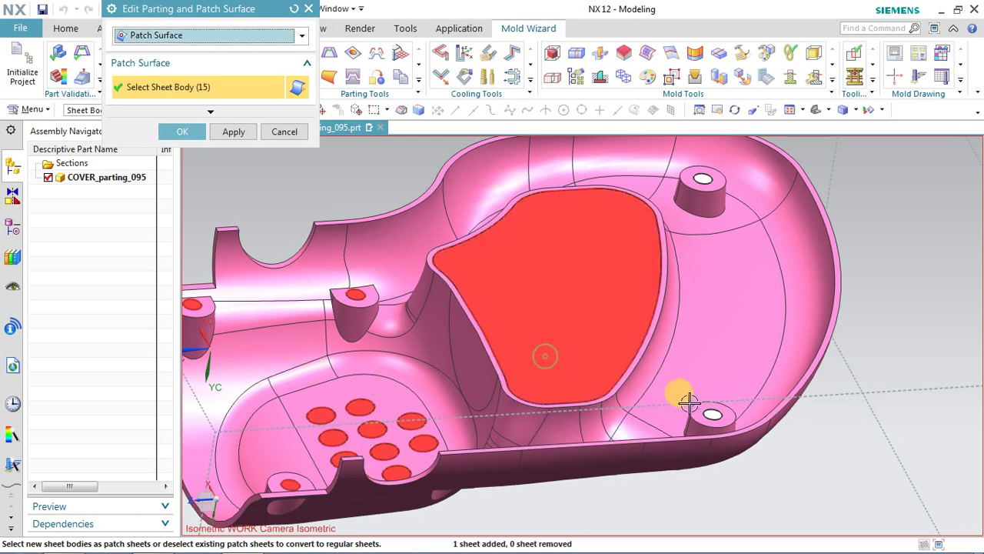
left_click(712, 416)
left_click(703, 180)
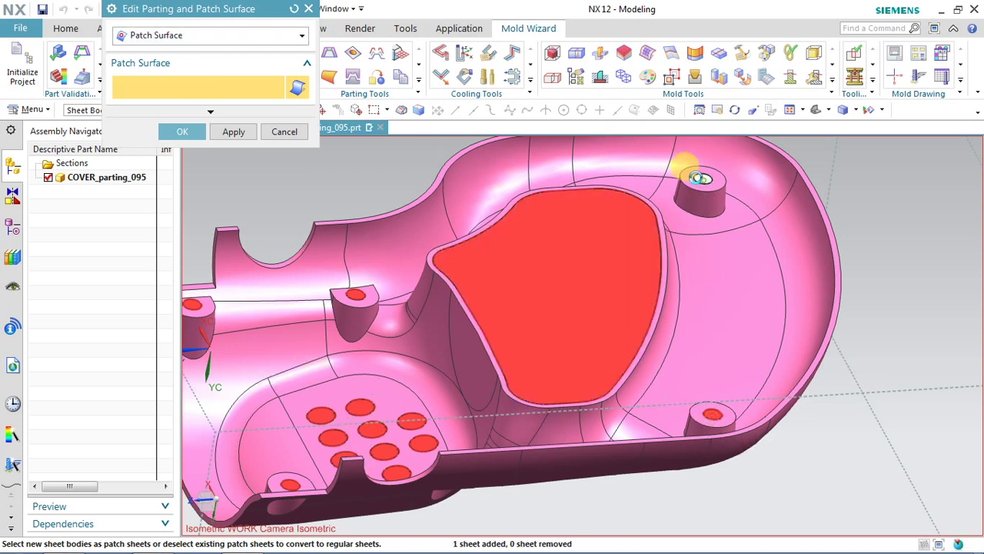
left_click(182, 131)
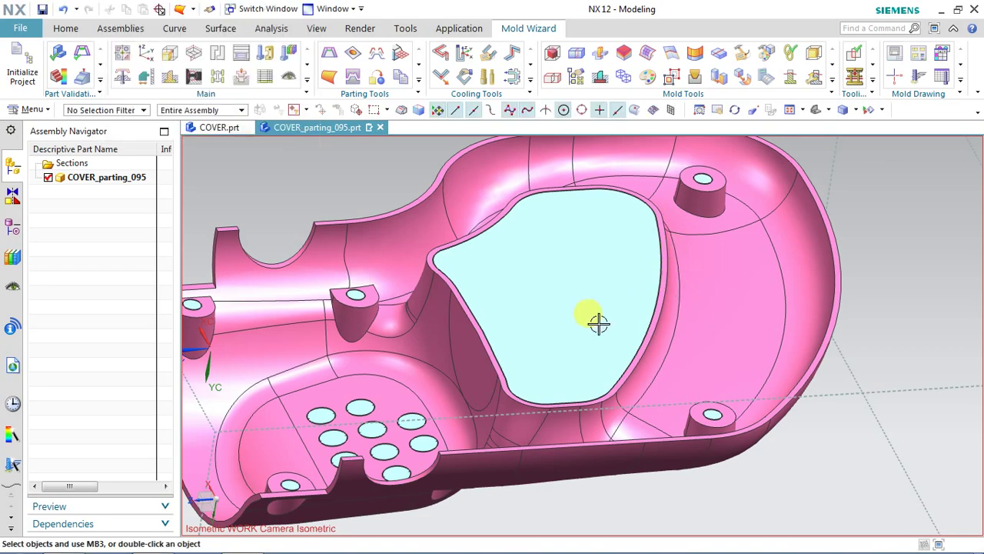
In Define Regions, add the undefined outer side faces along the notched edge and around the adjoining handle corner to the Cavity region
scroll(599, 327, "down", 5)
middle_click_drag(618, 271, 625, 351)
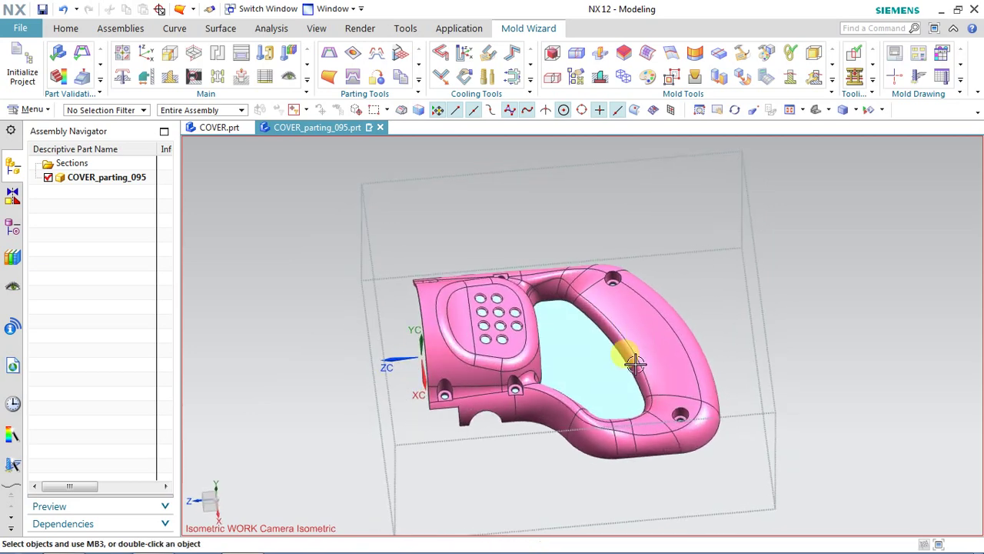
scroll(624, 369, "up", 3)
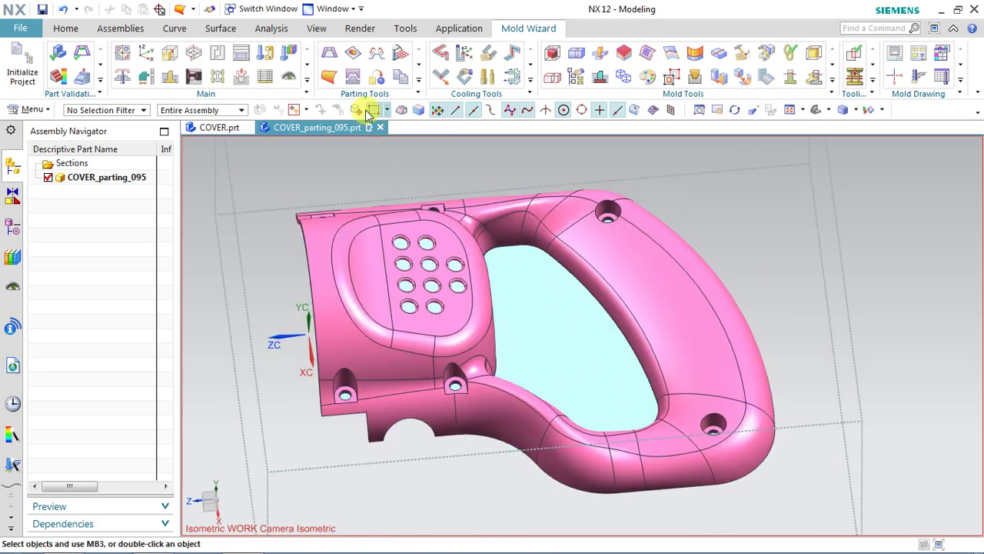
left_click(377, 49)
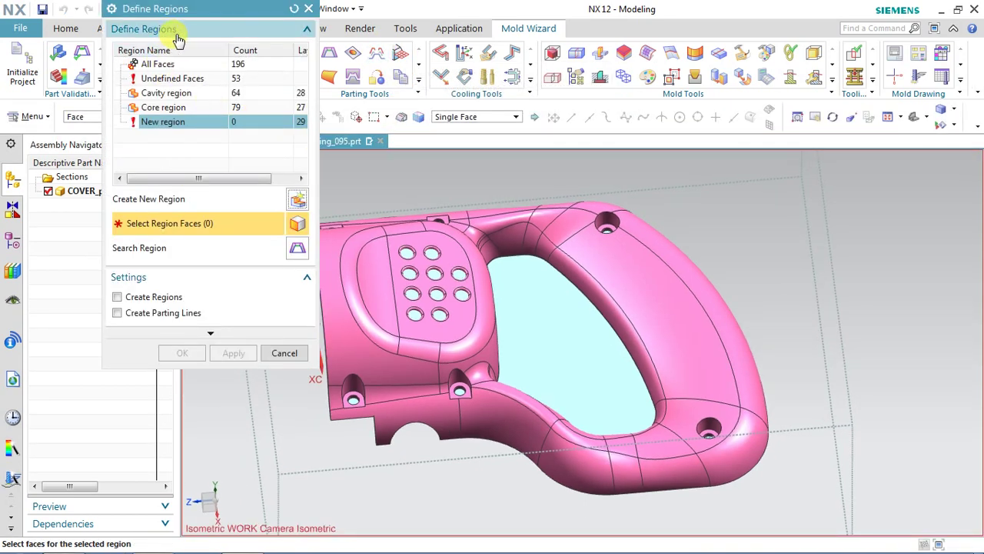
left_click(185, 93)
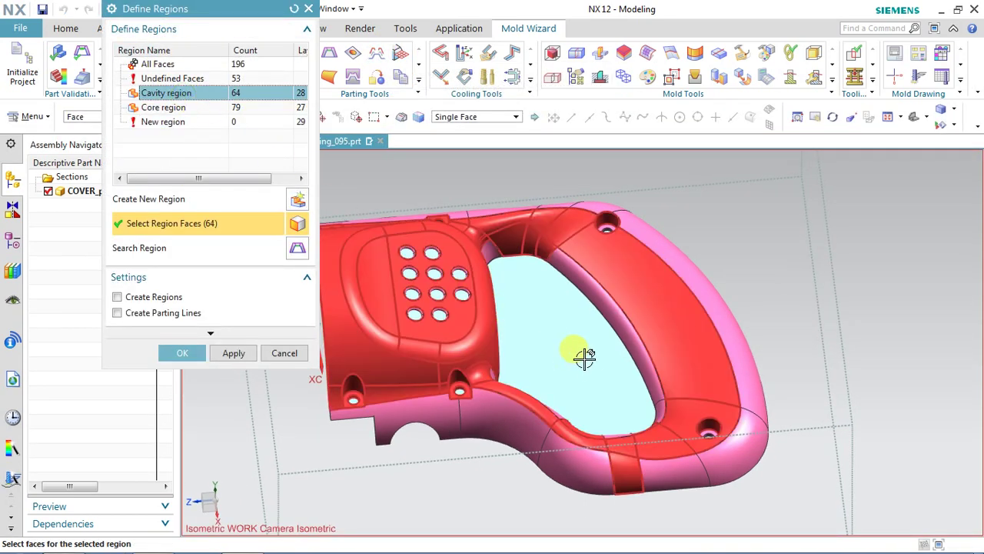
left_click(466, 405)
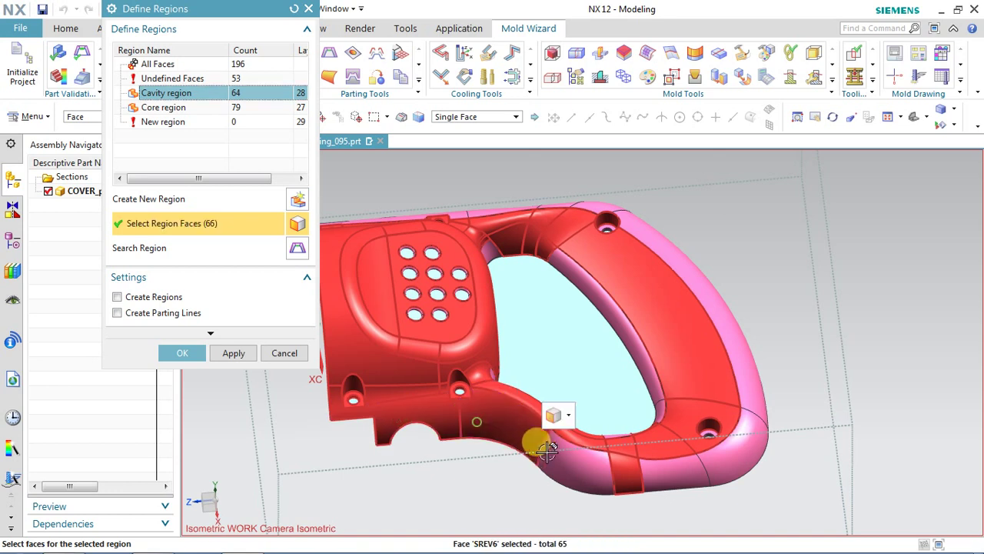
left_click(543, 465)
left_click(667, 475)
left_click(715, 460)
left_click(734, 422)
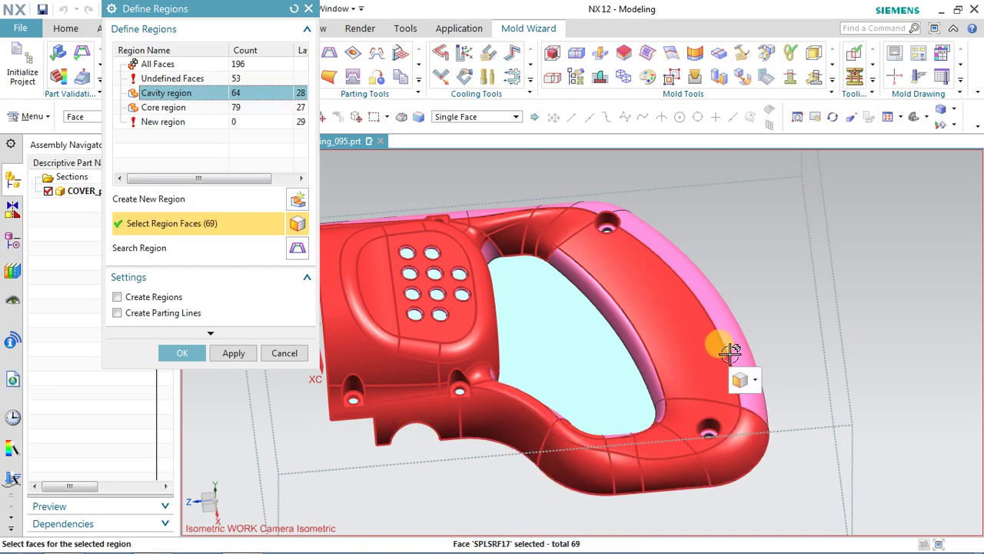
Add the handle's end and far-side outer faces and the undefined walls beside the handle opening to the Cavity region
left_click(725, 340)
left_click(588, 267)
left_click(478, 247)
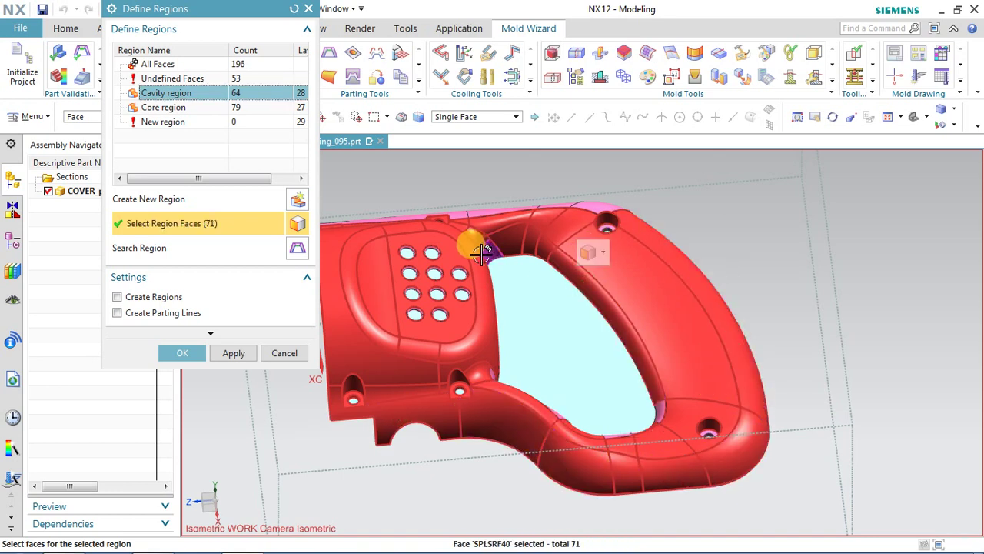
left_click(493, 206)
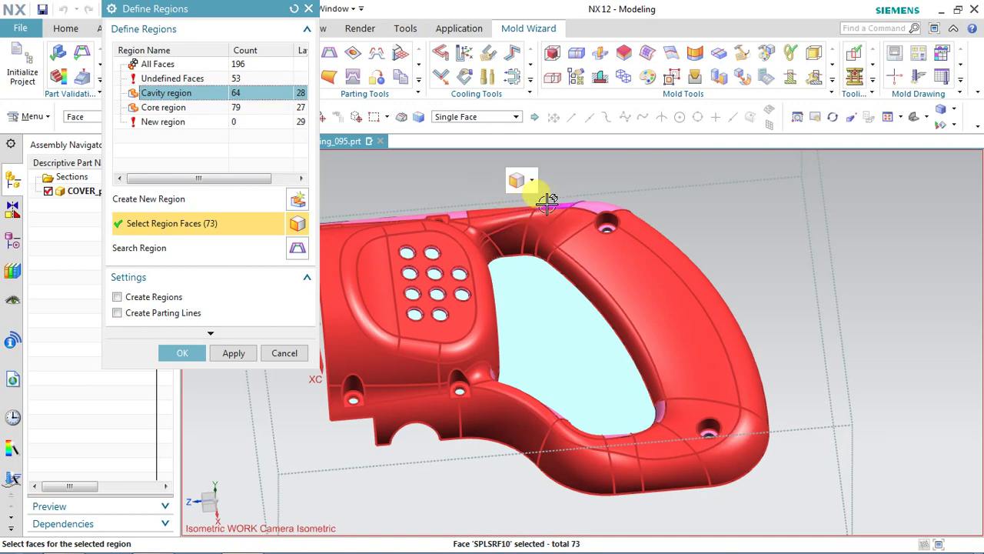
left_click(582, 205)
Add the undefined faces inside the far handle screw hole to the Cavity region
scroll(608, 223, "up", 7)
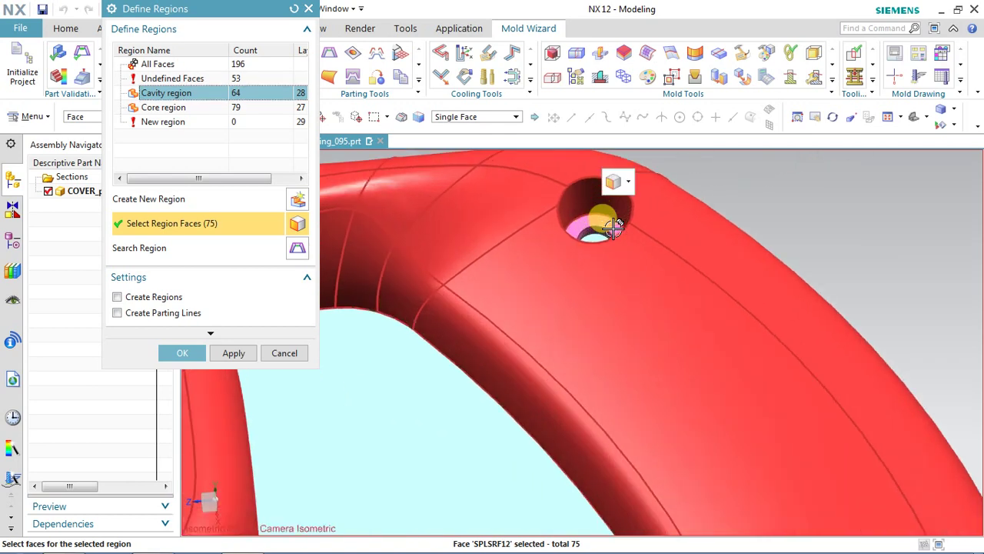
left_click(597, 224)
left_click(593, 230)
scroll(603, 261, "down", 8)
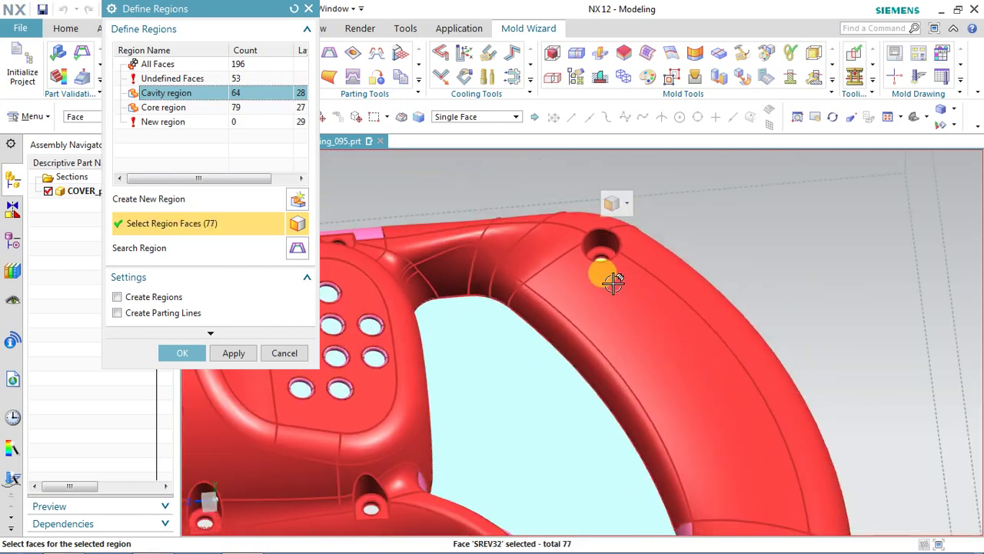
Add the near handle screw hole's inner faces and the adjacent undefined walls of the handle opening to the Cavity region
scroll(672, 435, "up", 6)
left_click(628, 437)
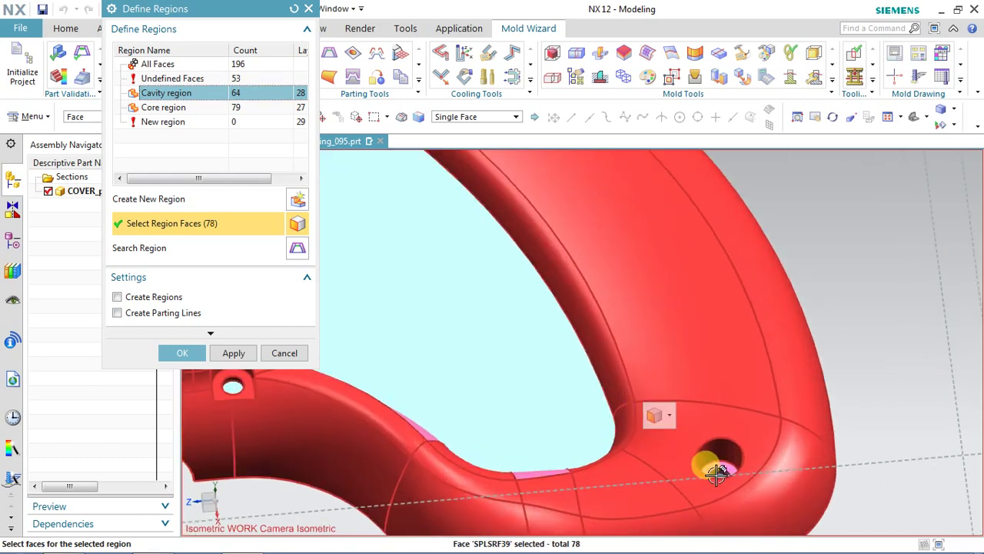
scroll(709, 464, "up", 3)
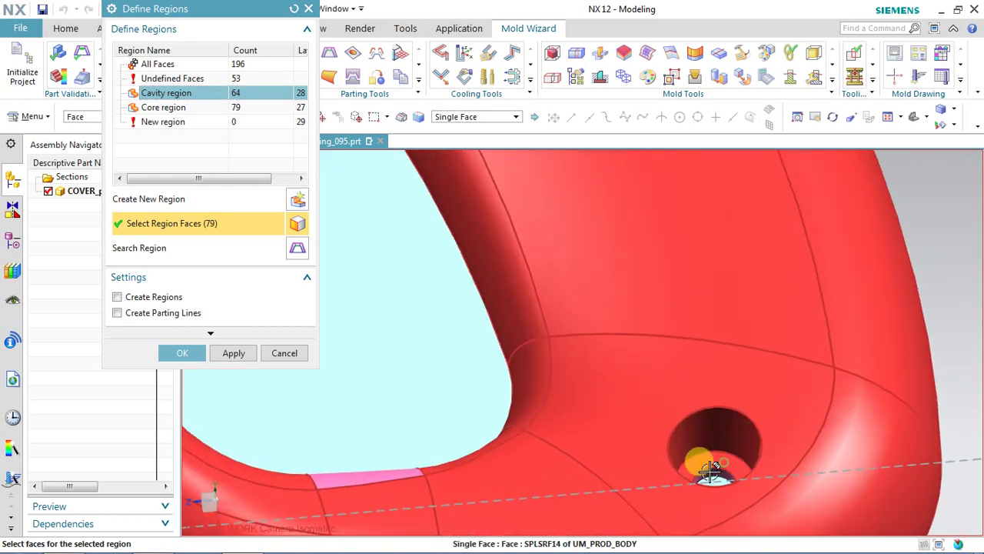
left_click(711, 470)
left_click(711, 470)
left_click(373, 474)
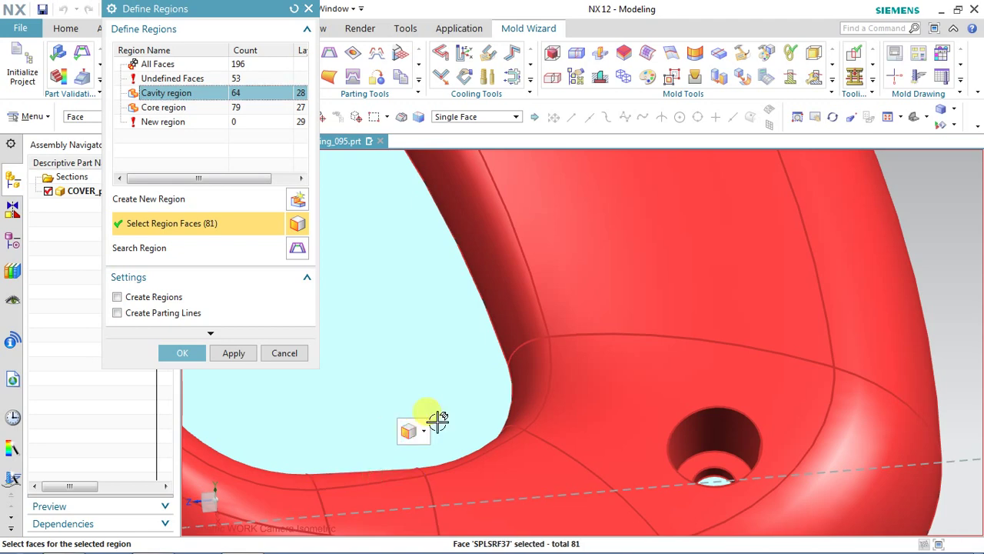
Add the remaining undefined walls of the handle opening and the outer side face above the semicircular notch to the Cavity region
scroll(446, 407, "down", 5)
middle_click_drag(648, 373, 545, 314)
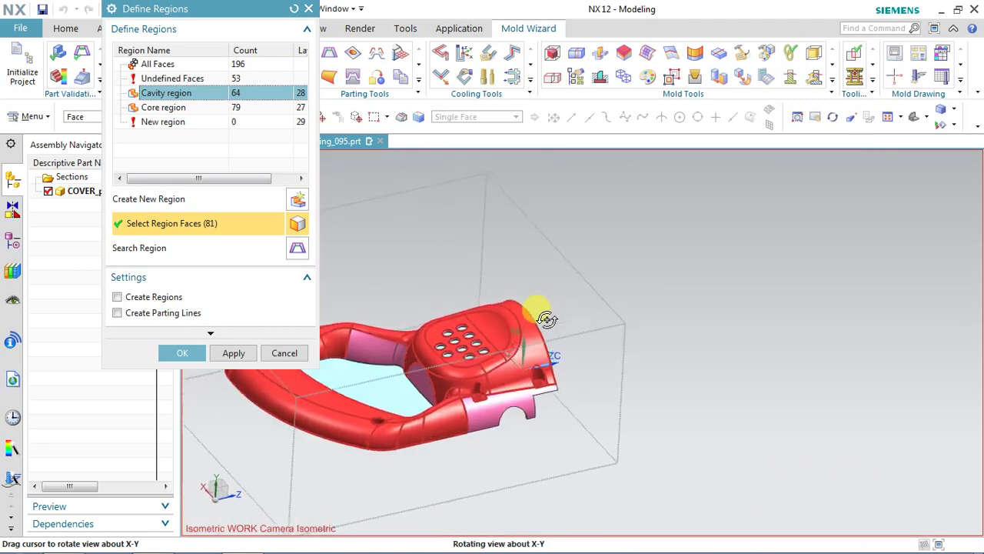
scroll(365, 423, "up", 5)
left_click(523, 329)
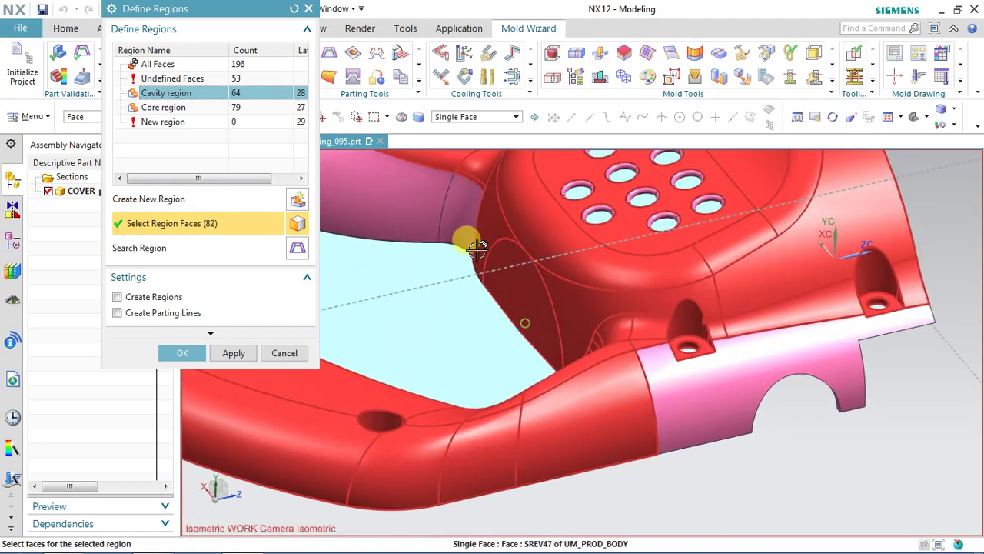
left_click(466, 237)
left_click(406, 193)
left_click(761, 372)
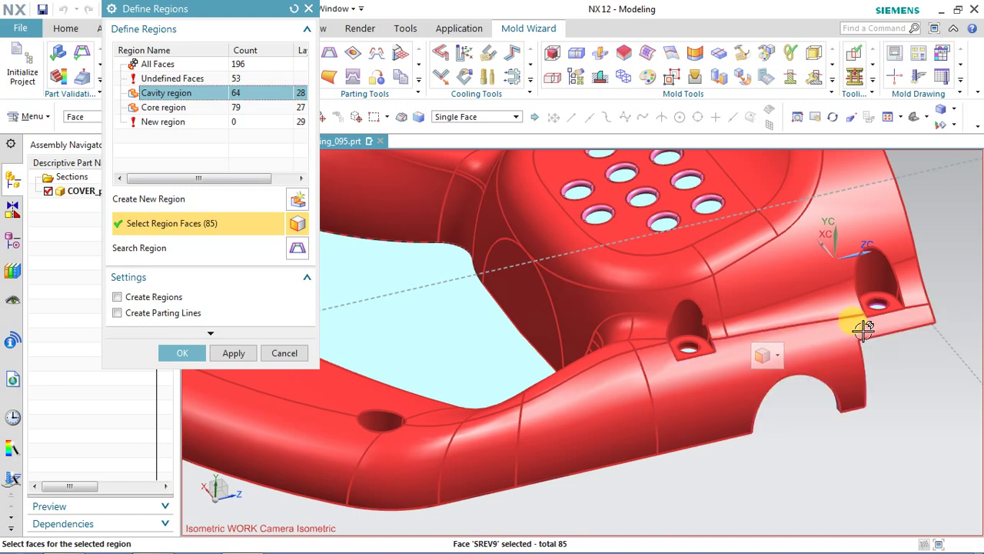
Add the undefined inner faces of three holes in one outer row of the grille to the Cavity region
scroll(864, 292, "up", 2)
scroll(556, 325, "up", 2)
scroll(861, 341, "down", 5)
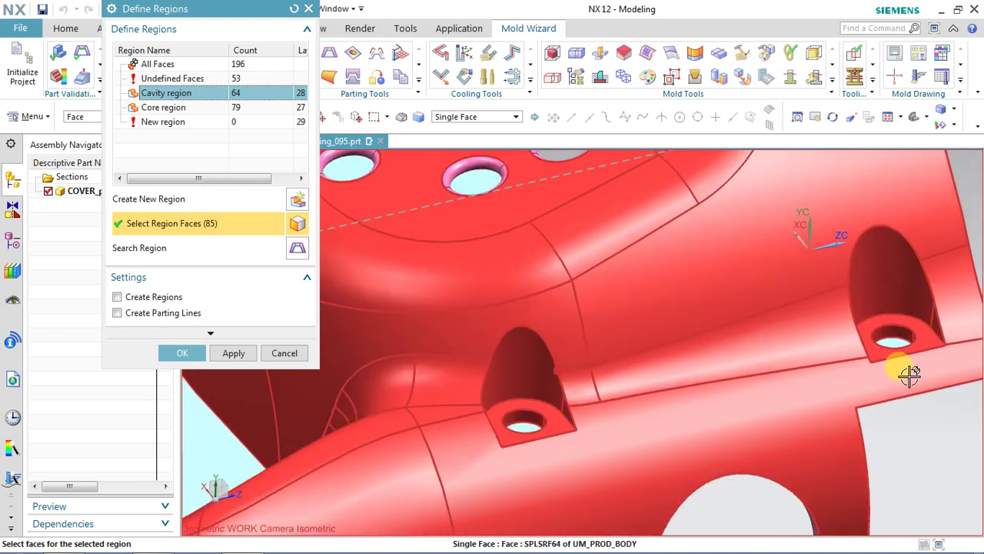
scroll(769, 241, "up", 6)
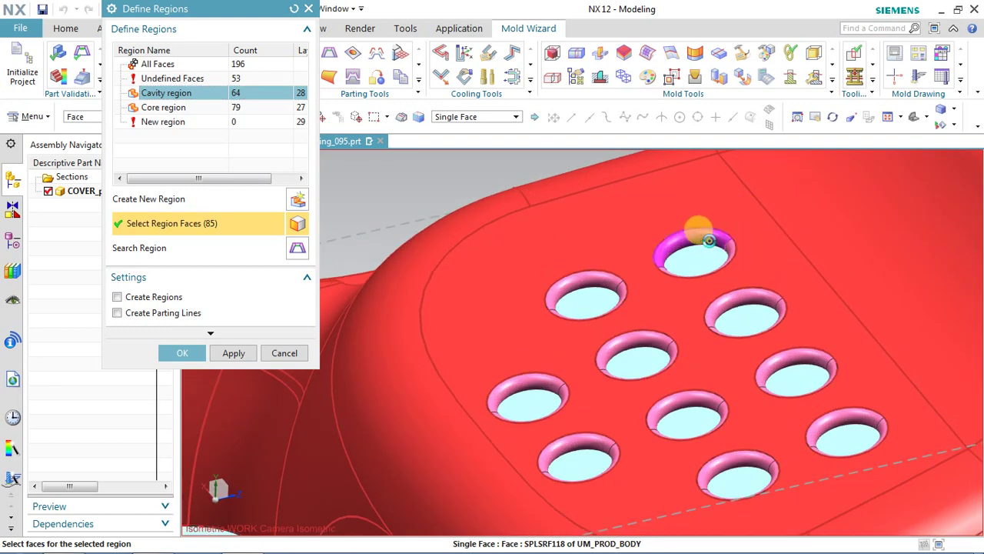
left_click(708, 241)
left_click(781, 303)
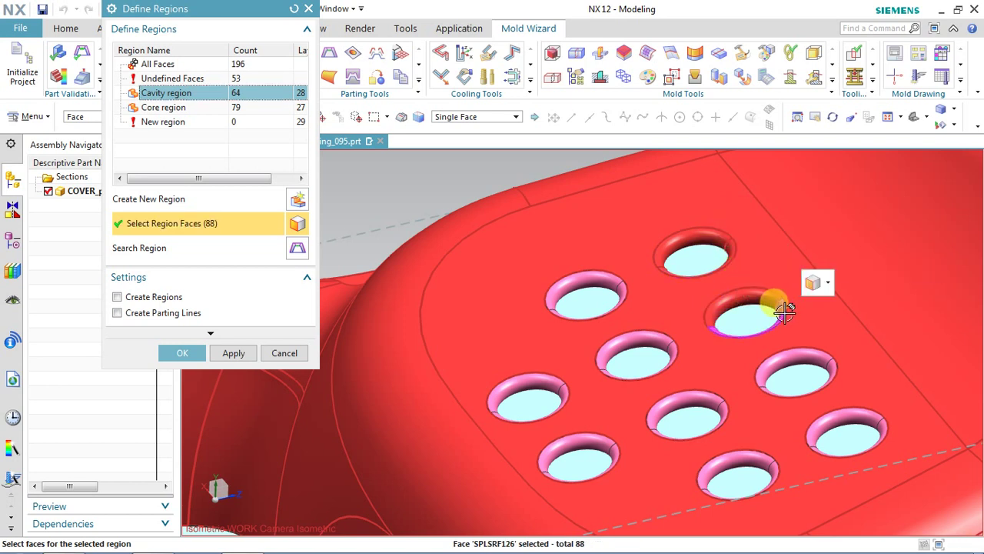
left_click(785, 310)
left_click(812, 355)
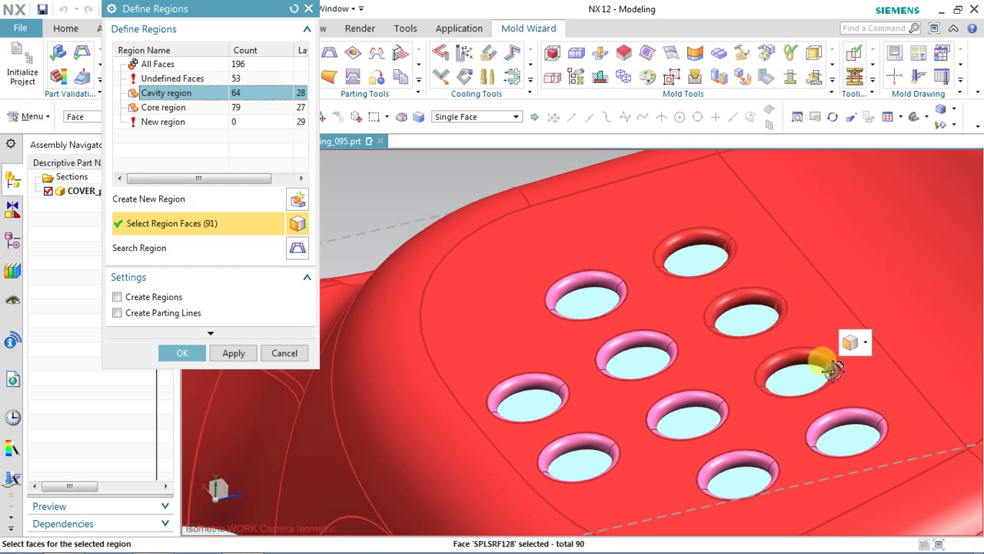
left_click(489, 117)
left_click(472, 143)
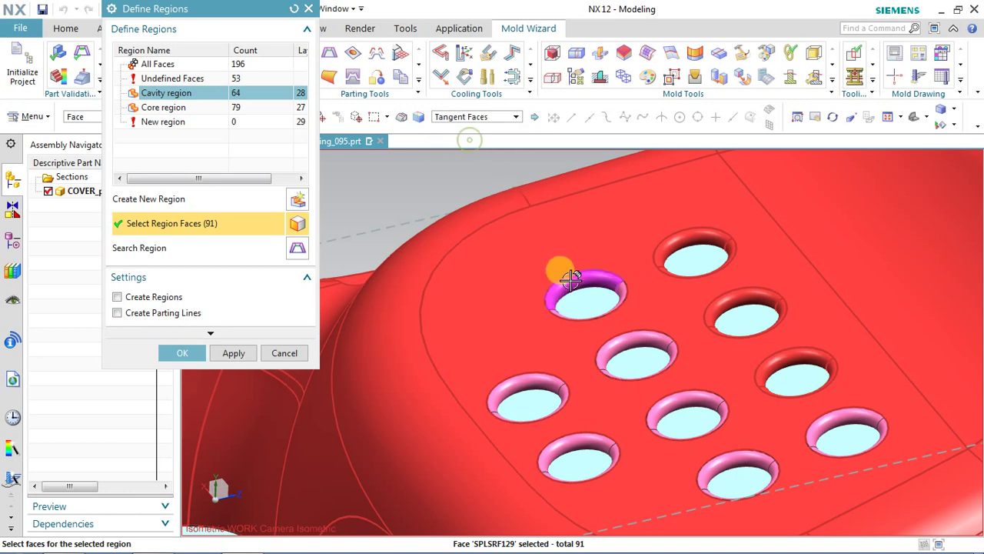
left_click(573, 278)
scroll(729, 385, "down", 5)
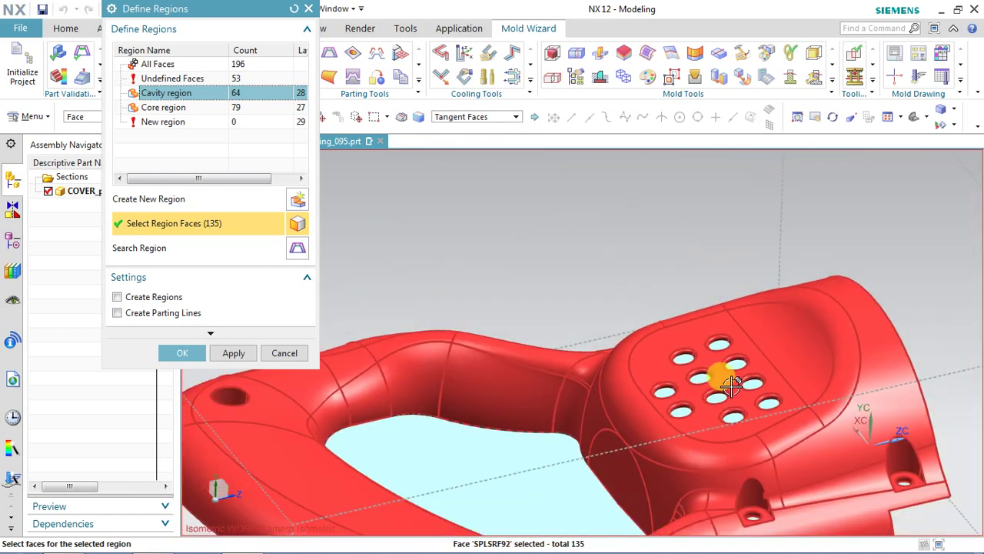
middle_click_drag(584, 444, 551, 301)
left_click(483, 118)
left_click(477, 128)
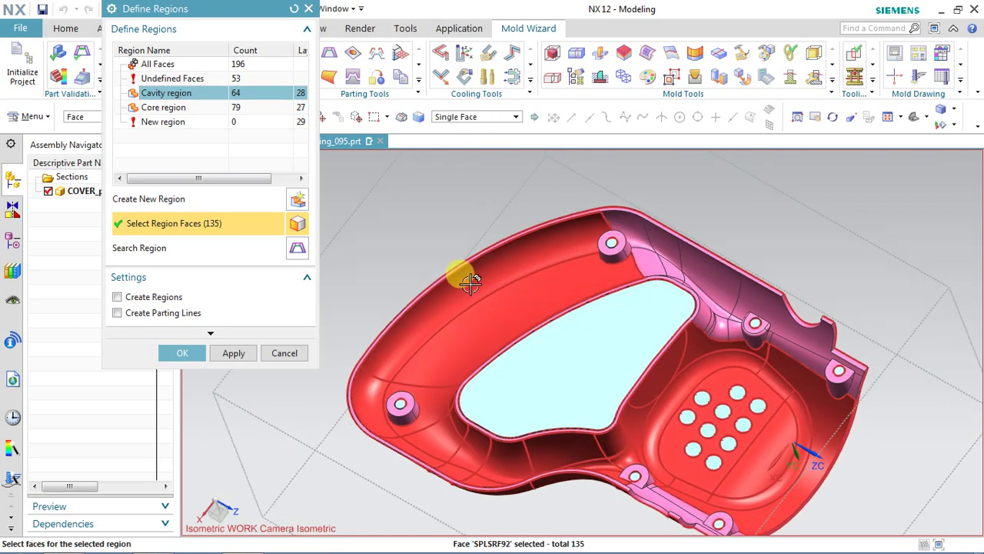
left_click(514, 277)
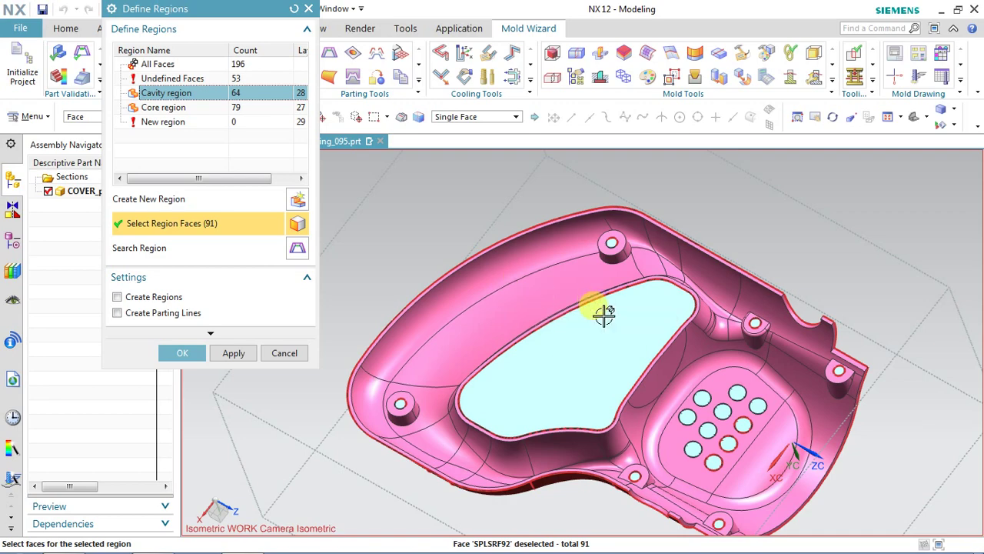
Using single-face selection, add the inner faces of the outer row's last grille hole and the three holes beside it to the Cavity region
middle_click_drag(597, 312, 589, 439)
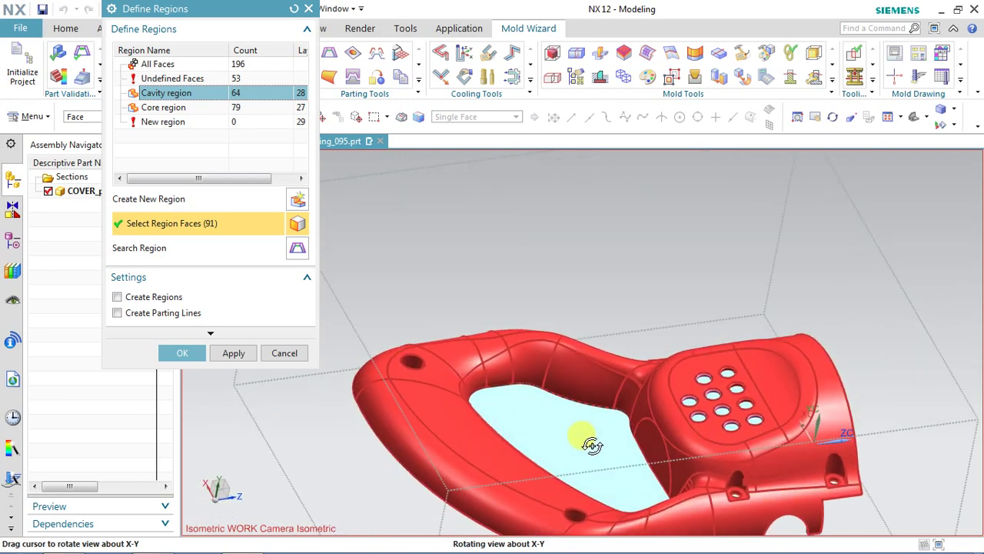
scroll(822, 395, "up", 5)
left_click(599, 467)
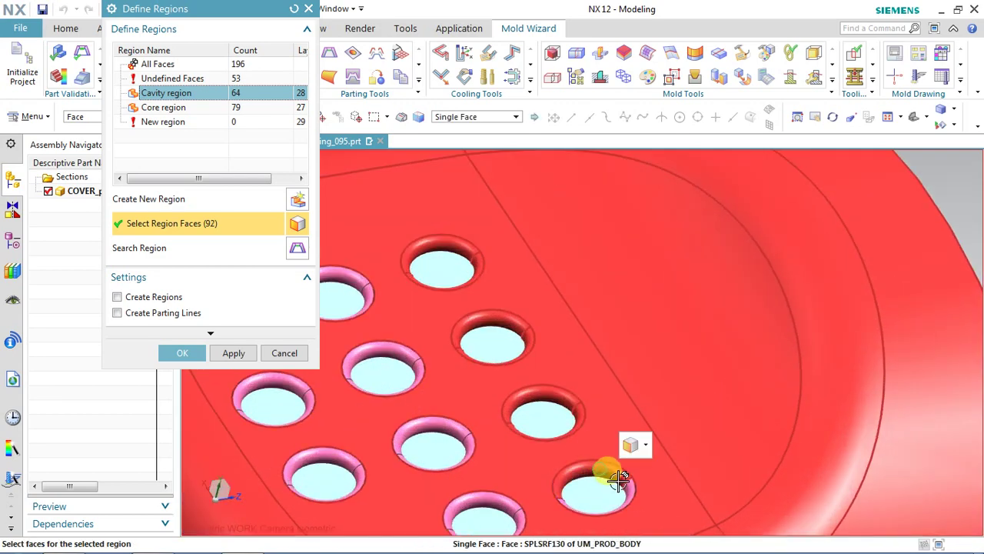
left_click(573, 492)
left_click(512, 504)
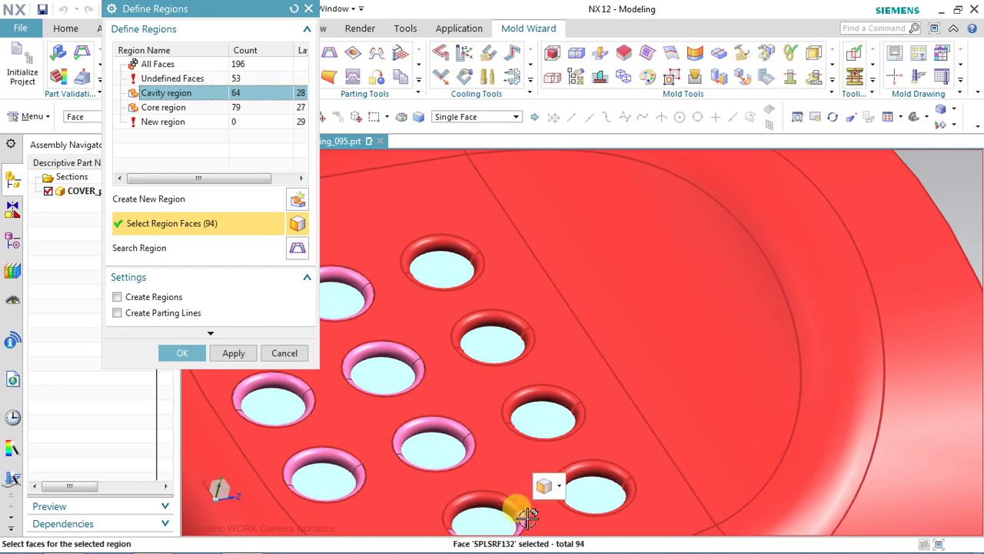
left_click(522, 520)
left_click(450, 432)
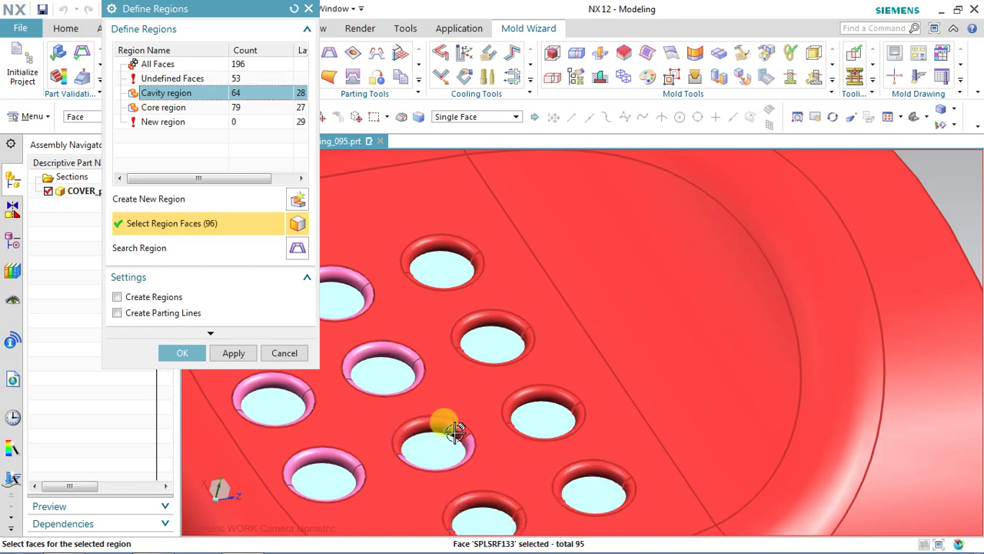
left_click(395, 352)
left_click(413, 362)
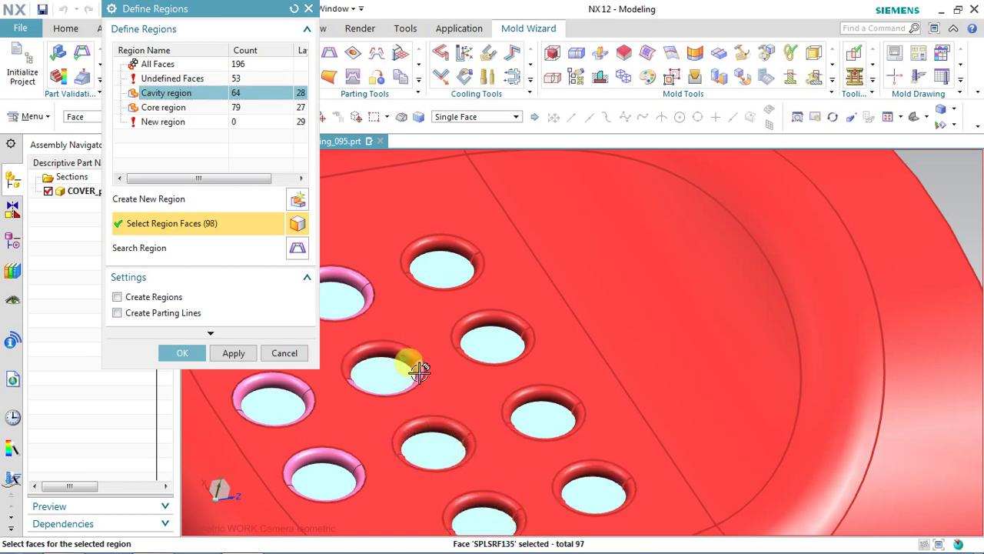
Add the inner faces of the last three grille holes to the Cavity region and apply the assignment
left_click(357, 280)
left_click(370, 296)
left_click(309, 395)
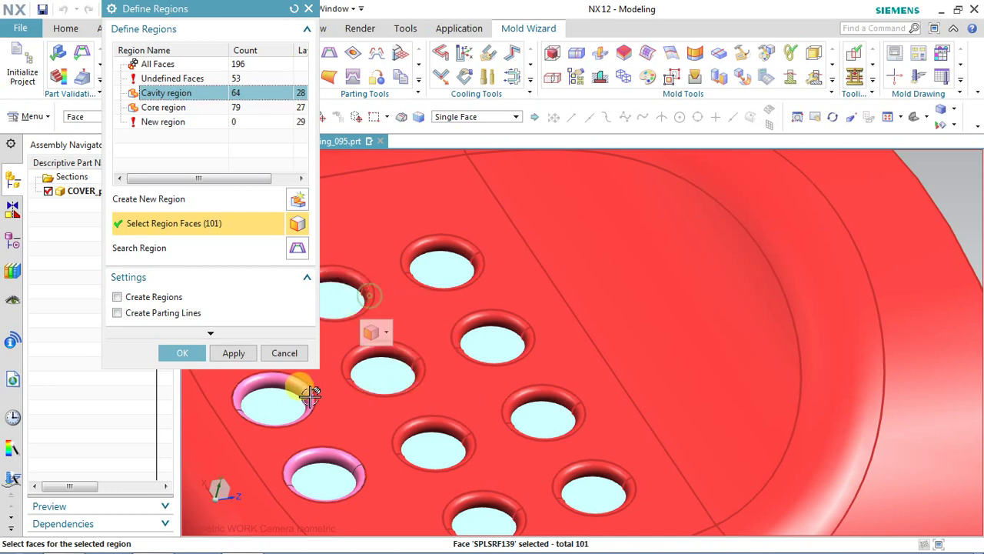
left_click(306, 396)
left_click(297, 384)
left_click(350, 472)
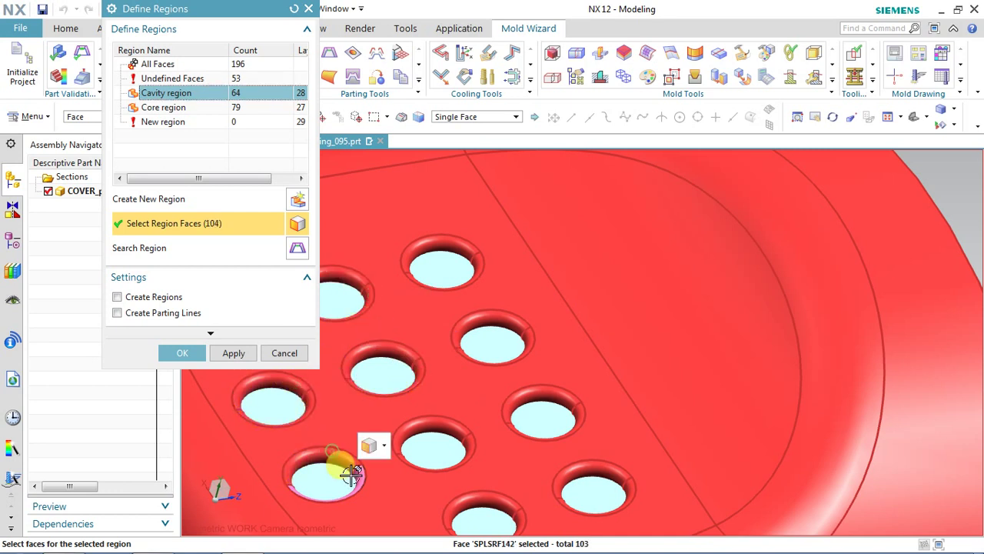
left_click(359, 478)
scroll(406, 373, "down", 5)
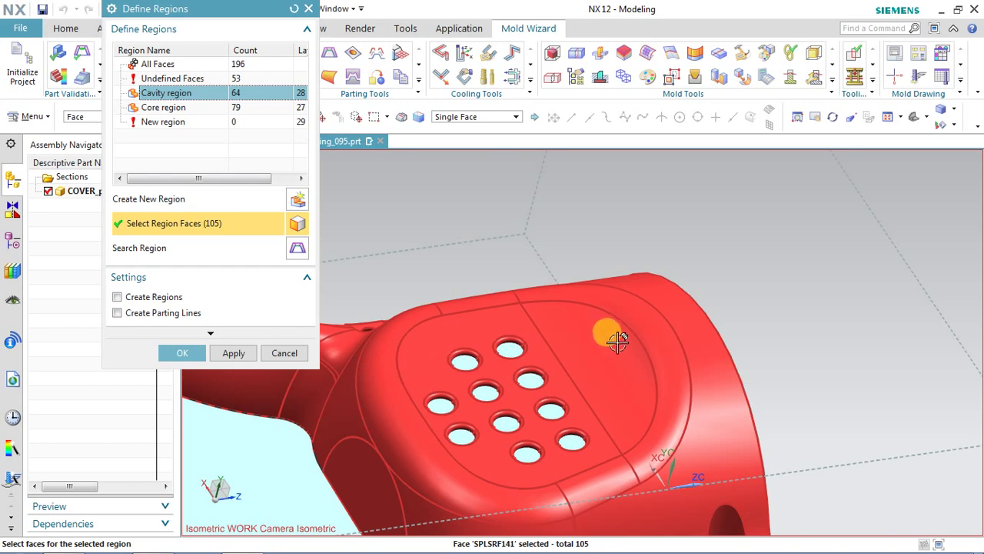
scroll(650, 348, "down", 2)
left_click(234, 354)
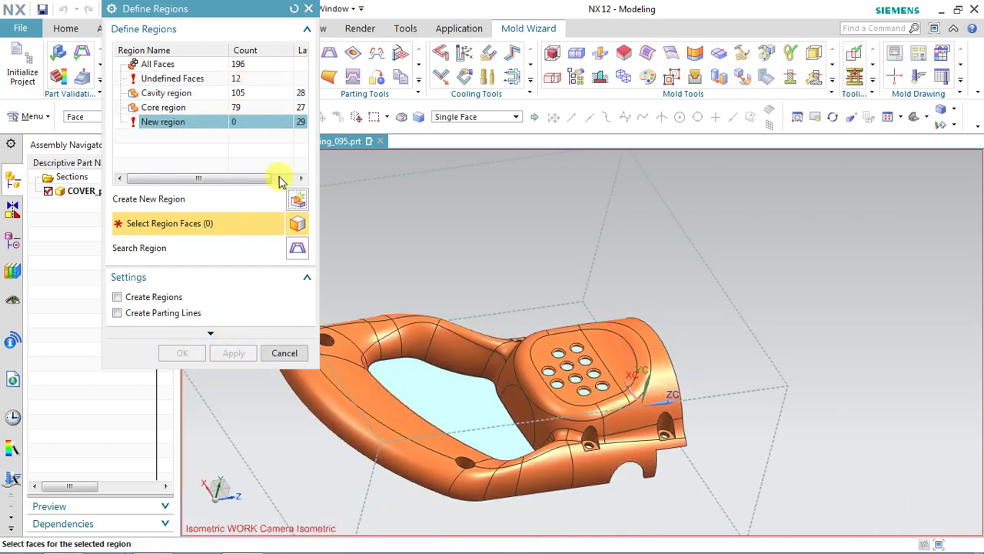
Highlight the remaining undefined faces and add the small inner face of the far handle screw hole to the Cavity region
left_click(193, 81)
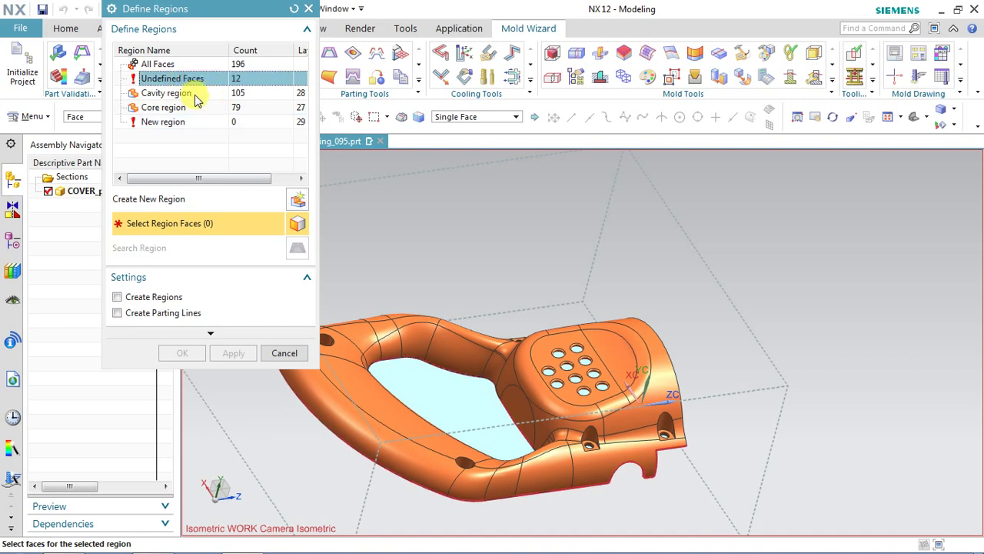
middle_click_drag(745, 295, 738, 305)
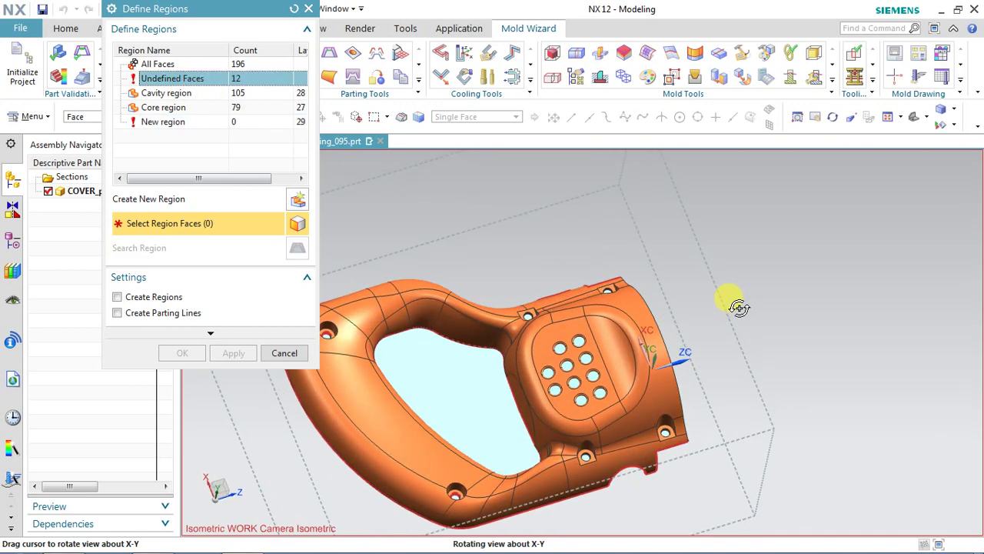
scroll(347, 286, "up", 5)
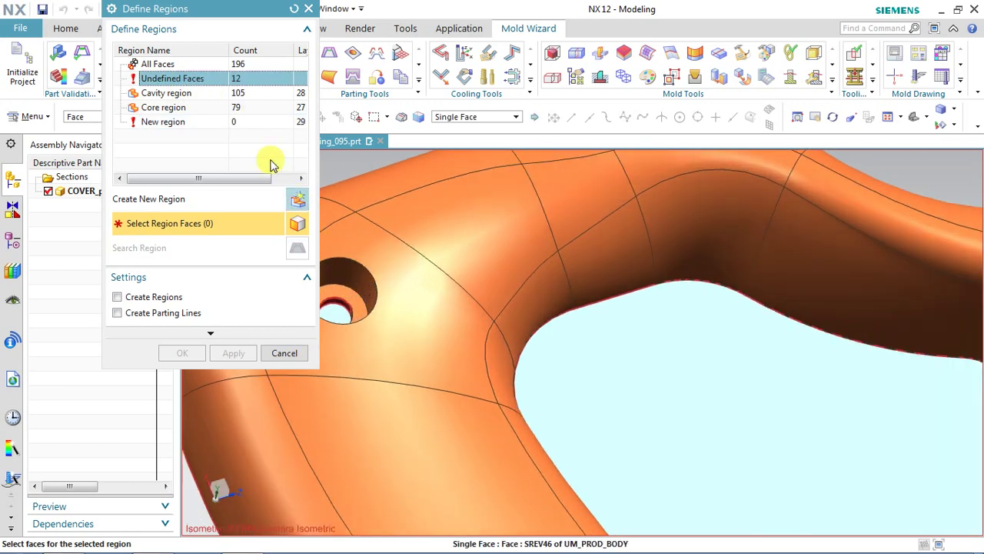
left_click(206, 94)
scroll(340, 292, "up", 3)
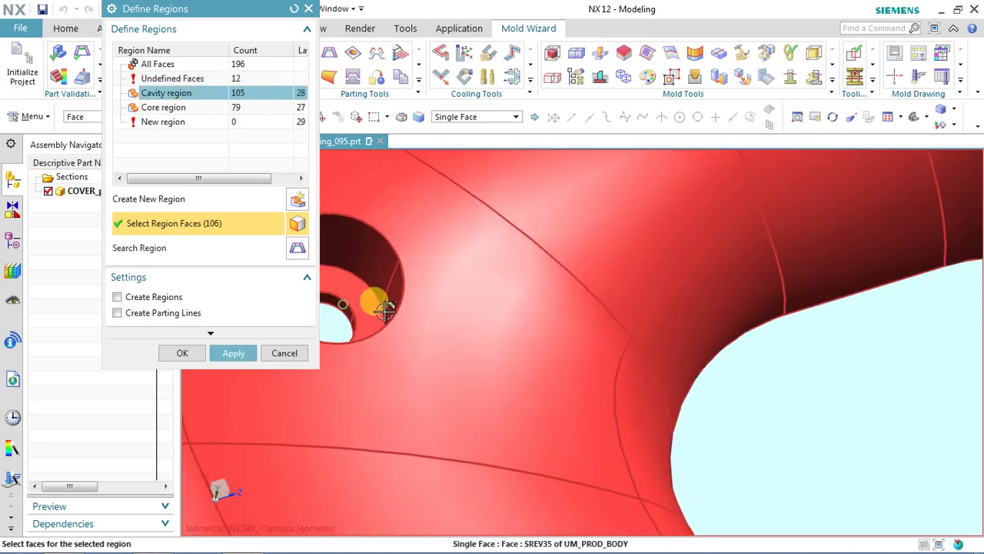
left_click(373, 302)
Add the small inner face of the near handle screw hole to the Cavity region and apply the assignment
middle_click_drag(374, 302, 549, 329)
scroll(549, 330, "down", 6)
scroll(622, 446, "up", 6)
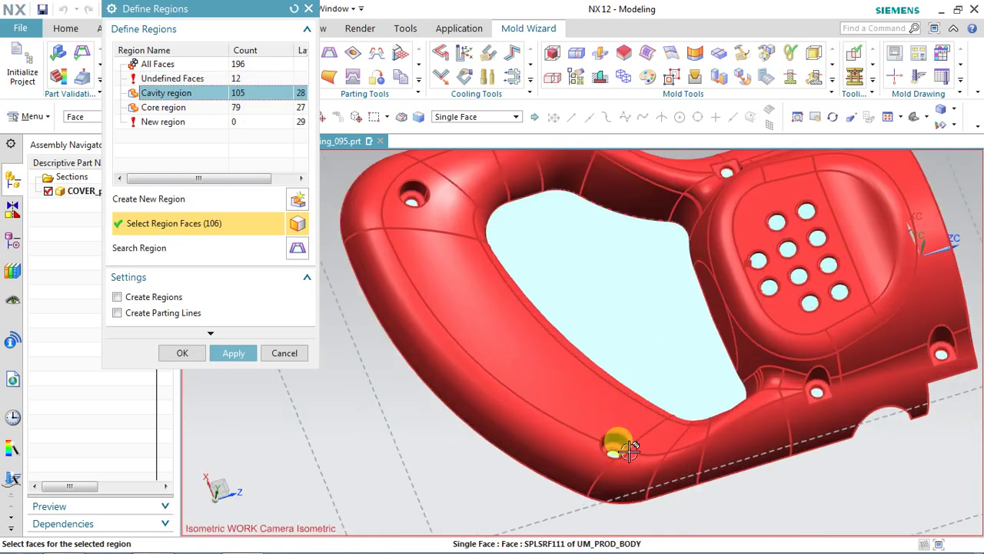
scroll(622, 446, "up", 3)
left_click(583, 461)
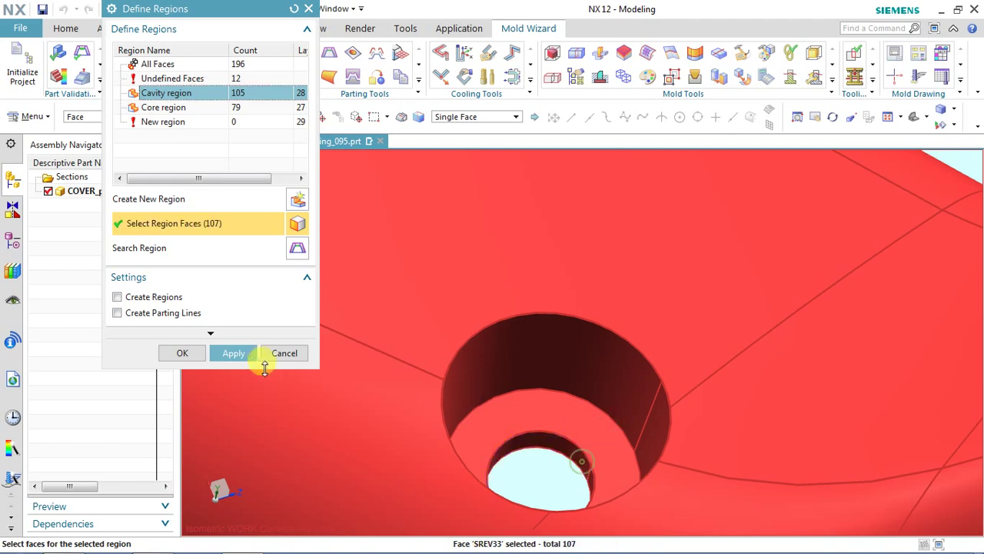
left_click(234, 353)
Inspect the Cavity region faces, then highlight the remaining undefined faces on the cover's underside
scroll(632, 283, "down", 5)
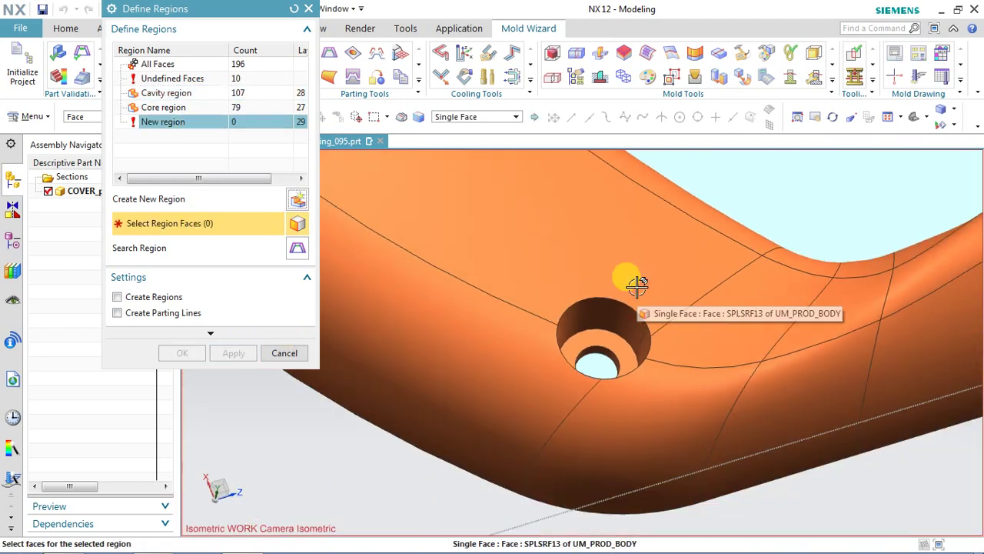
left_click(165, 93)
scroll(564, 359, "down", 6)
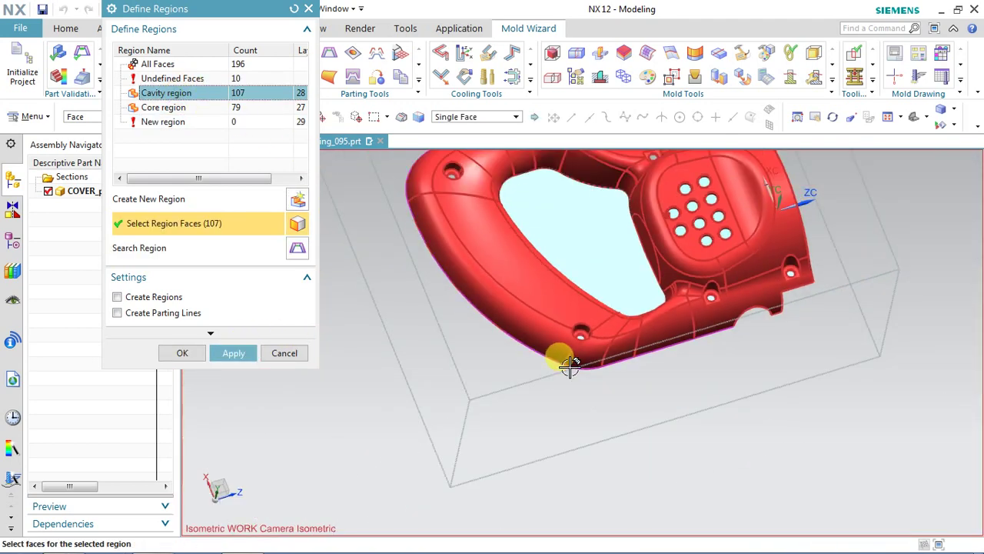
middle_click_drag(604, 358, 600, 231)
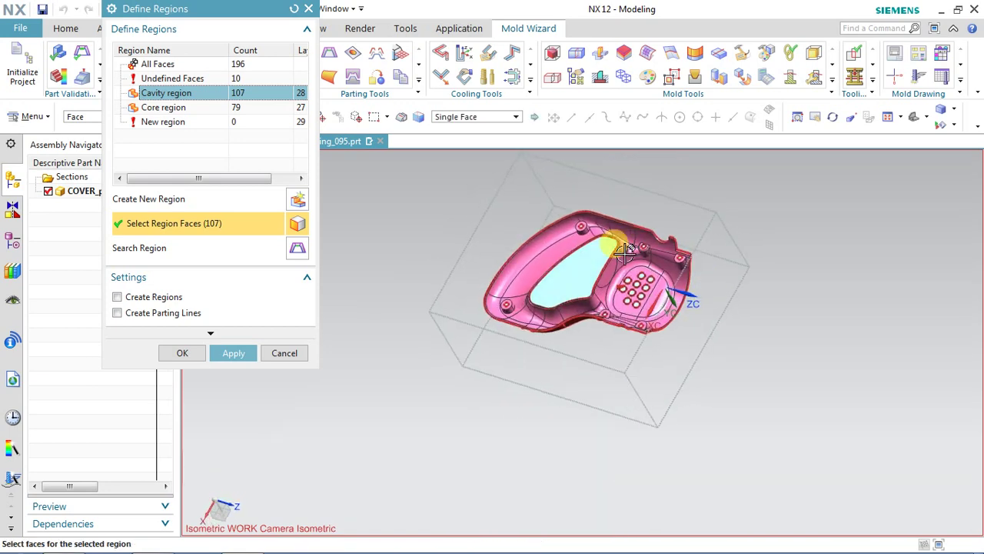
scroll(596, 218, "up", 5)
left_click(194, 80)
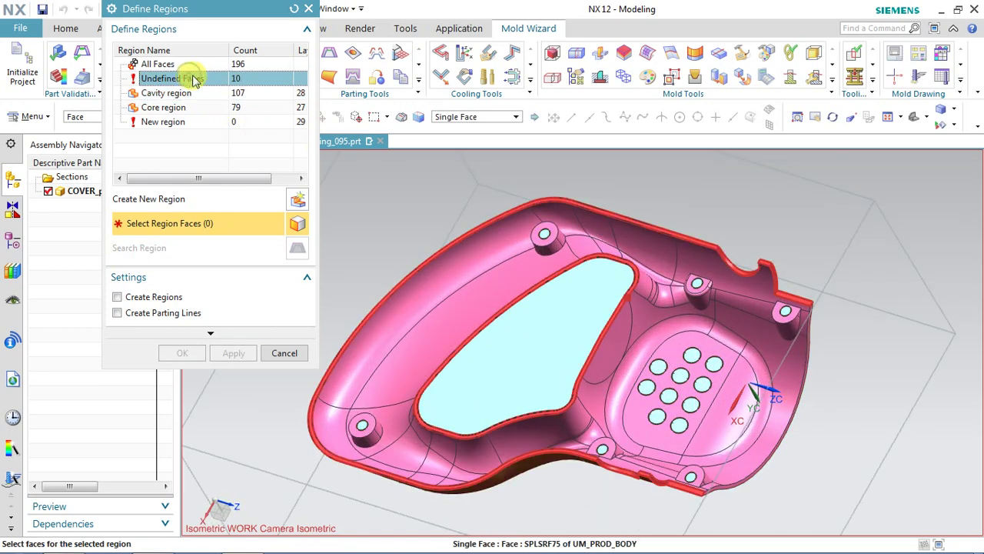
Add the cover's outer rim face and the rim face around the handle opening to the Core region
left_click(173, 109)
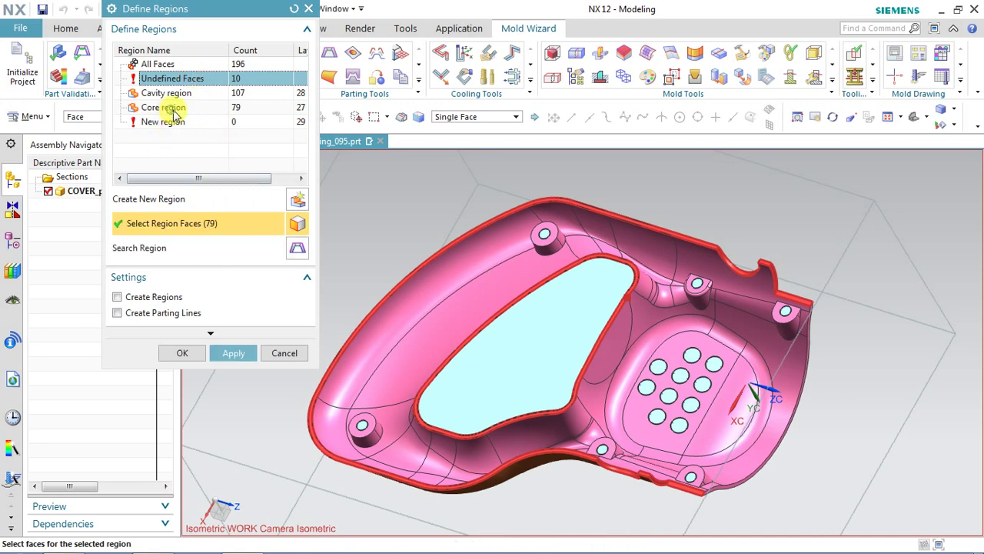
scroll(451, 227, "up", 5)
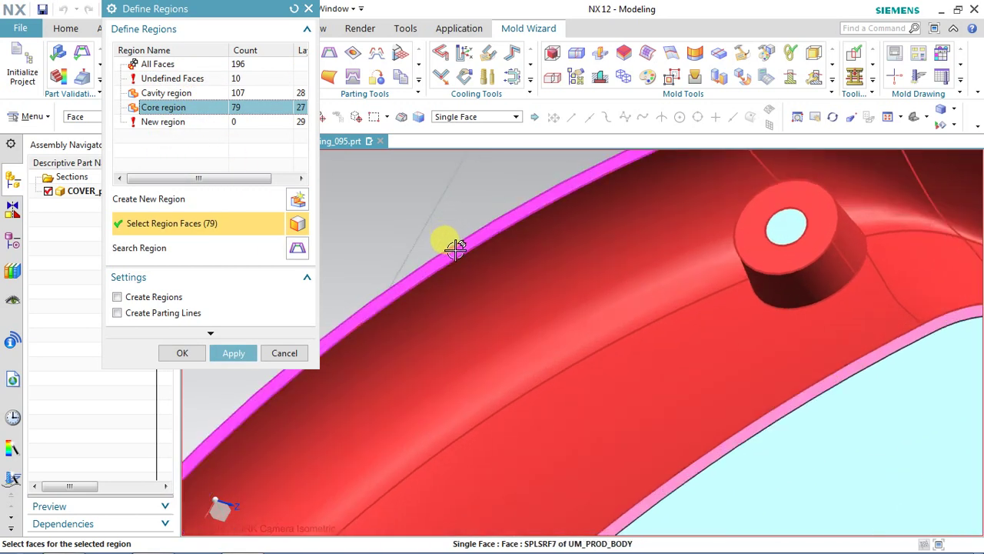
left_click(453, 243)
left_click(715, 451)
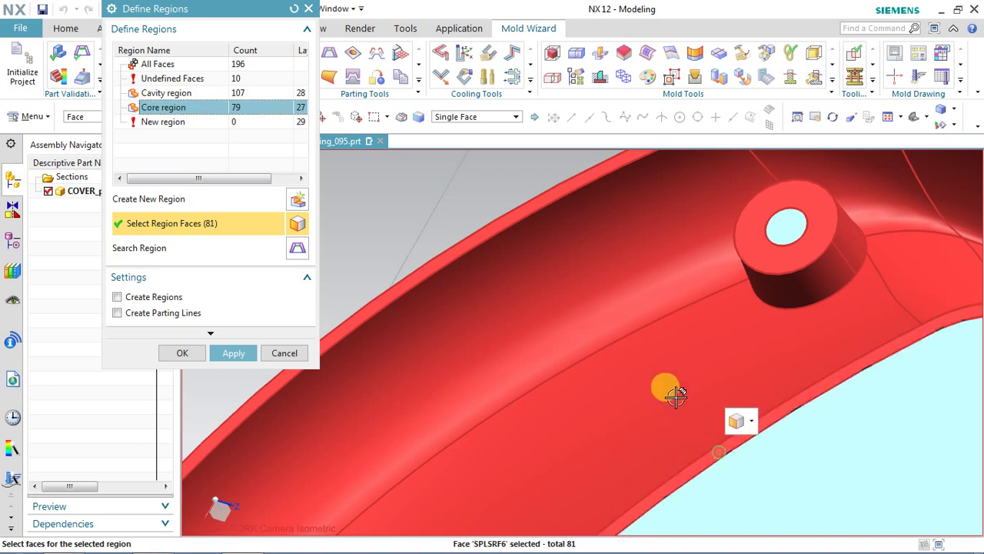
Add the four remaining undefined rim faces around the notches on the cover's near side edge to the Core region
scroll(633, 323, "down", 5)
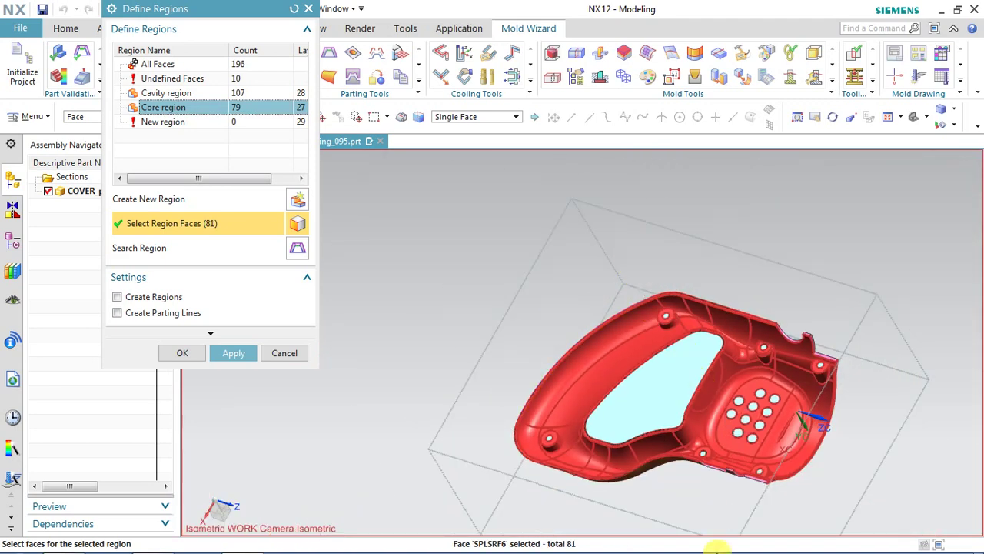
scroll(738, 492, "up", 5)
left_click(702, 459)
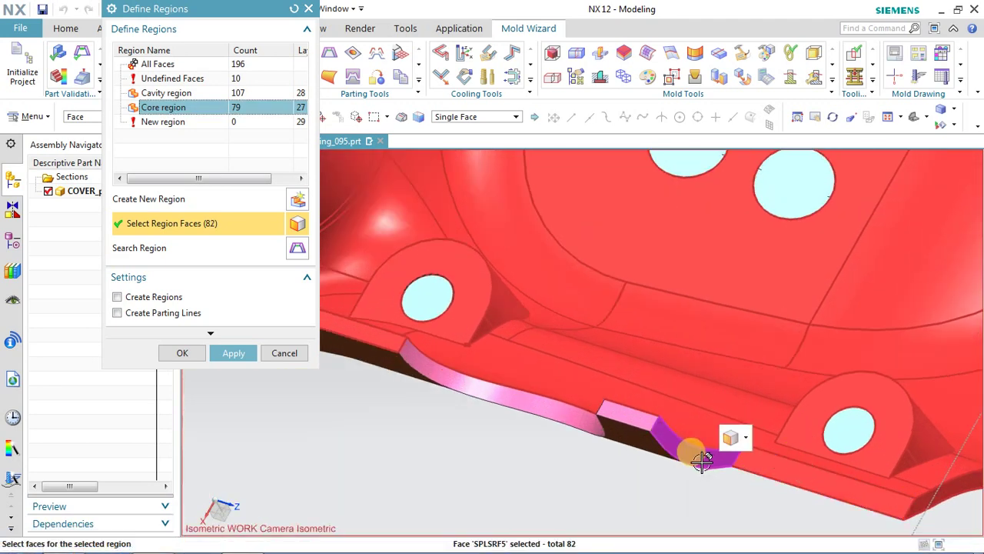
left_click(640, 410)
left_click(555, 412)
left_click(554, 421)
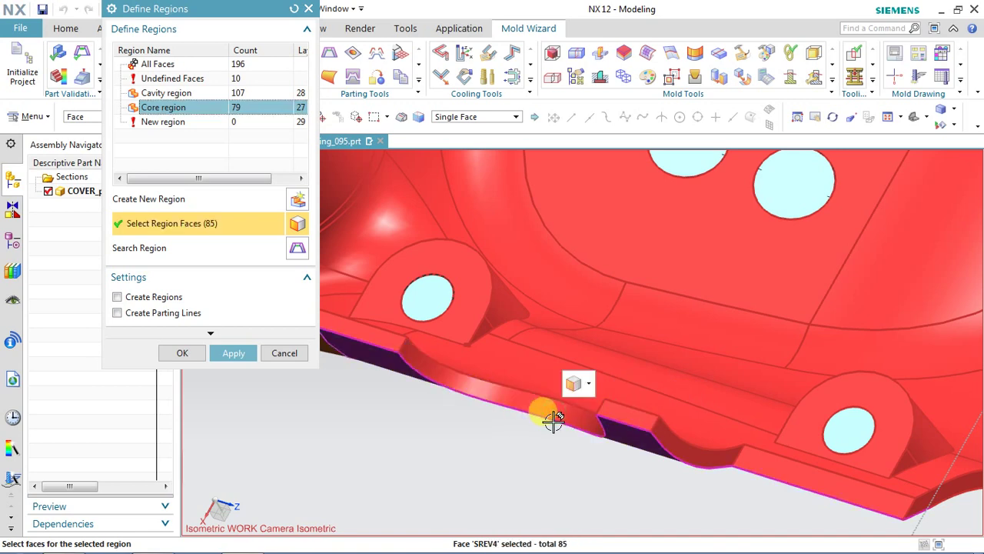
Add the four undefined rim faces of the notch and tab on the opposite side edge to the Core region and apply the assignment
scroll(553, 422, "down", 5)
scroll(700, 253, "up", 6)
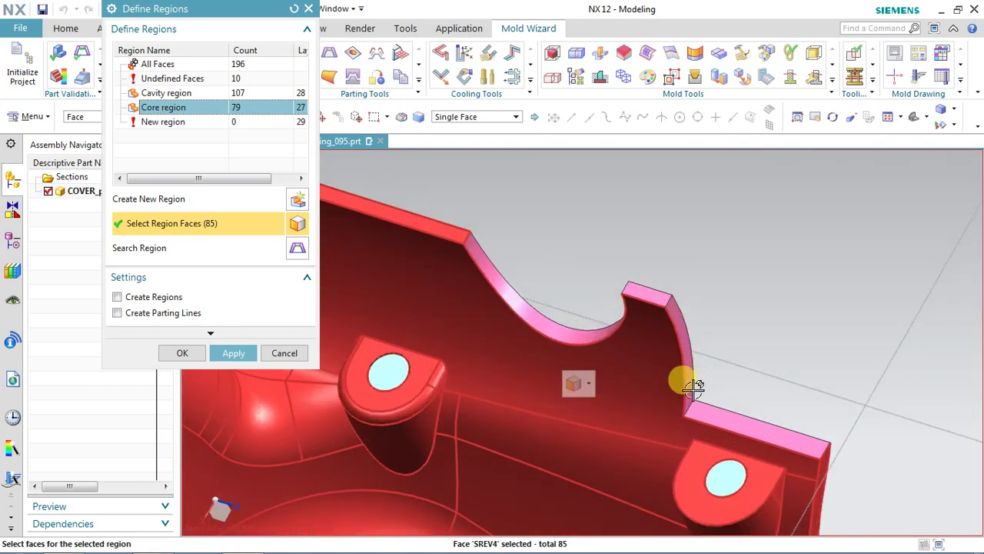
left_click(692, 405)
left_click(686, 374)
left_click(634, 291)
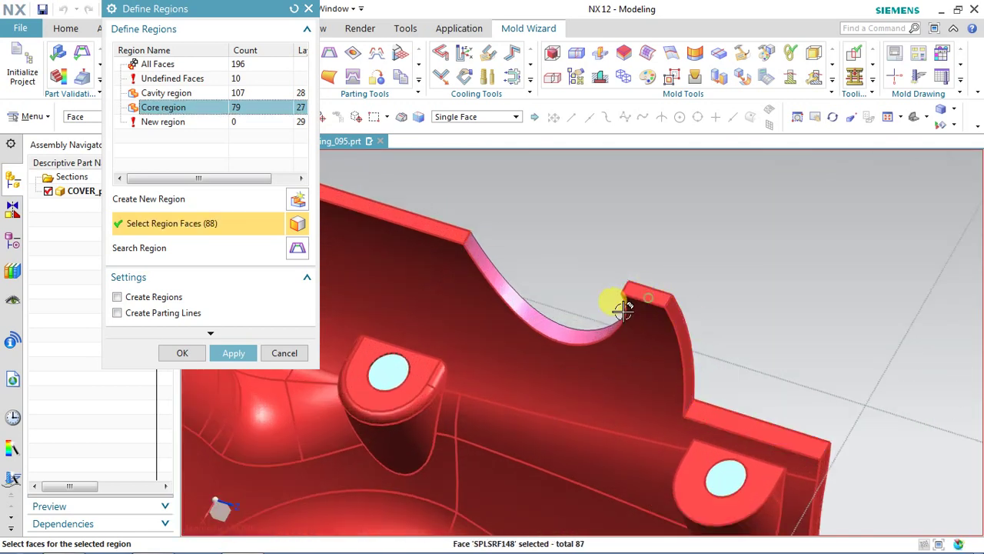
left_click(583, 331)
left_click(233, 352)
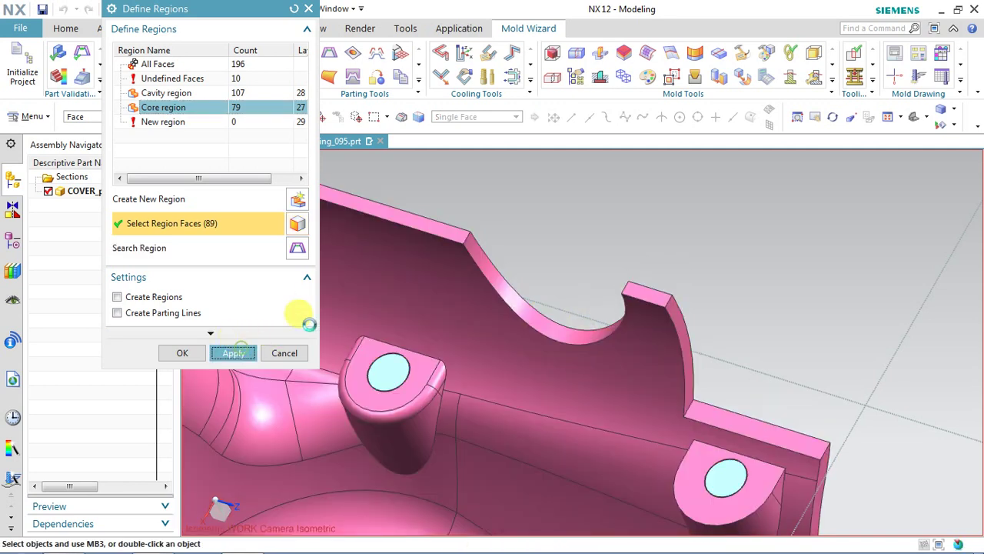
Check the Undefined Faces and Cavity region entries, then create the regions and parting lines from the assigned faces
left_click(190, 80)
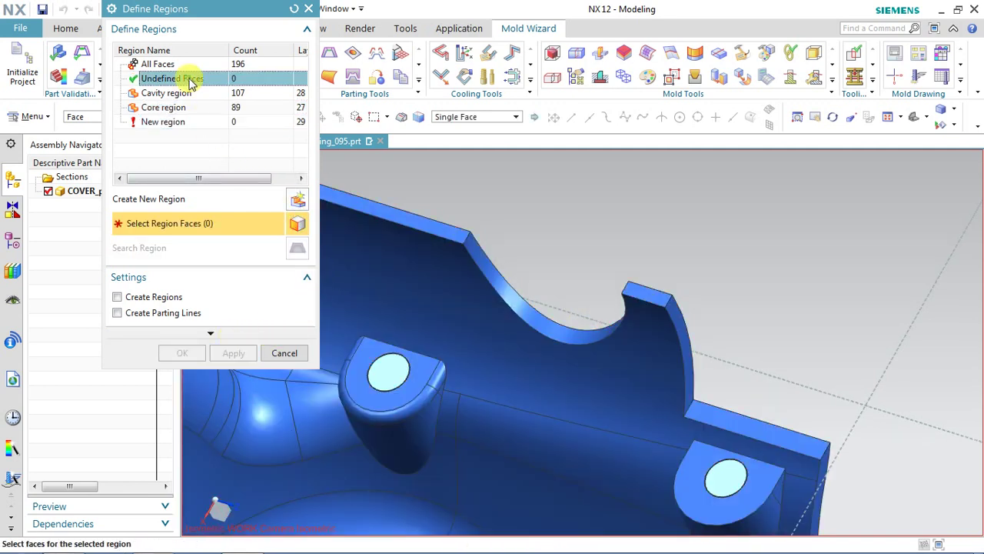
left_click(174, 94)
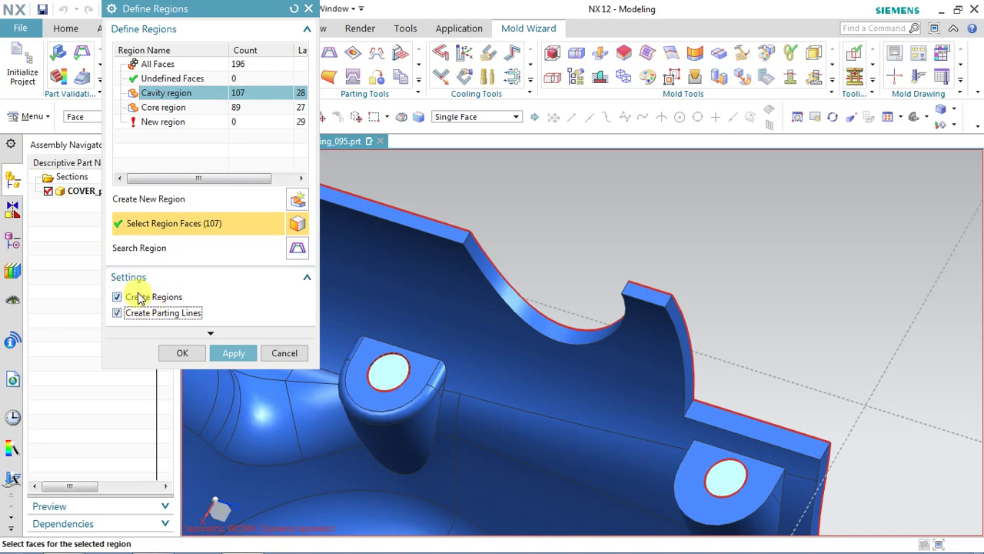
scroll(469, 352, "down", 10)
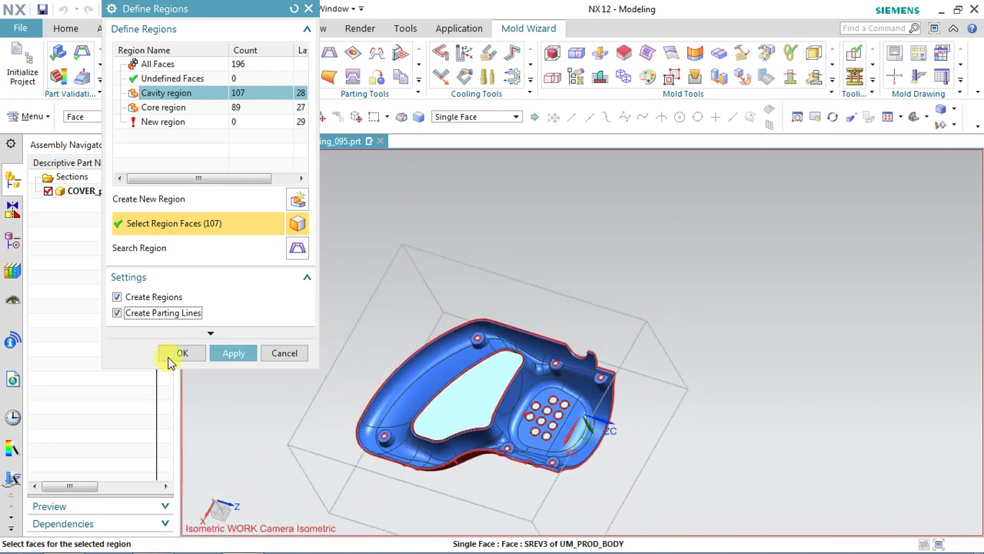
left_click(176, 353)
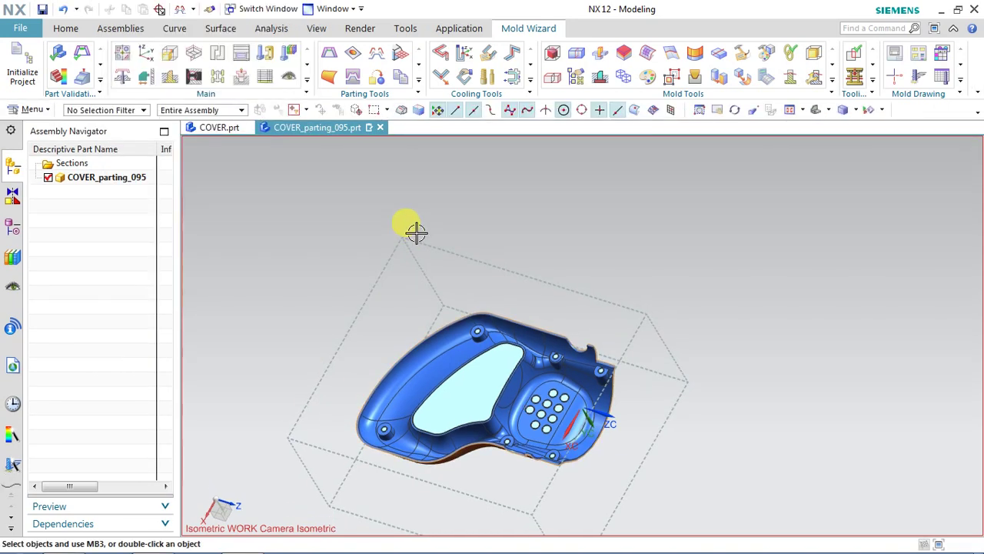
Start Design Parting Surface for the cover's outer parting line loop
middle_click_drag(769, 371, 646, 300)
scroll(372, 507, "up", 4)
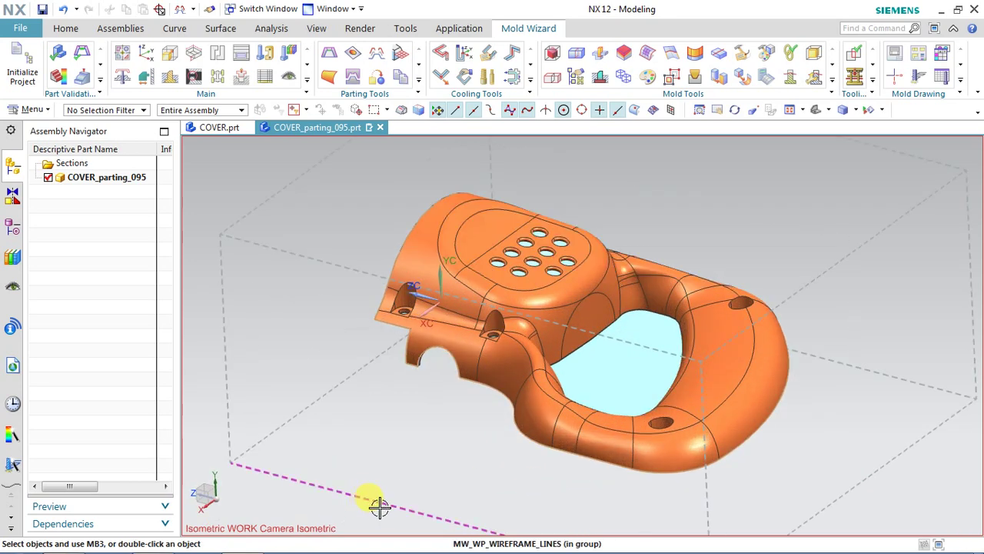
left_click(400, 51)
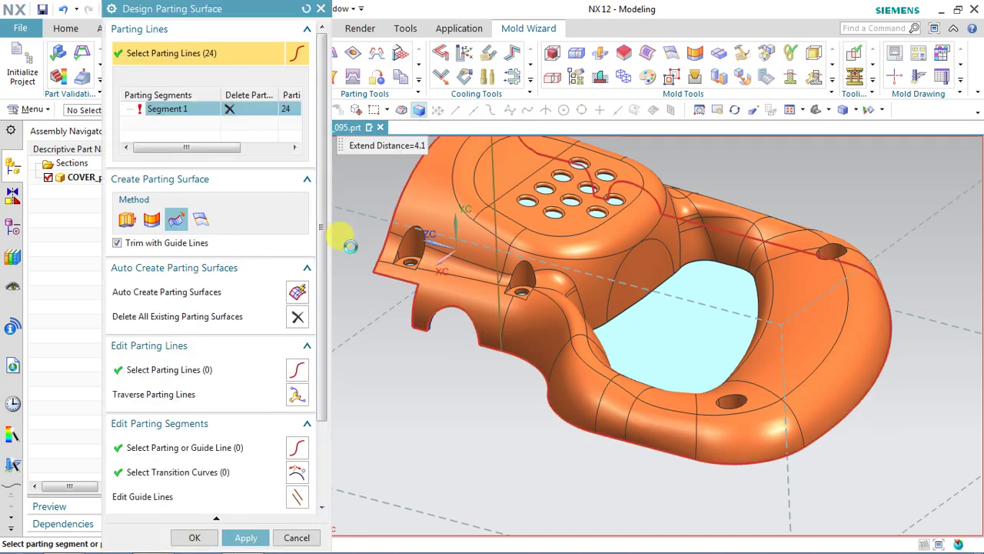
scroll(510, 369, "down", 4)
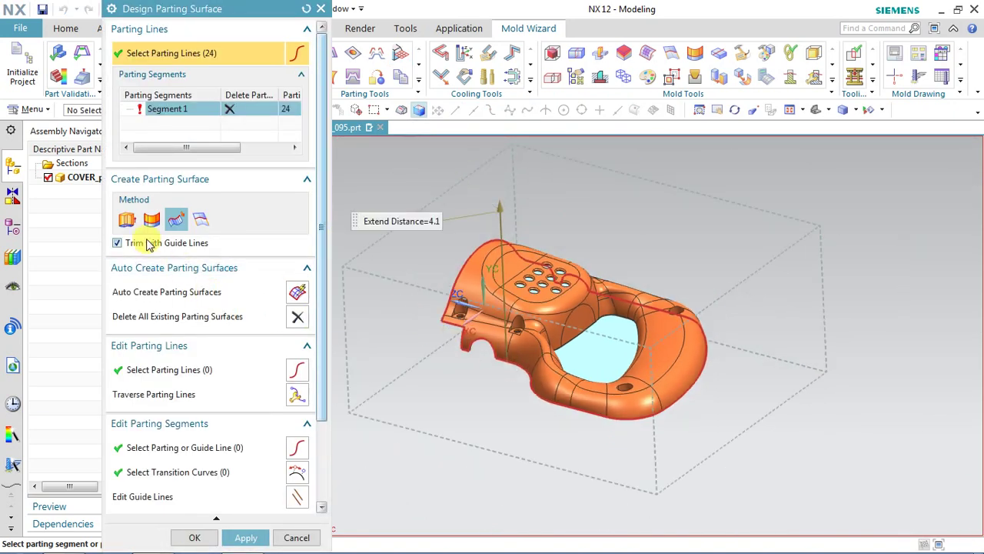
Try each of the four parting surface creation methods on Segment 1, starting with Extrude
left_click(127, 220)
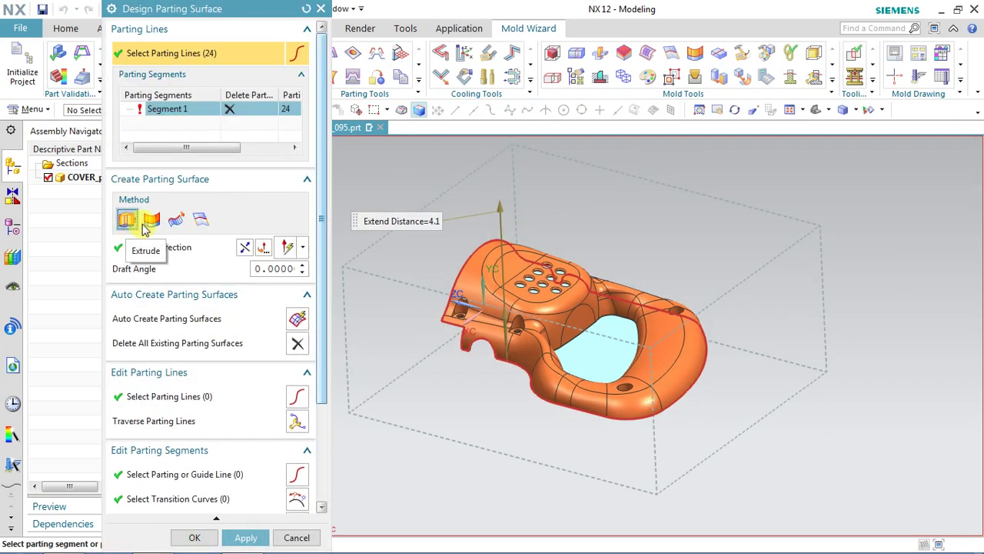
left_click(151, 220)
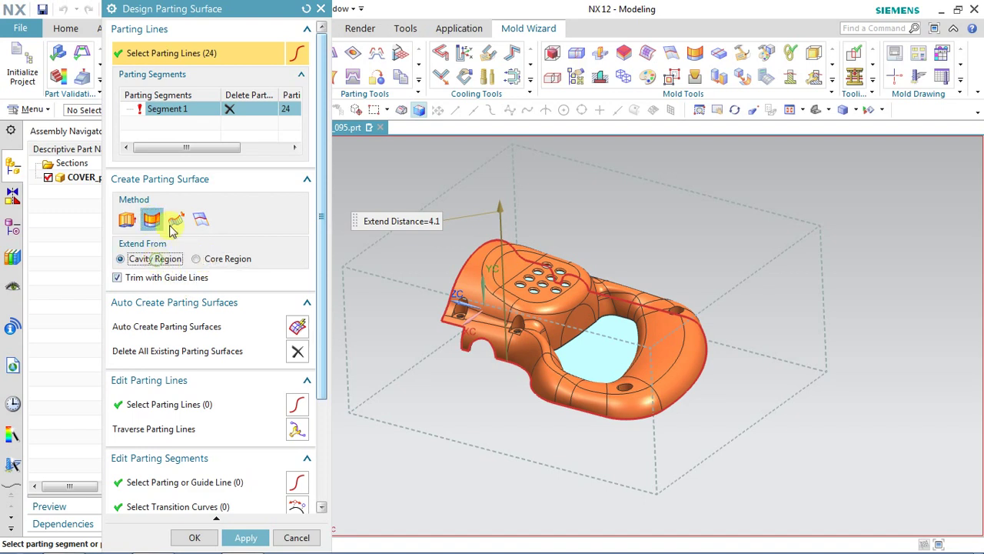
left_click(175, 221)
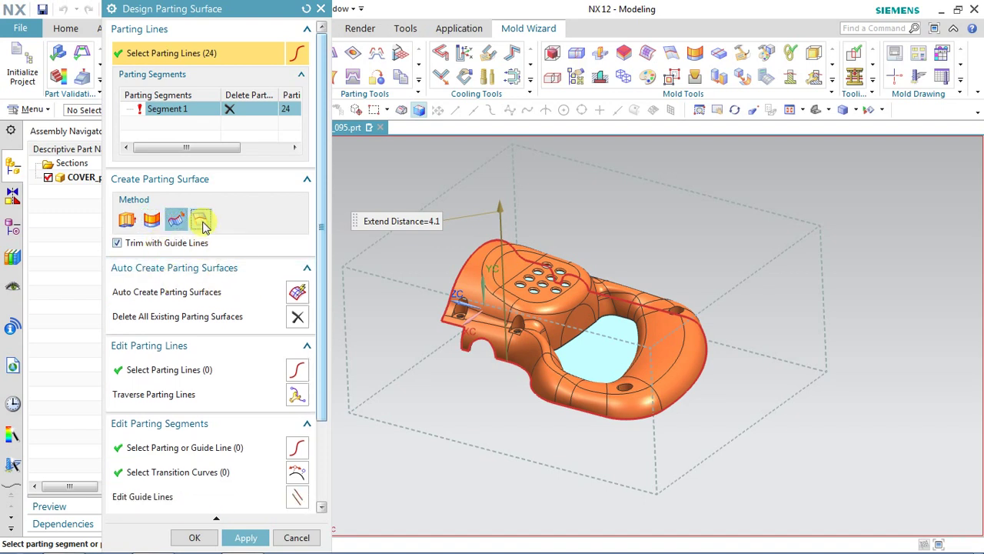
left_click(201, 220)
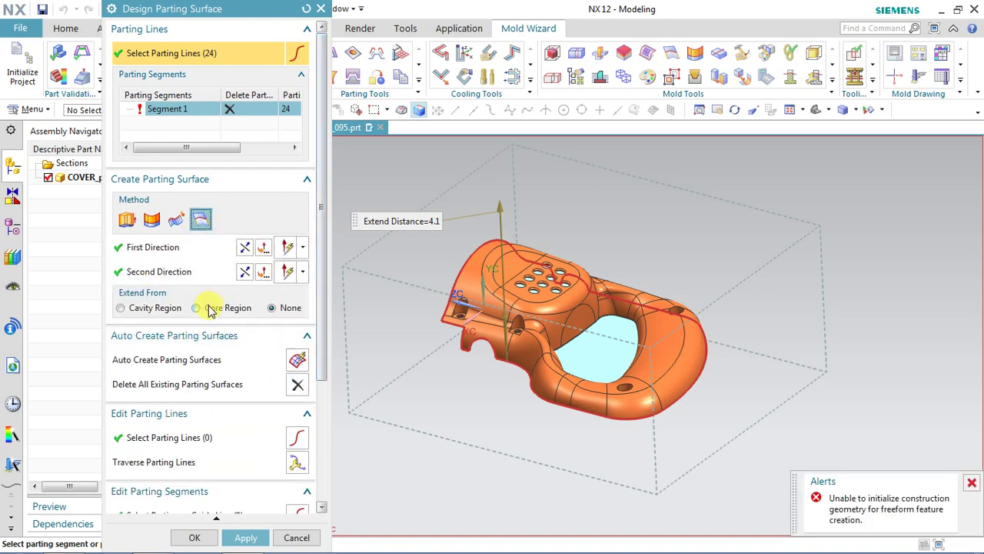
Try extending the parting surface from the Cavity Region and from the Core Region, and examine the preview around the cover
left_click(123, 307)
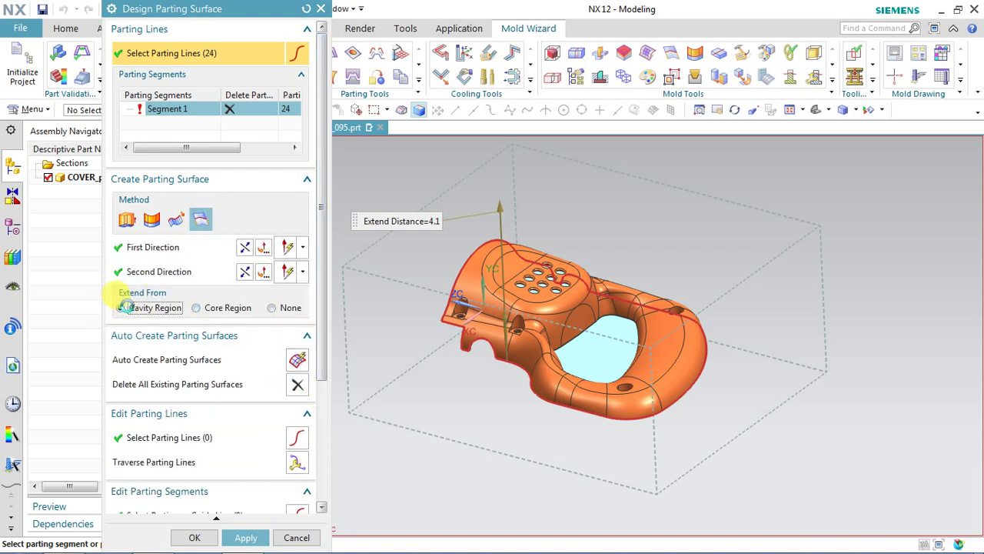
left_click(199, 308)
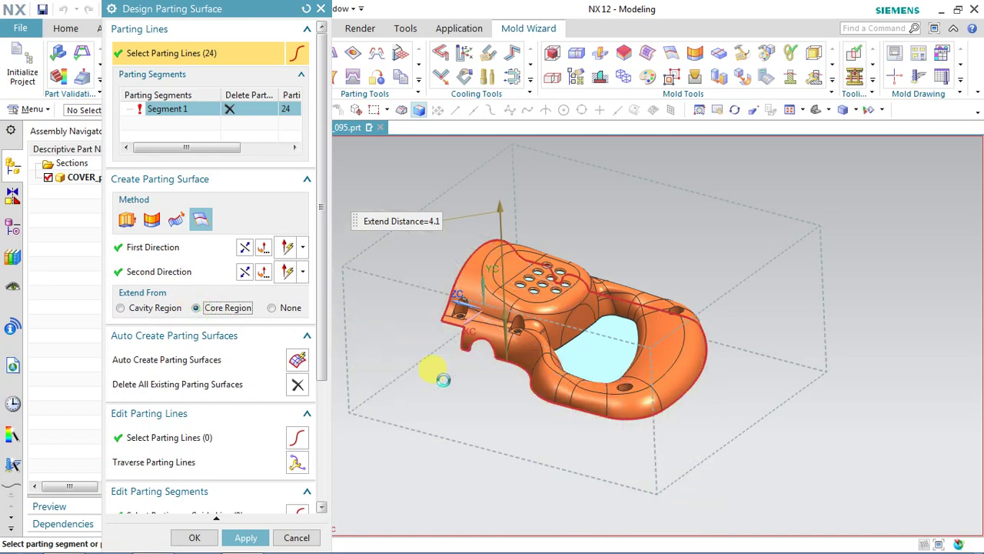
middle_click_drag(628, 396, 765, 390)
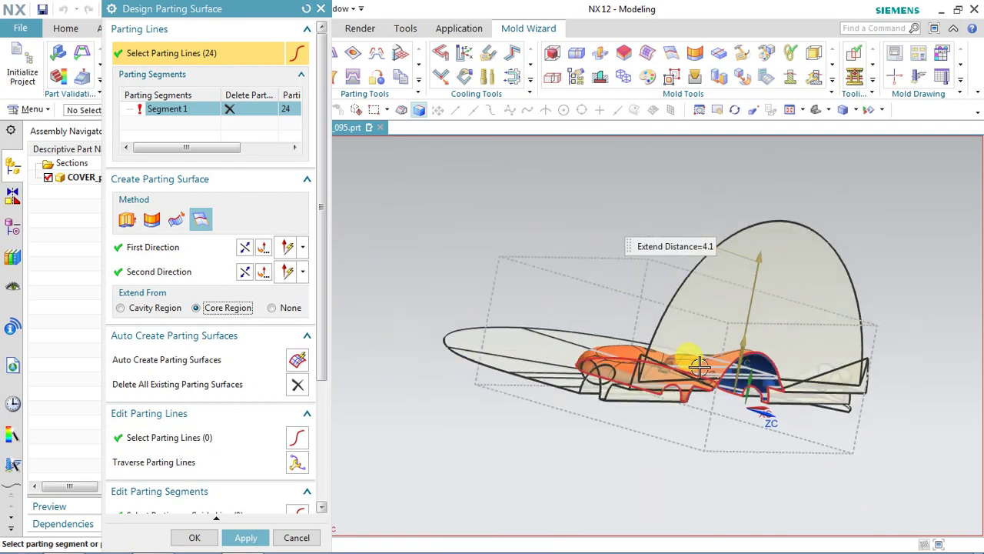
scroll(659, 418, "down", 3)
middle_click_drag(659, 417, 716, 399)
scroll(716, 399, "up", 6)
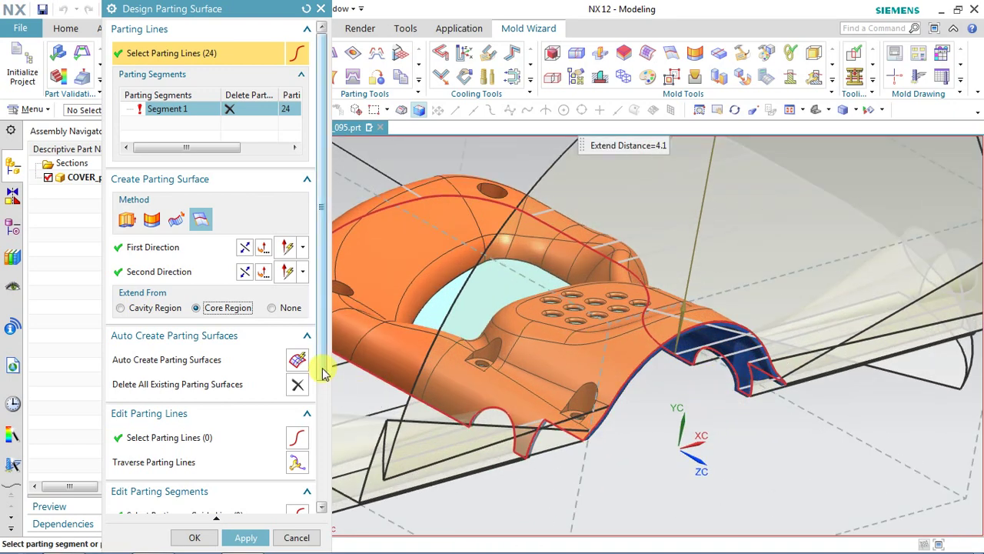
Edit the parting segments by adding guide lines at the round notch's outer corner and the adjoining tab's inner bottom corner
scroll(323, 373, "down", 3)
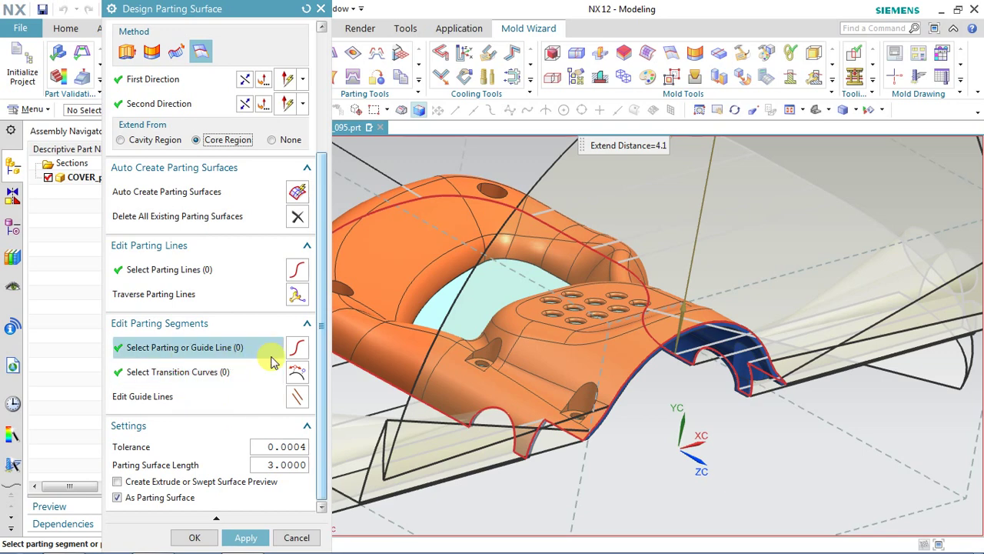
left_click(273, 360)
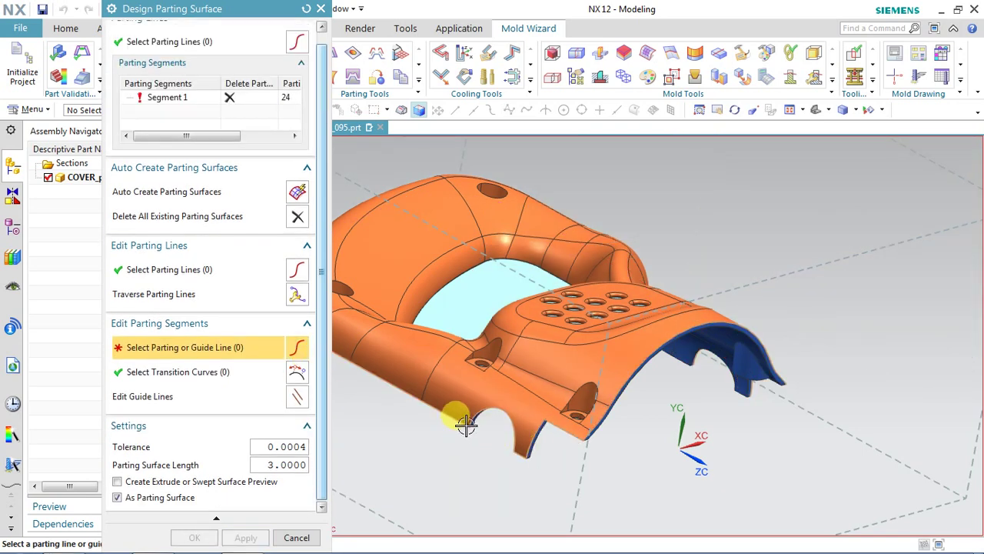
scroll(466, 424, "up", 5)
left_click(487, 408)
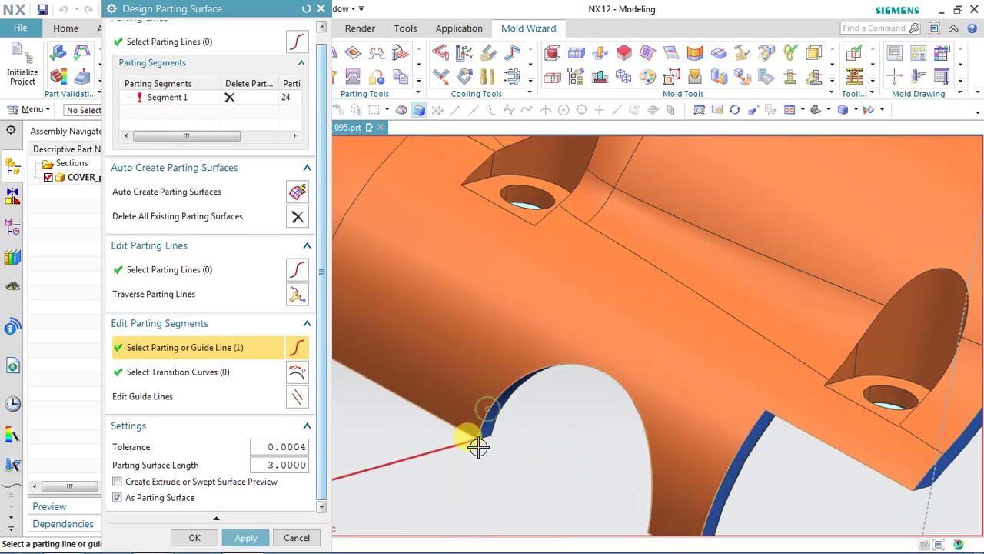
scroll(462, 450, "down", 4)
scroll(518, 470, "up", 4)
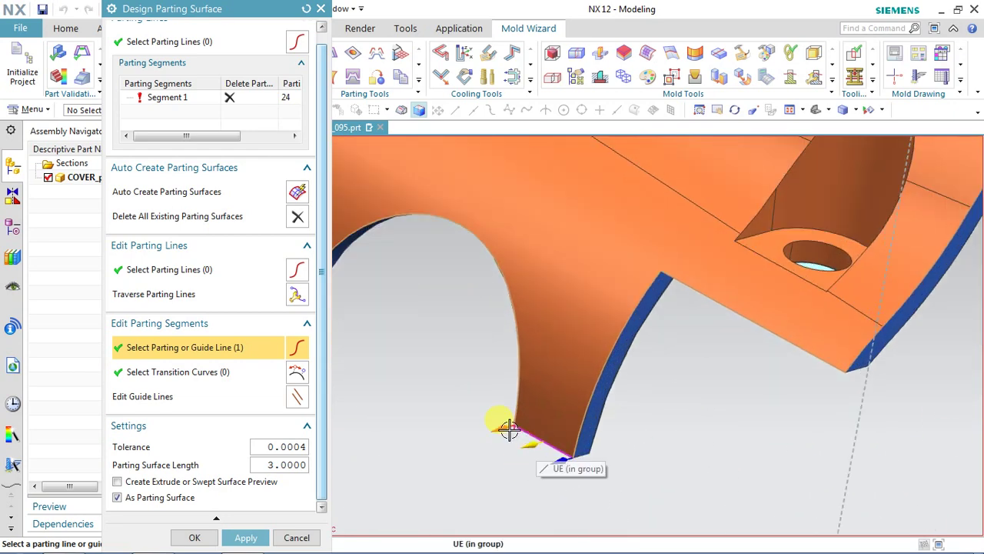
left_click(536, 436)
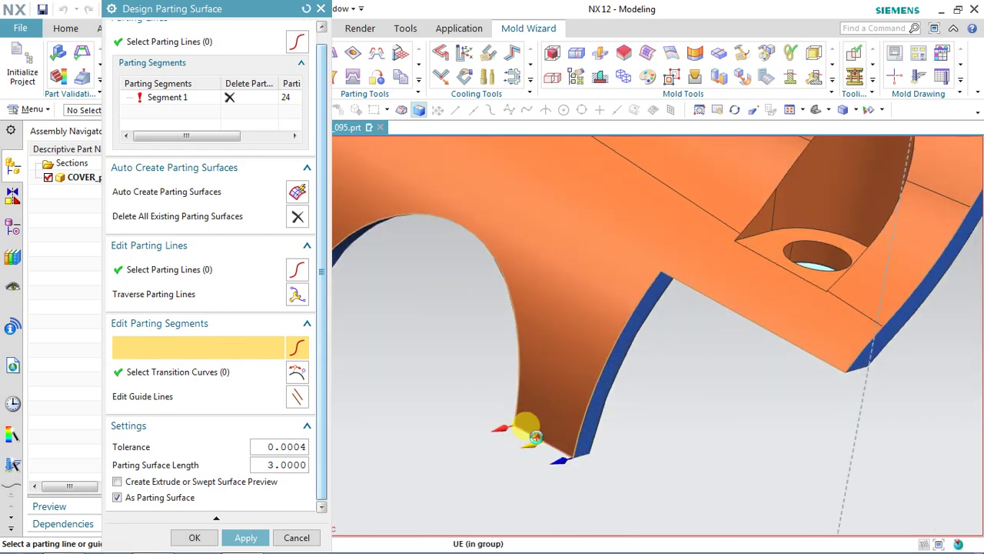
Add guide lines at the tab's other bottom corner and at the end corner of the adjacent screw-boss edge
scroll(461, 461, "down", 4)
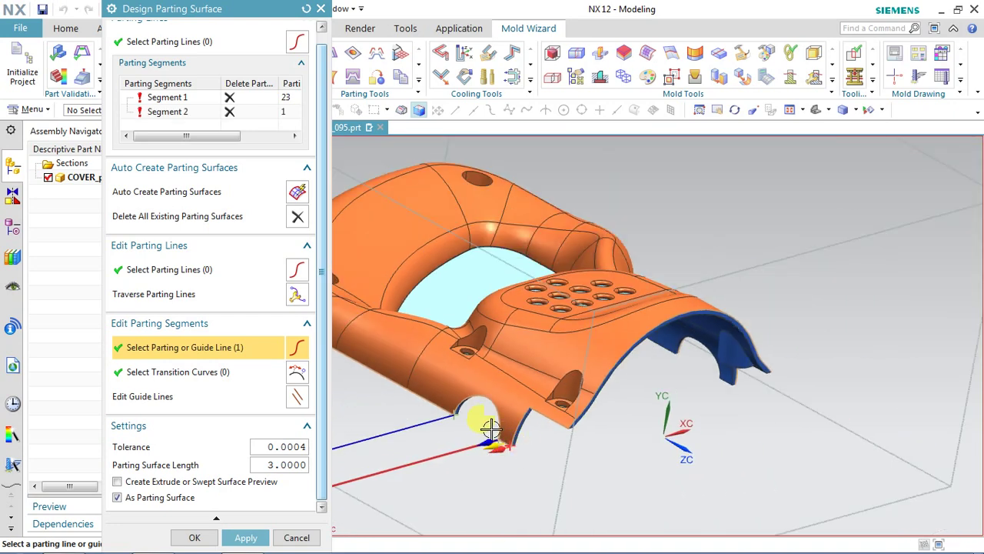
scroll(505, 462, "up", 4)
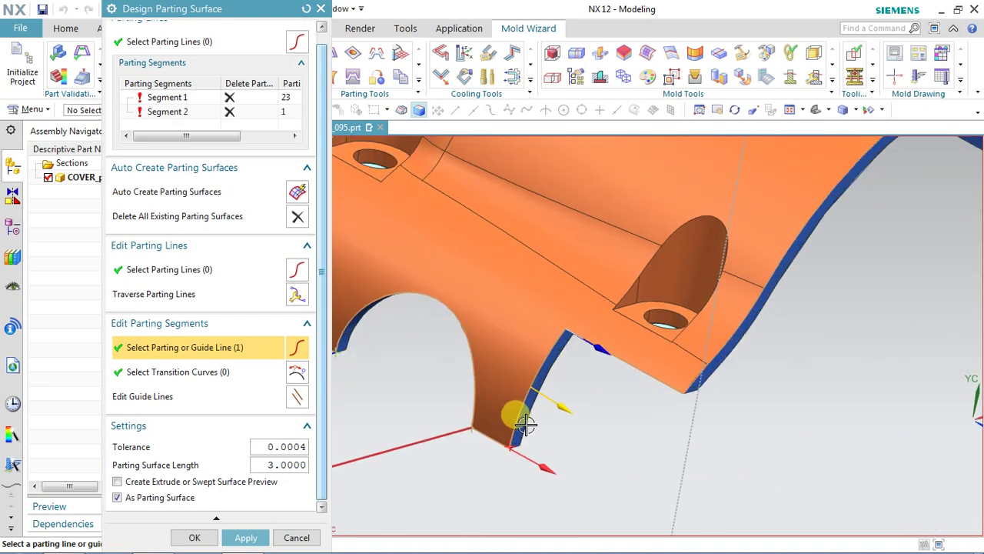
left_click(517, 421)
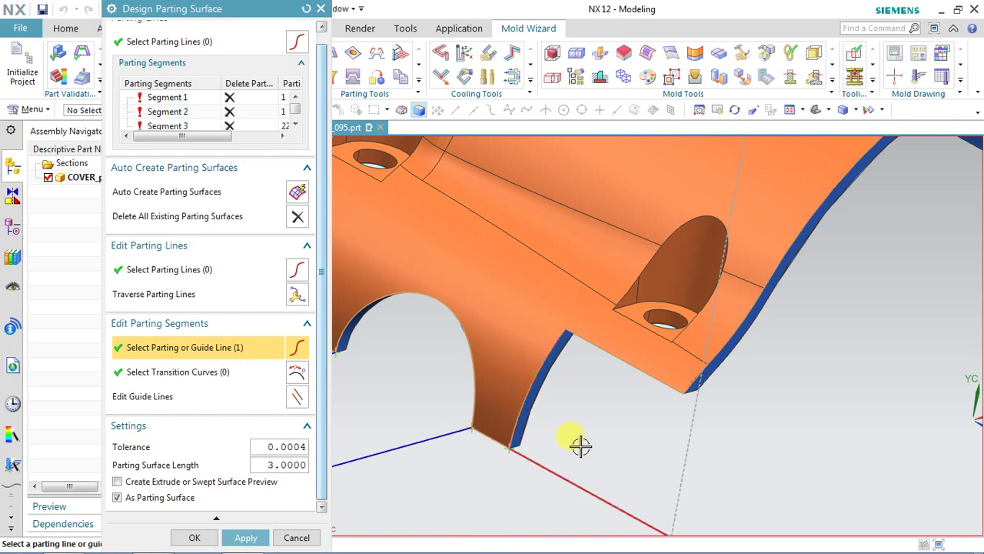
scroll(578, 434, "down", 5)
scroll(592, 429, "up", 5)
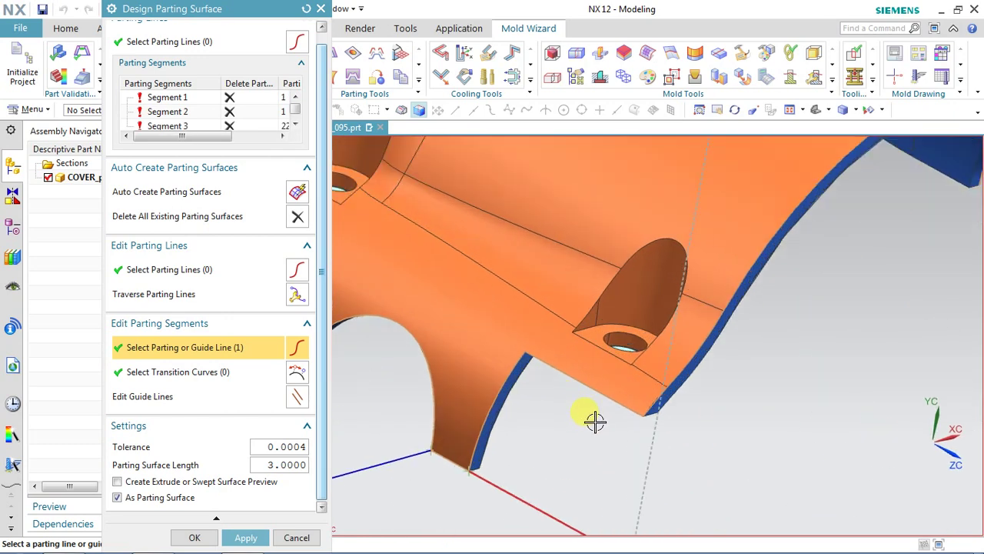
left_click(651, 405)
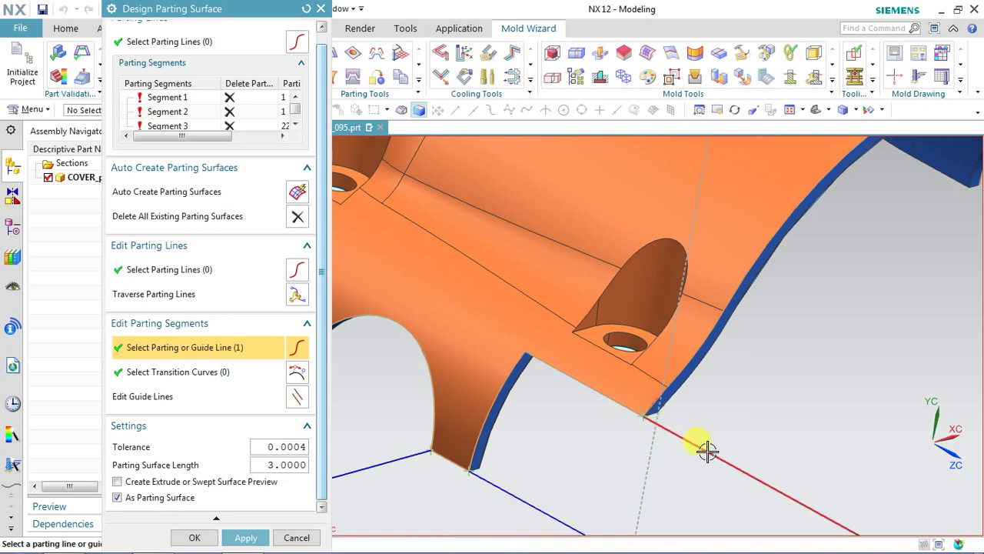
Add a guide line at the outer corner of the round notch on the cover's opposite side
scroll(700, 447, "down", 5)
mouse_move(724, 444)
middle_mouse_down()
mouse_move(738, 438)
mouse_move(726, 458)
middle_mouse_up()
scroll(730, 457, "up", 5)
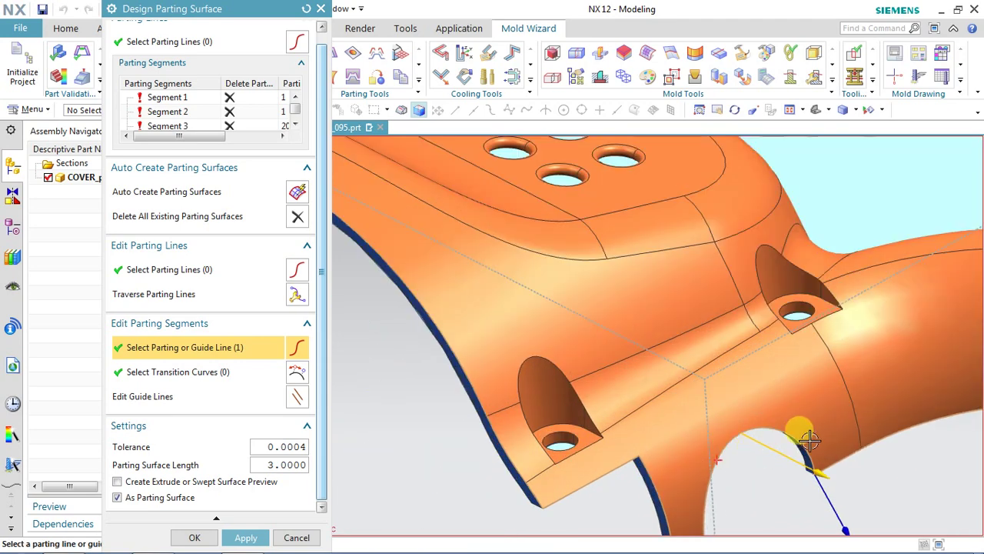
scroll(741, 430, "down", 5)
scroll(747, 499, "up", 6)
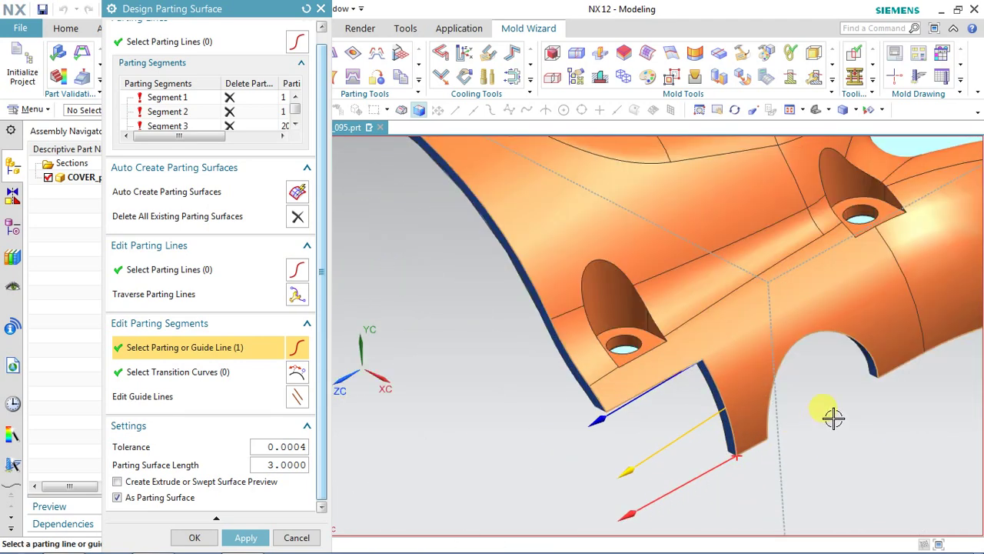
left_click(770, 385)
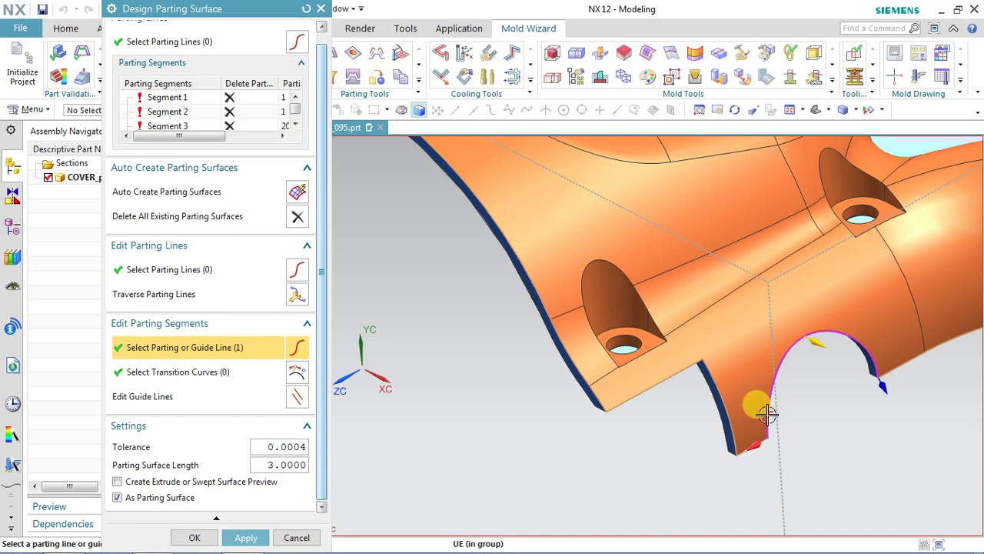
left_click(881, 361)
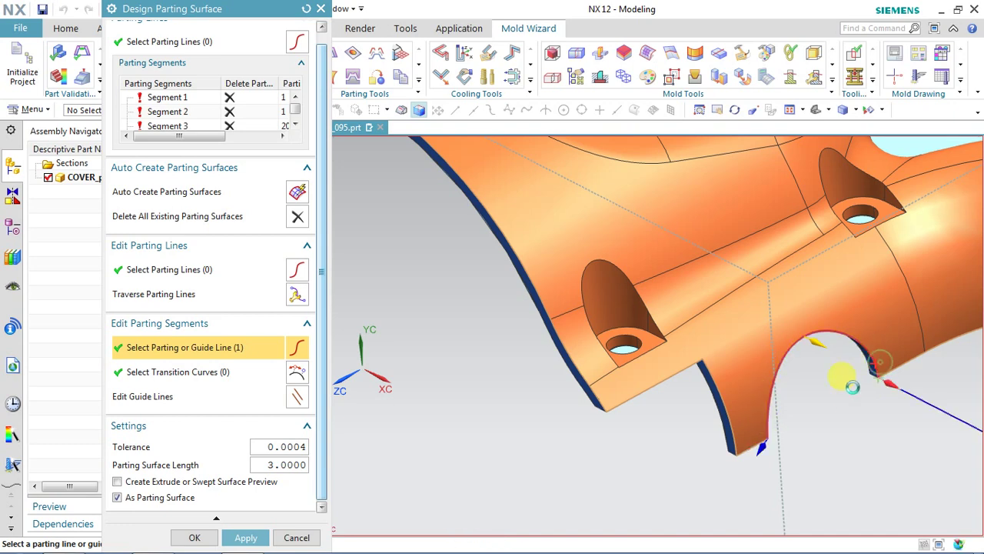
Add guide lines at the tab's two bottom corners and the adjacent screw-boss edge's end corner, and apply the parting segment divisions
scroll(767, 452, "up", 3)
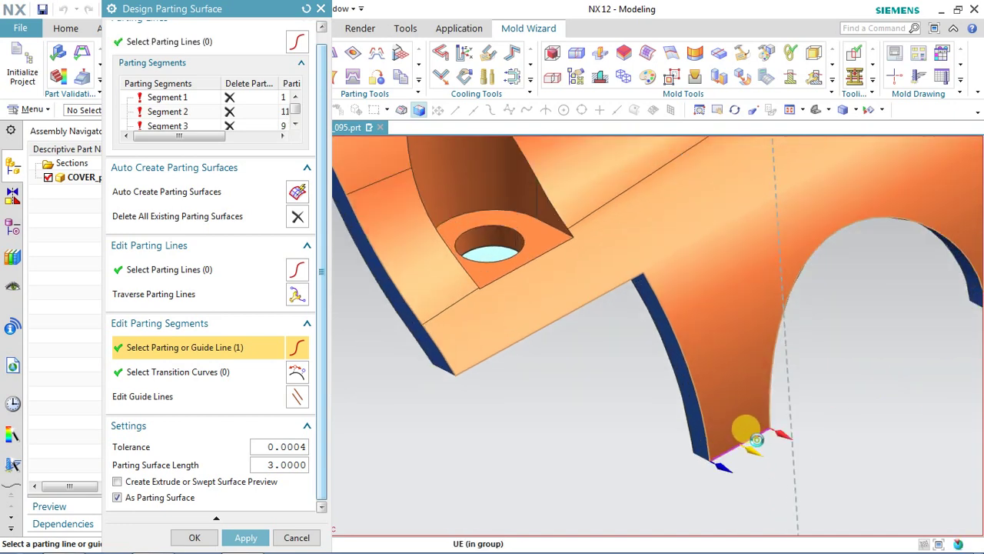
scroll(774, 416, "down", 3)
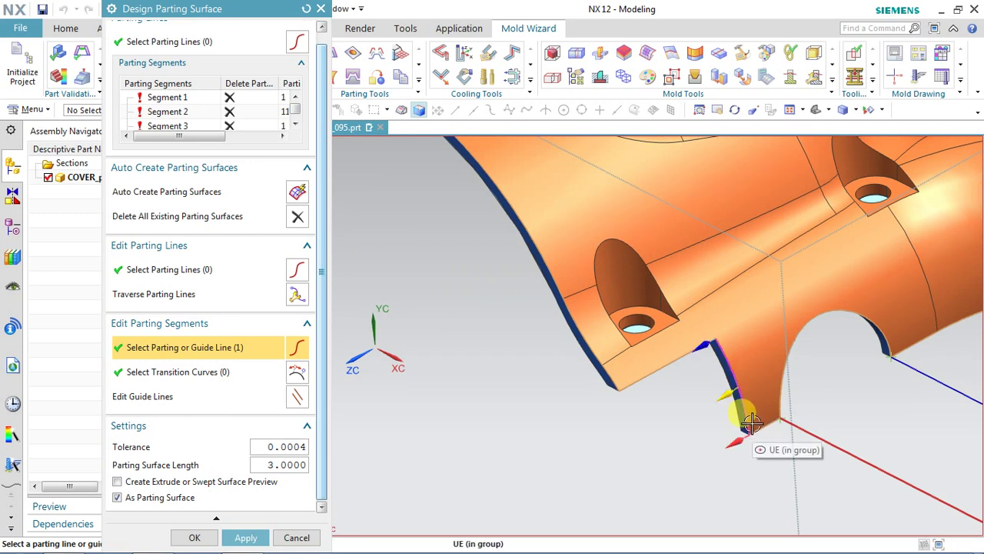
left_click(751, 423)
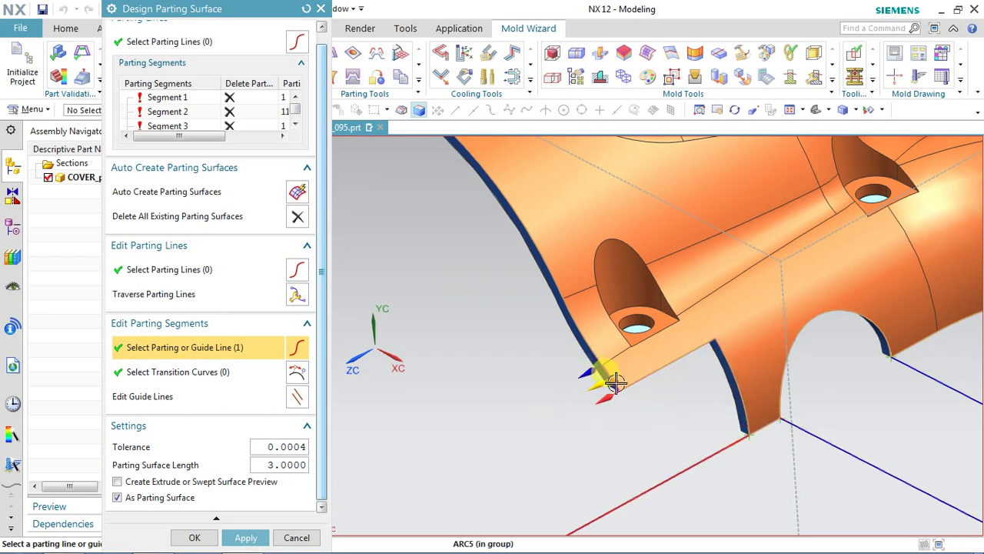
scroll(664, 417, "down", 5)
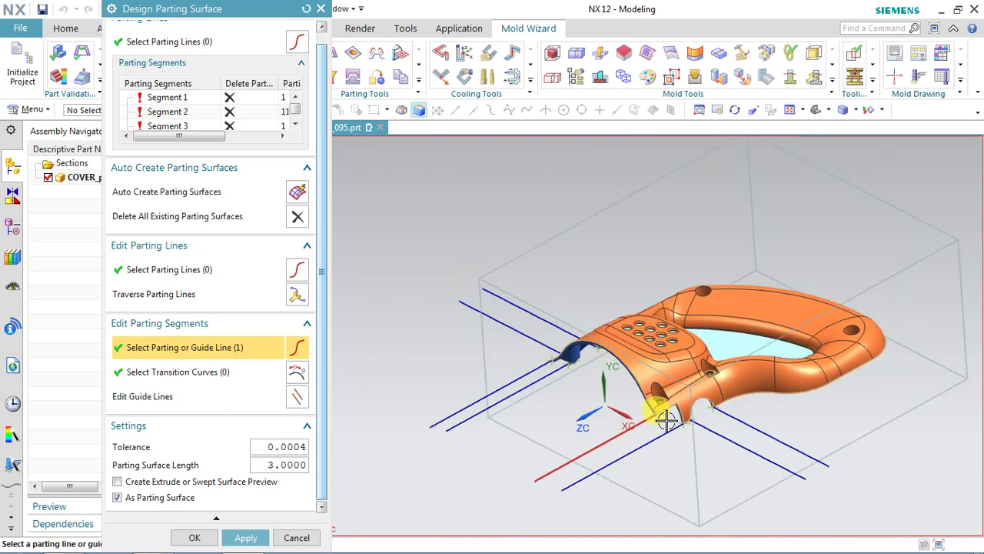
middle_click_drag(664, 413, 652, 432)
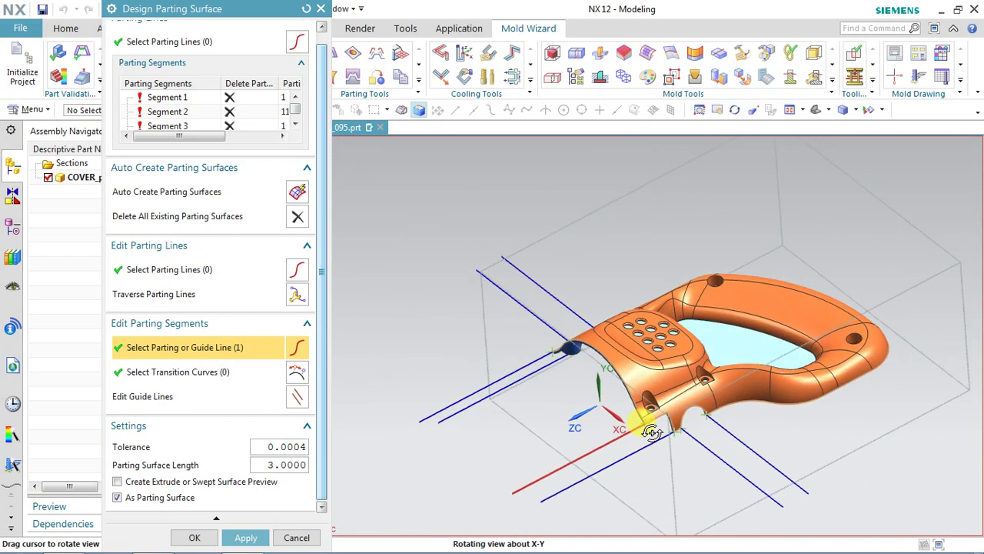
left_click(239, 536)
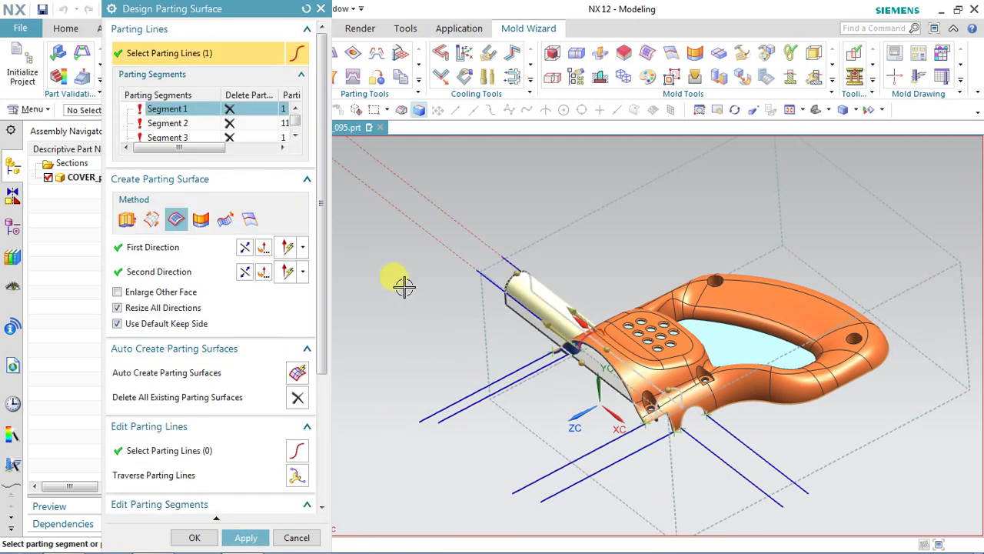
Create the parting surface for Segment 1 at the round notch with the enlarged surface method, resizing all directions
left_click(294, 137)
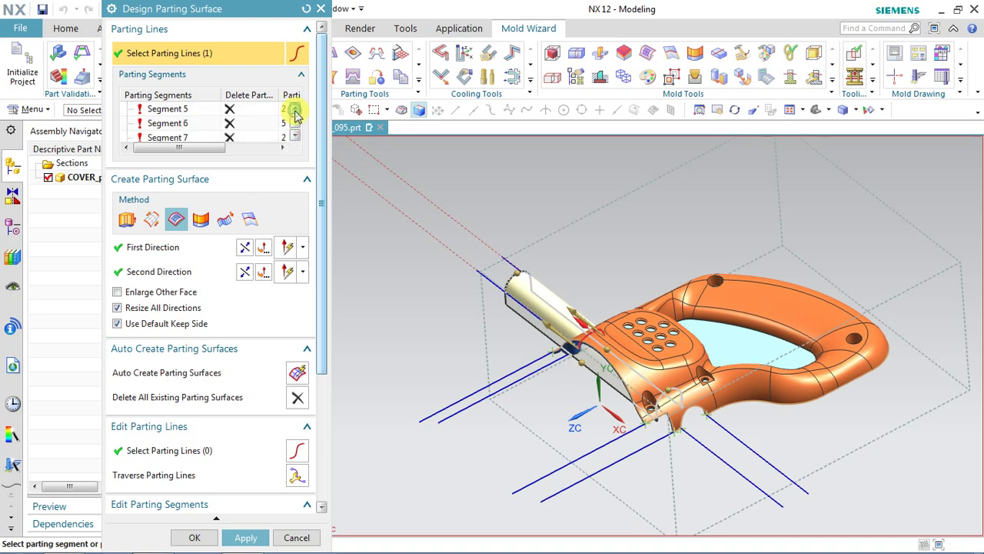
scroll(296, 114, "up", 2)
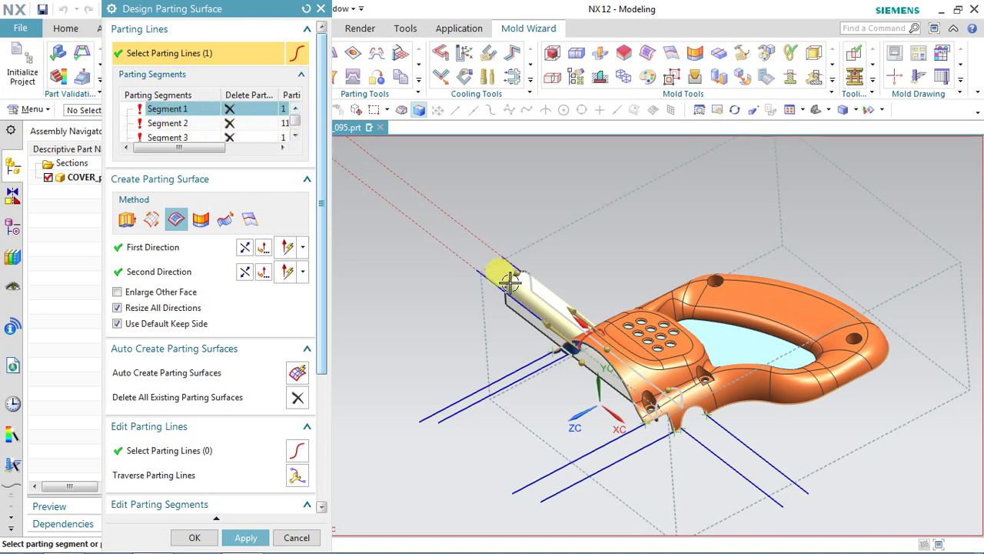
left_click(246, 537)
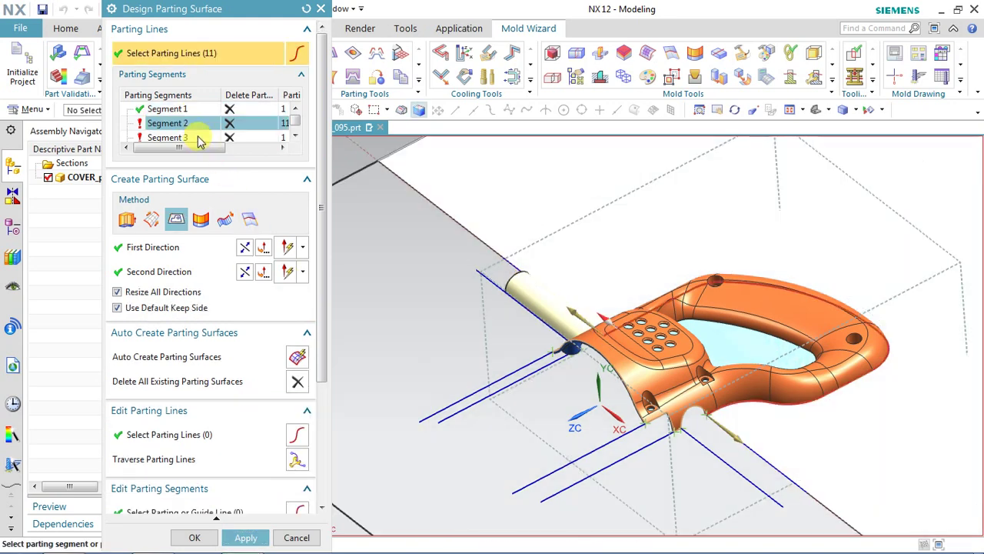
Shrink the bounded plane for Segment 2 around the handle to about 7% U Start and create it
scroll(846, 384, "down", 4)
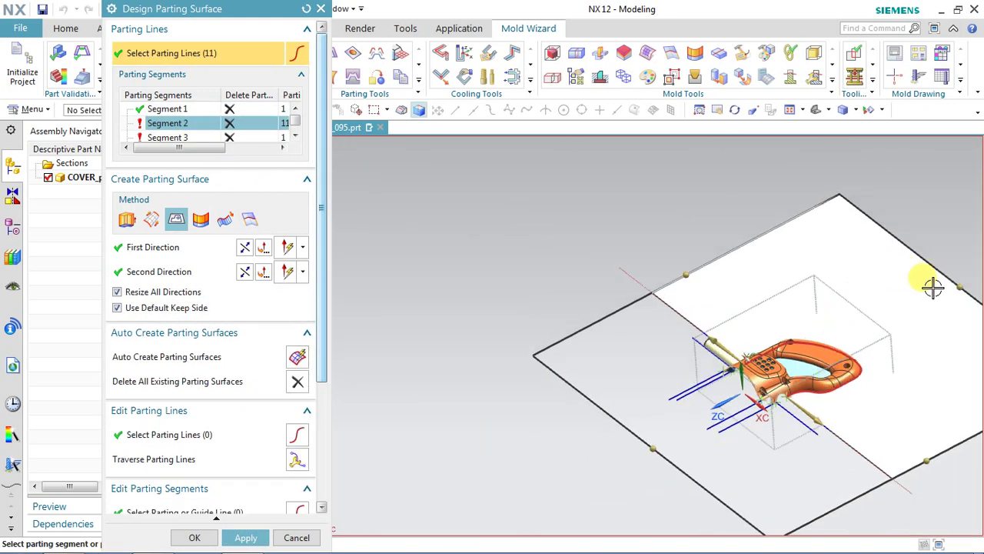
left_click_drag(953, 283, 905, 300)
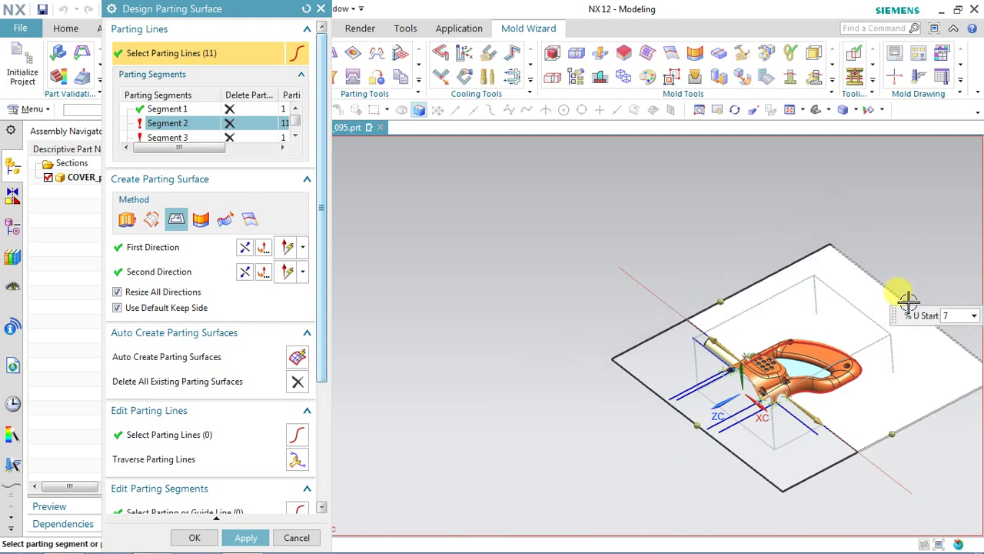
left_click(257, 537)
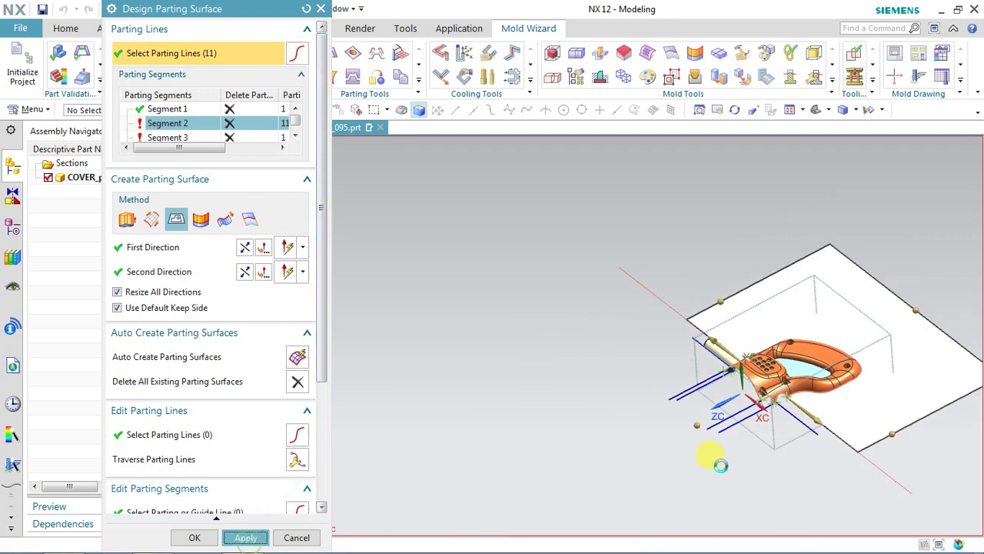
Create an enlarged surface for Segment 3 at the opposite round notch and a bounded plane for Segment 4 at the adjoining tab
scroll(914, 444, "up", 6)
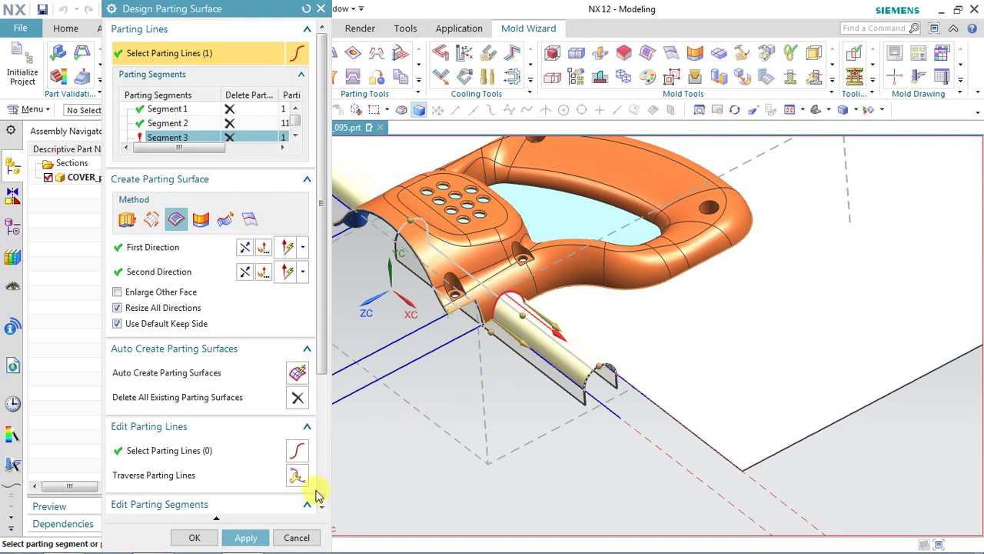
left_click(258, 537)
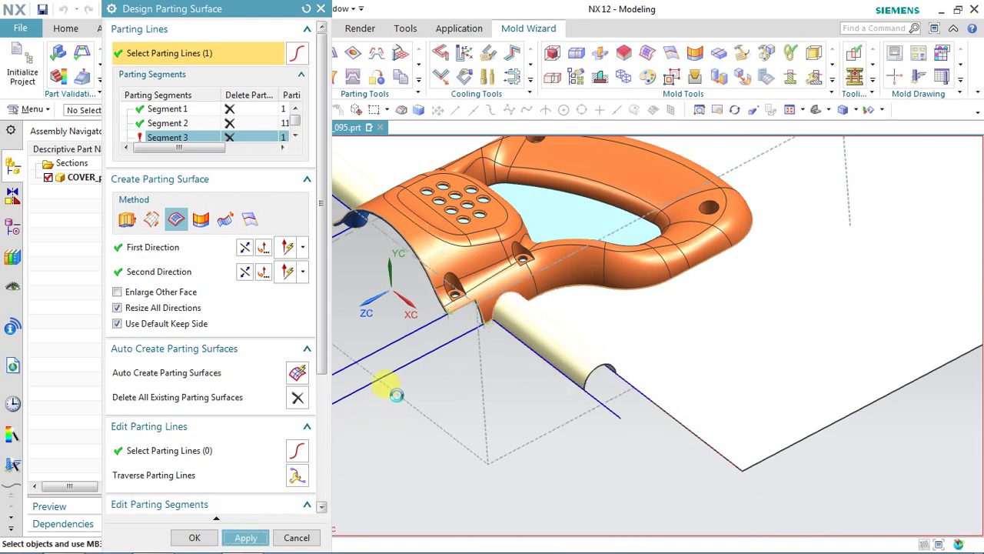
scroll(565, 378, "down", 2)
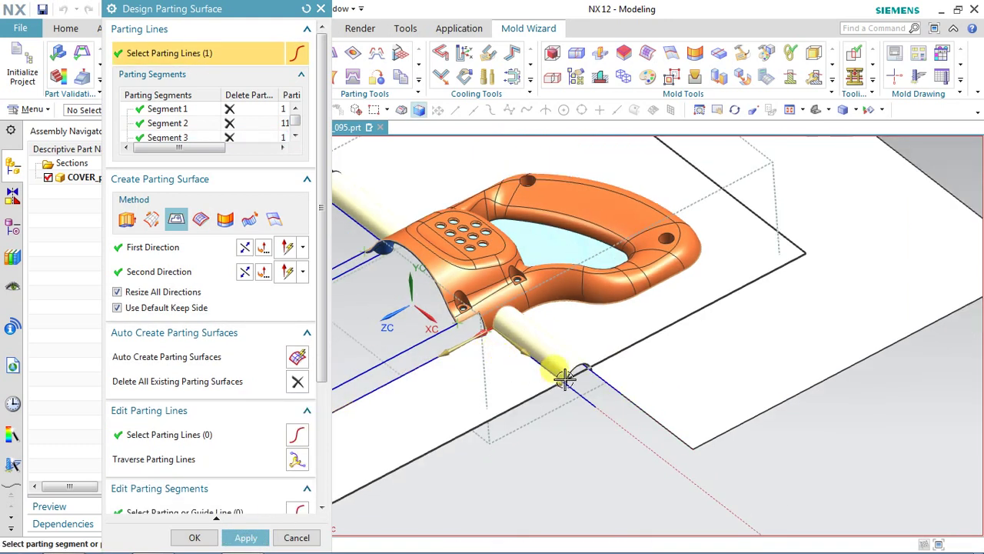
middle_click_drag(565, 445, 567, 460)
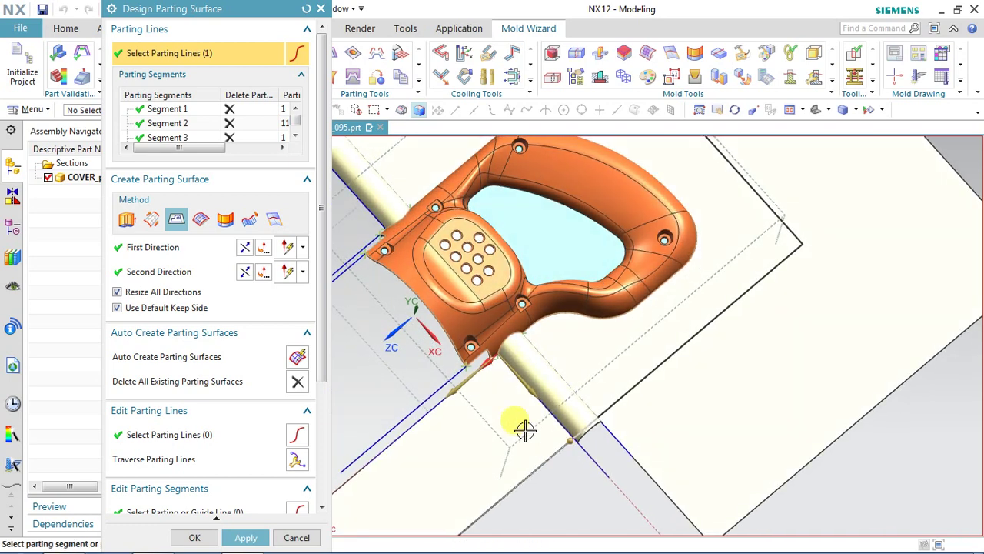
left_click(246, 537)
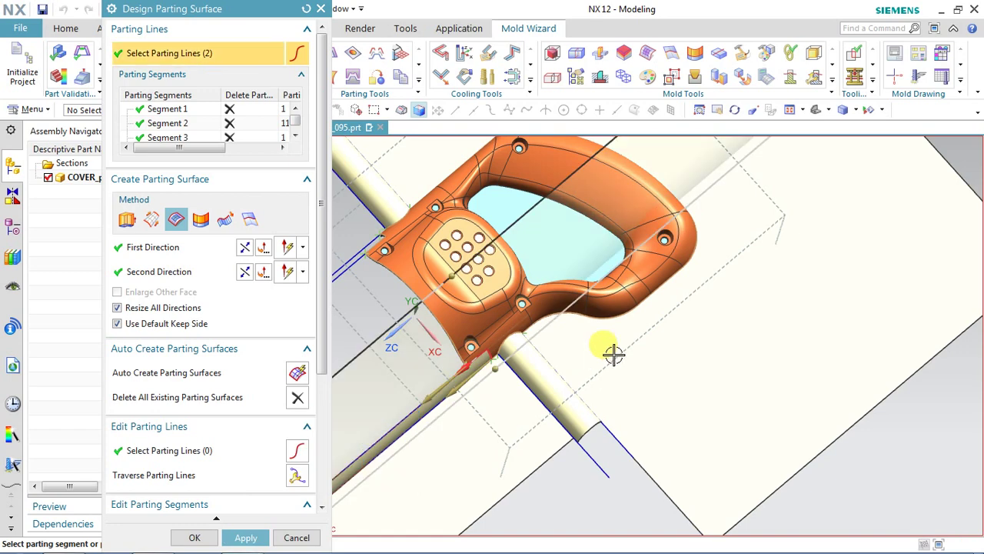
Shorten the enlarged surface along the tab's curved edge to 300% V Start and create it for this segment
scroll(653, 348, "down", 2)
middle_click_drag(652, 348, 507, 392)
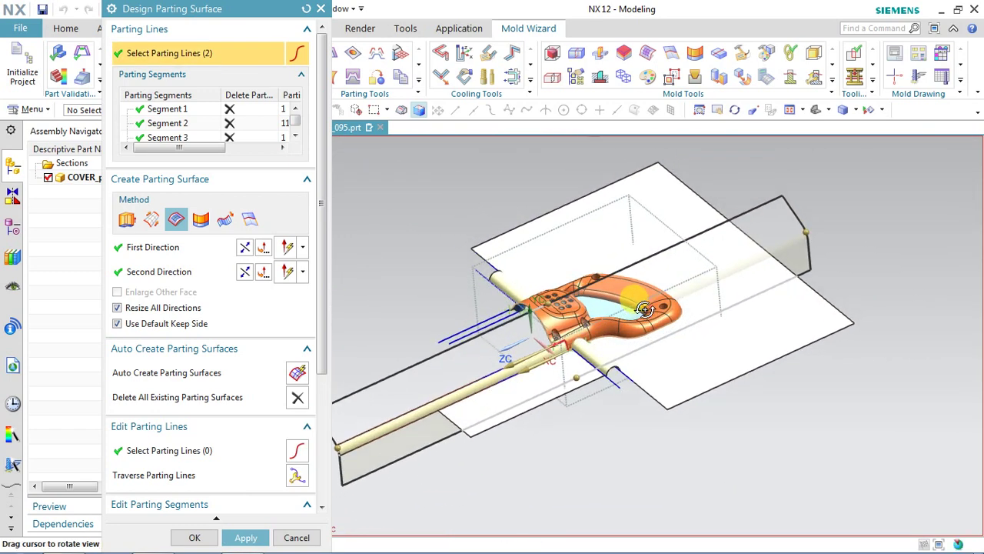
scroll(507, 394, "down", 2)
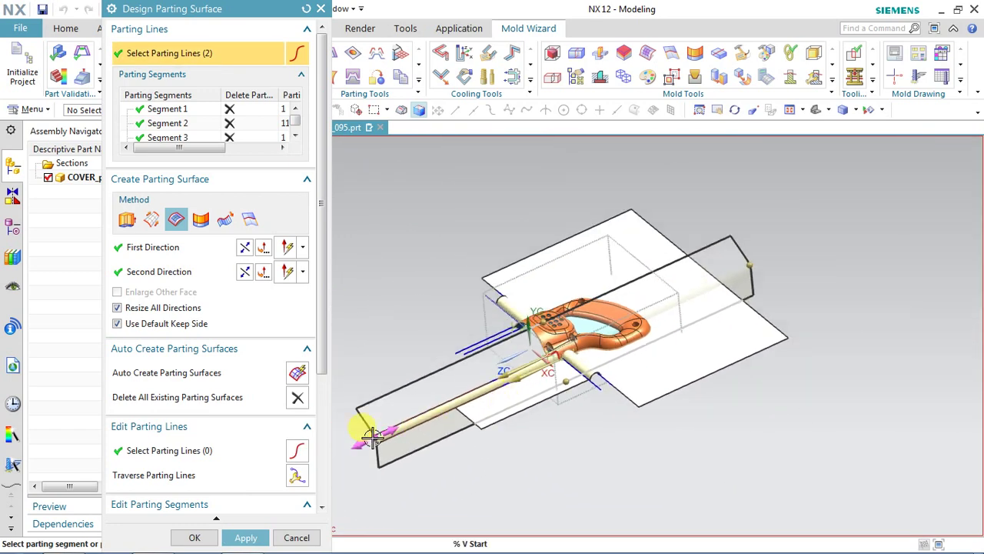
left_click_drag(372, 436, 462, 395)
scroll(471, 282, "up", 5)
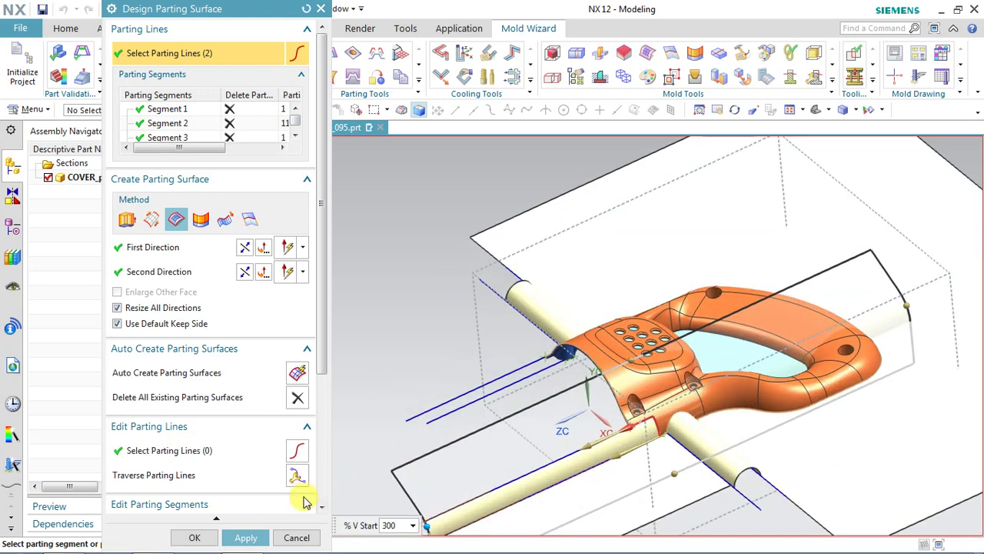
left_click(258, 540)
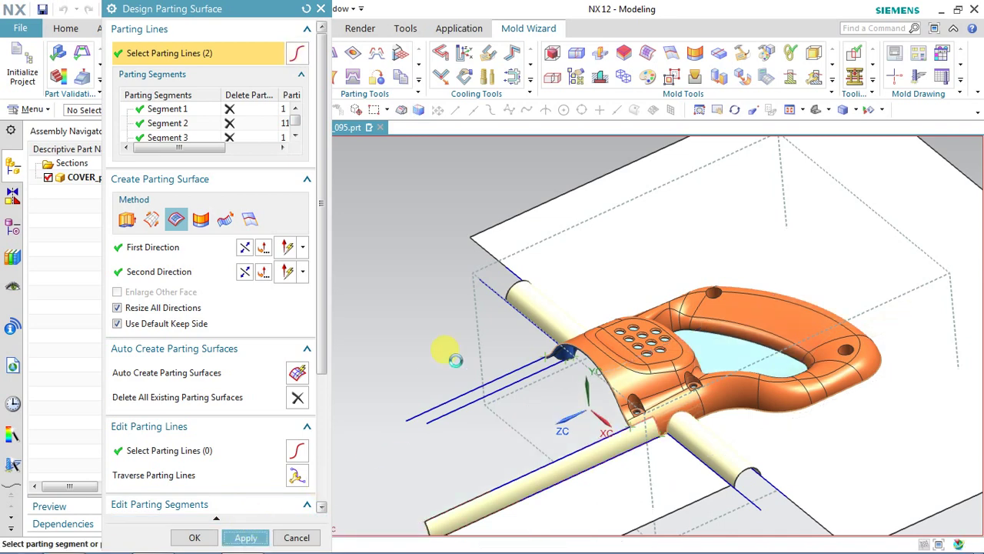
Compare Extend Sheet and Ribbon Surface for the open arched end, then create its surface with the two-direction extension method and Extend From None
left_click(455, 360)
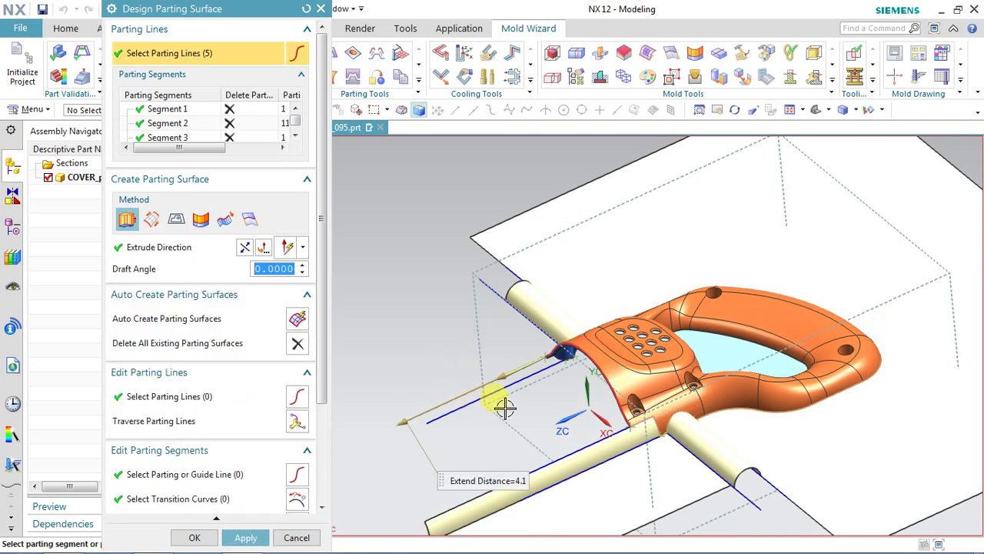
scroll(504, 408, "down", 2)
scroll(508, 404, "up", 2)
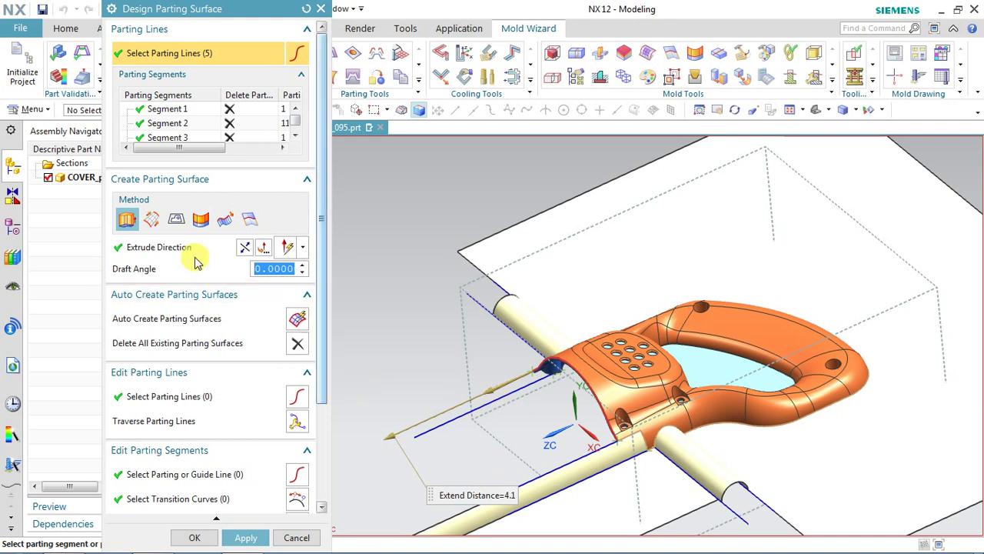
left_click(201, 221)
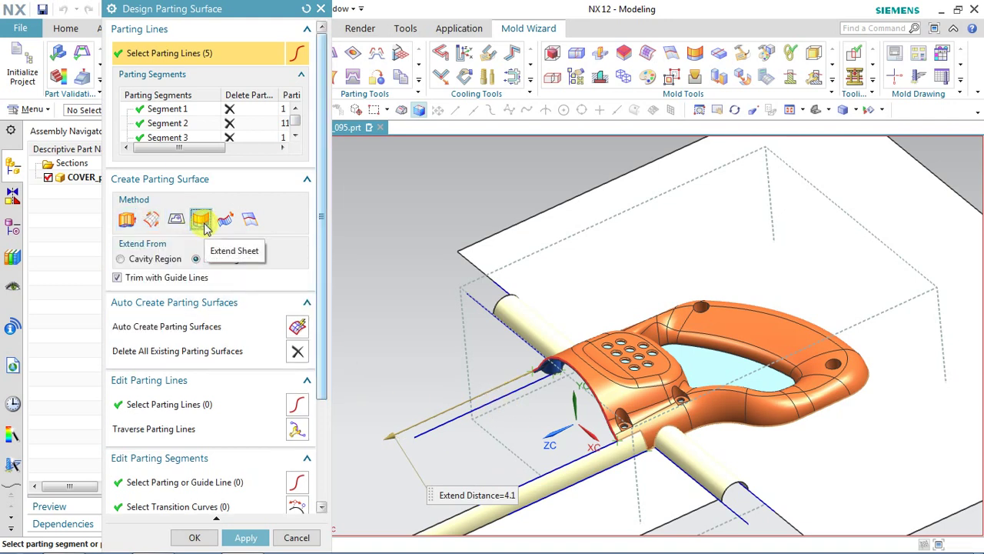
left_click(227, 221)
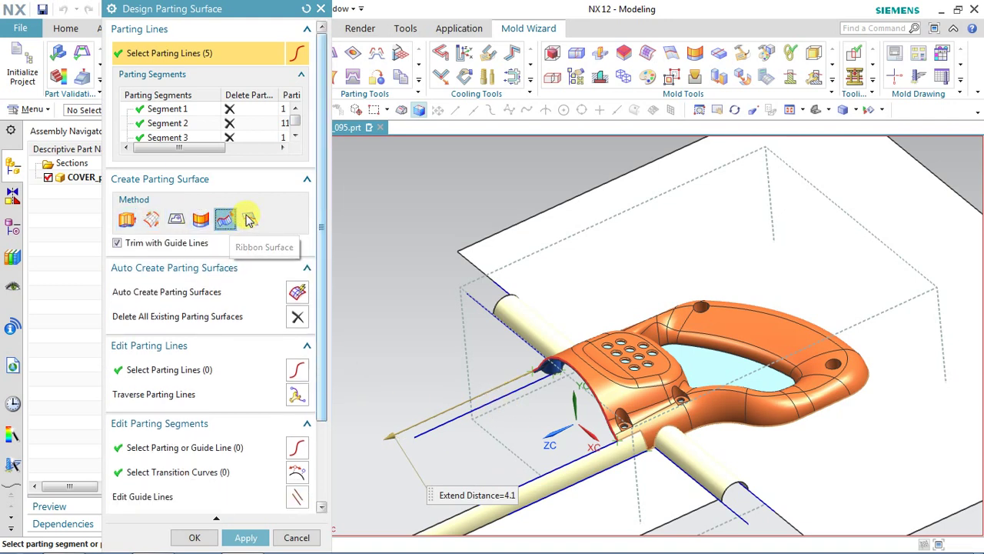
left_click(249, 221)
scroll(529, 415, "down", 1)
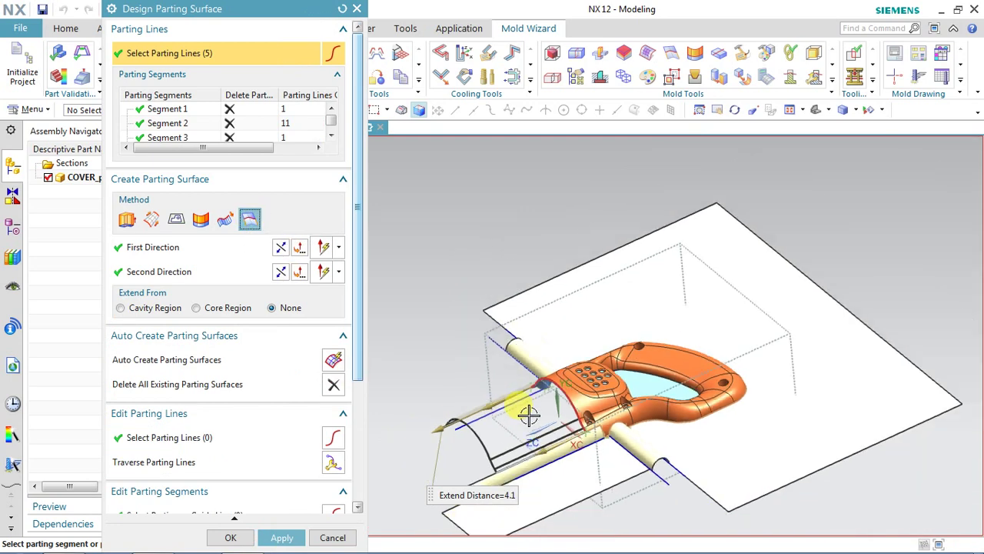
mouse_move(440, 463)
middle_mouse_down()
mouse_move(438, 474)
mouse_move(436, 463)
middle_mouse_up()
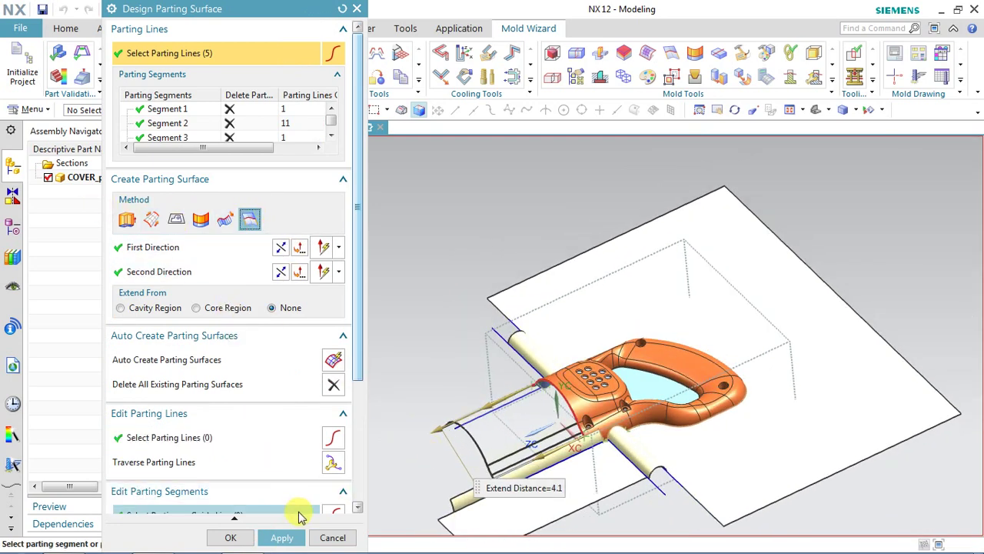
left_click(281, 538)
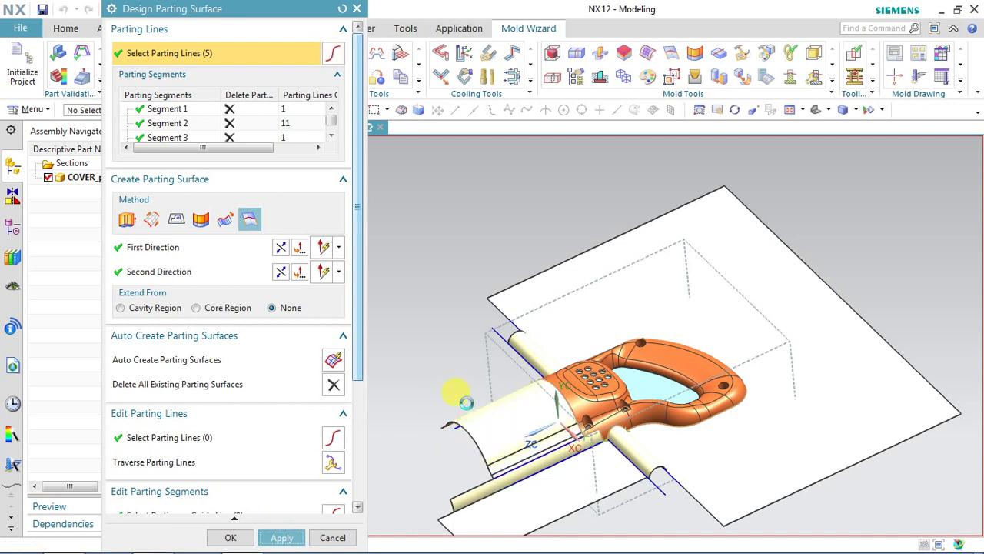
Shorten and create the enlarged surface at the other tab's curved edge, create the last segment's bounded plane, and close Design Parting Surface
middle_click_drag(464, 375, 564, 353)
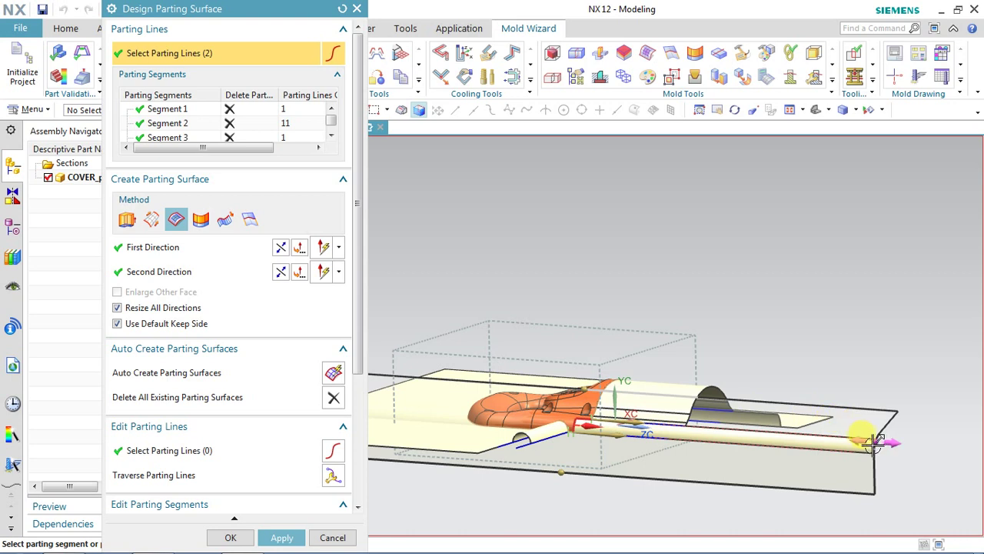
left_click_drag(834, 446, 694, 448)
left_click(283, 537)
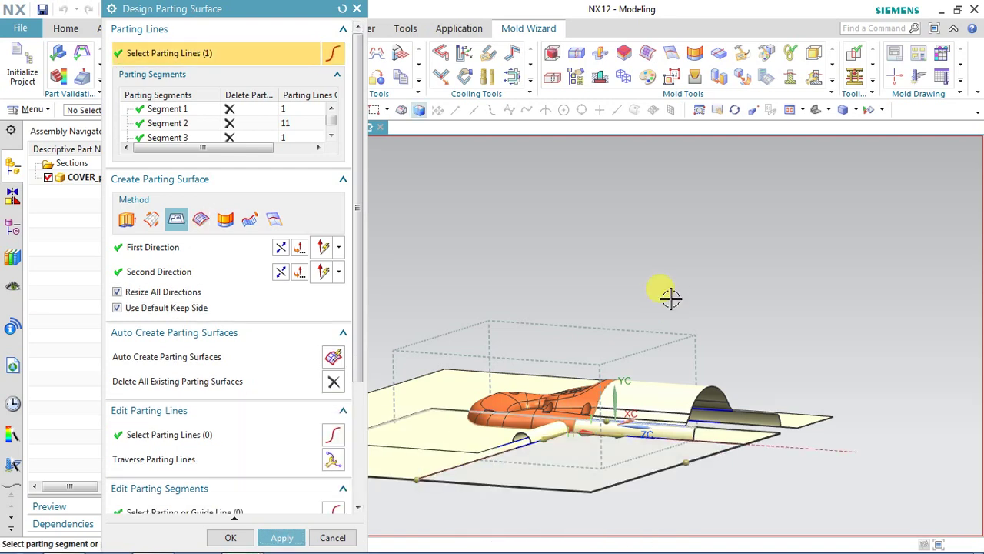
left_click(278, 538)
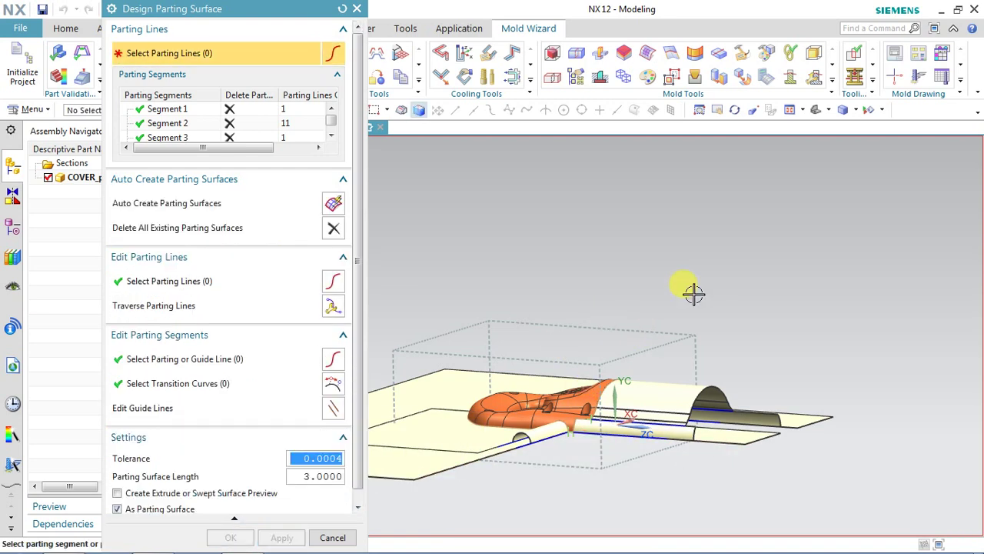
middle_click_drag(684, 284, 500, 444)
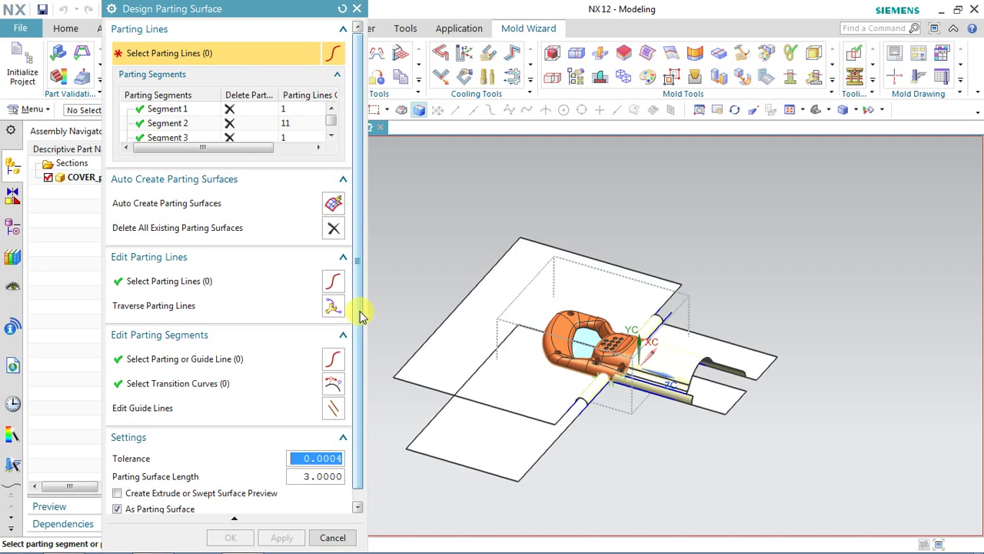
left_click(525, 475)
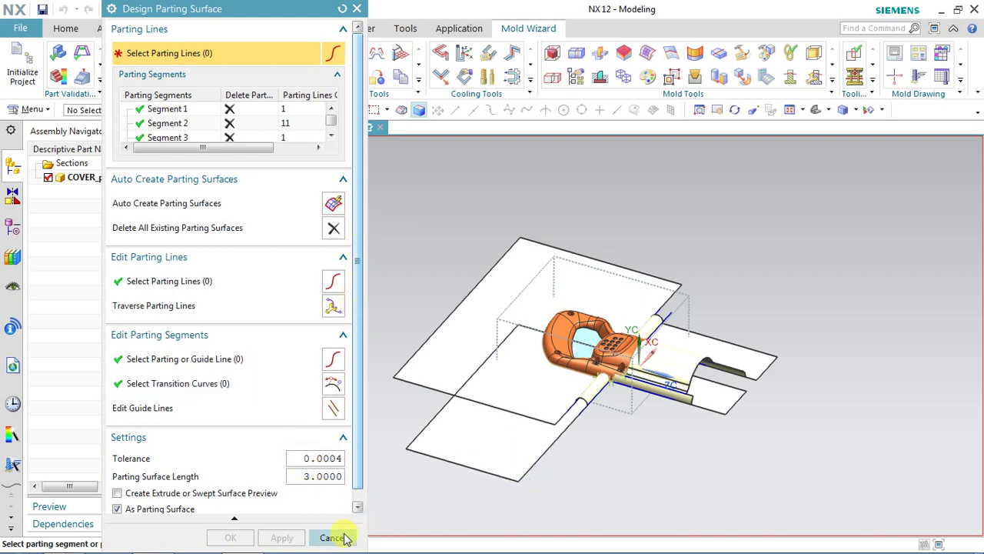
left_click(343, 532)
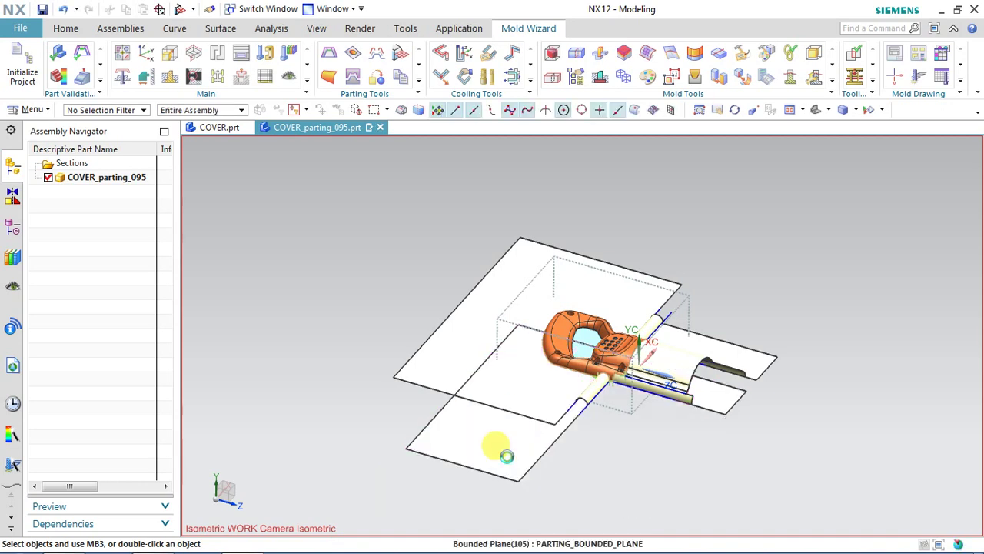
Delete the bounded plane sheet beside the round tab and accept its effect on dependent features
left_click(505, 454)
left_click(647, 432)
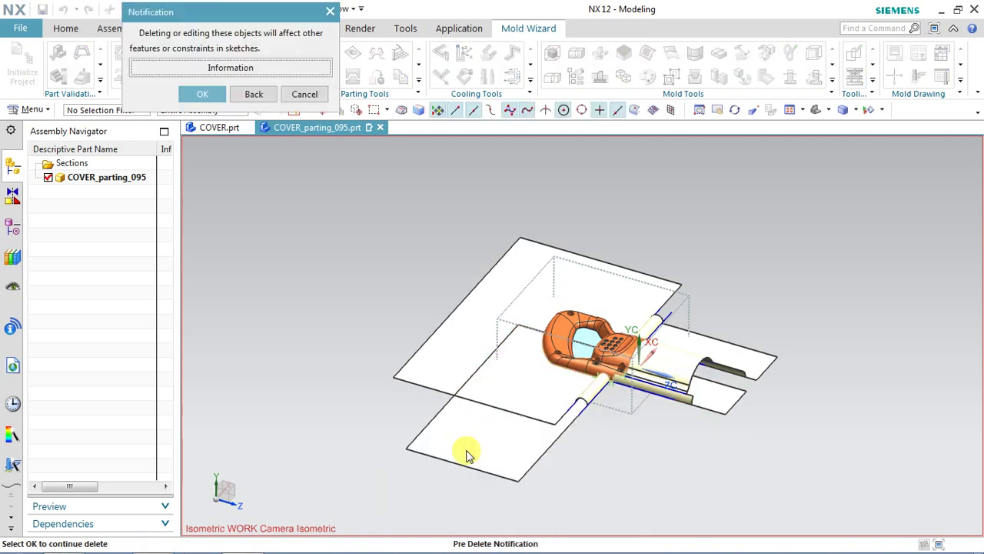
left_click(216, 93)
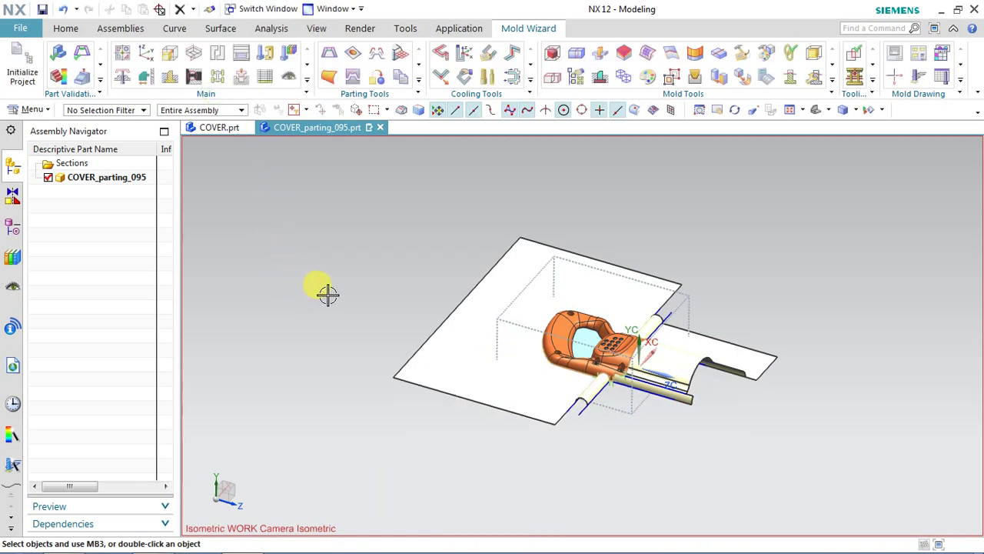
Reopen Design Parting Surface, delete Segment 1's existing surface and recreate it as an enlarged surface
left_click(400, 55)
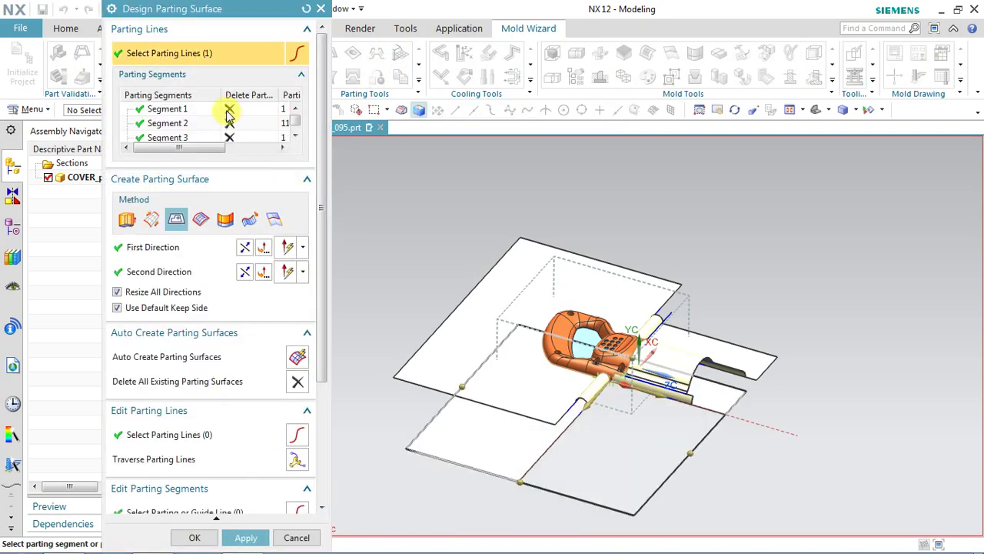
left_click(250, 109)
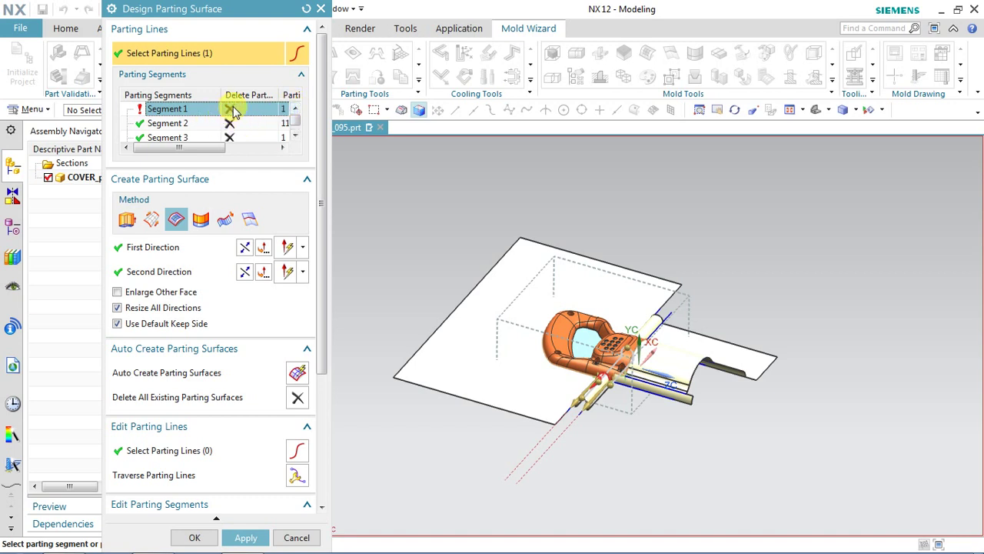
left_click(246, 537)
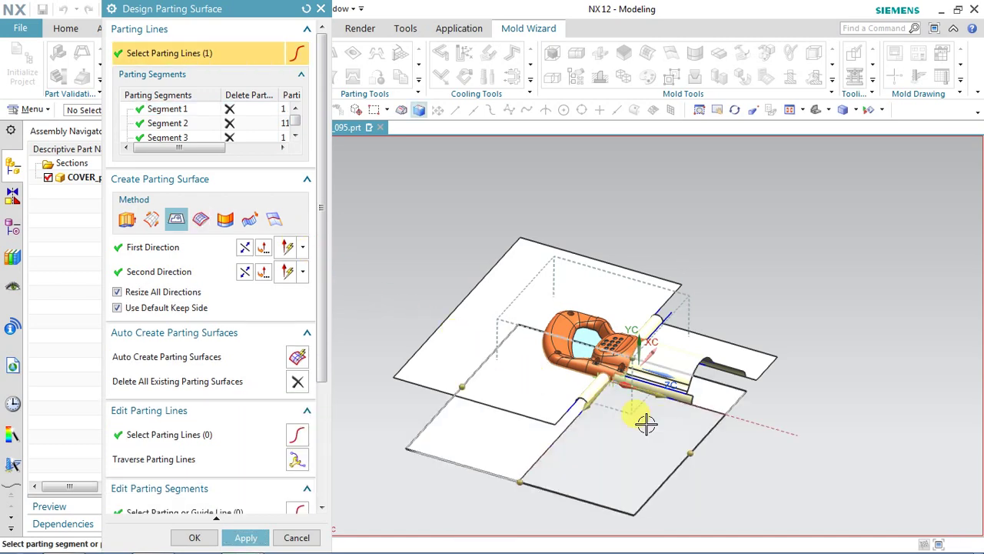
Create the segment between the round tab and the arched end as a Guided Extension with Extend From None and distance 4.7, closing Design Parting Surface
scroll(585, 455, "up", 3)
scroll(593, 417, "down", 2)
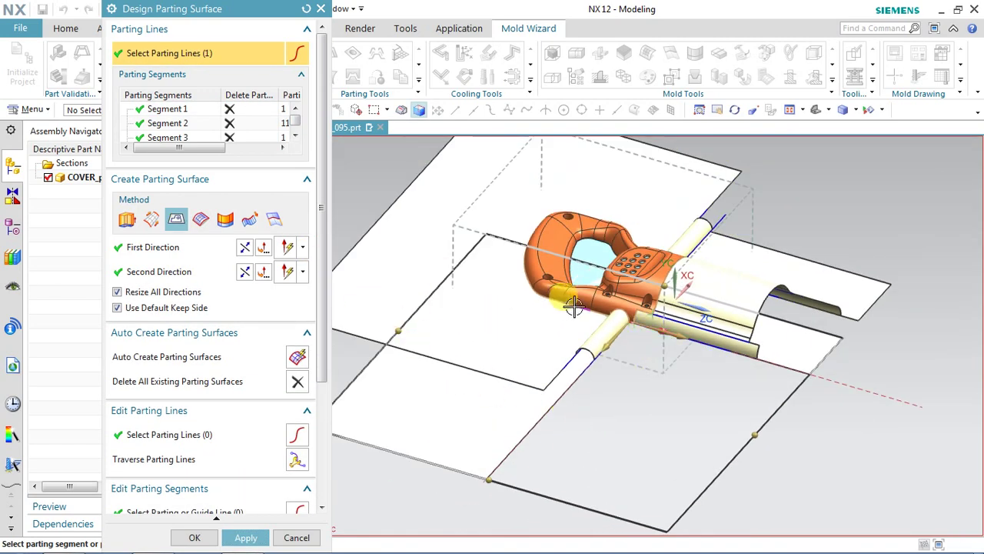
scroll(569, 301, "up", 5)
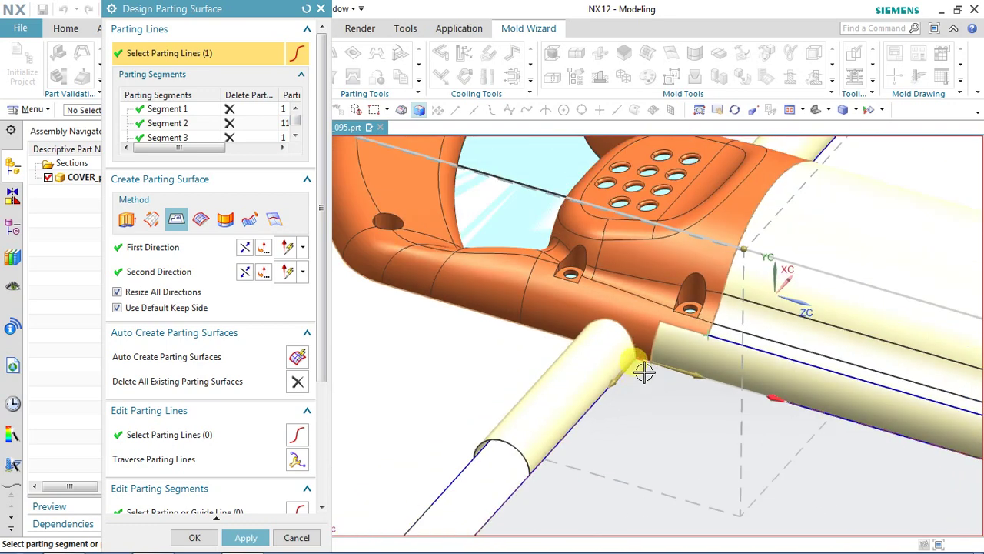
scroll(645, 372, "up", 2)
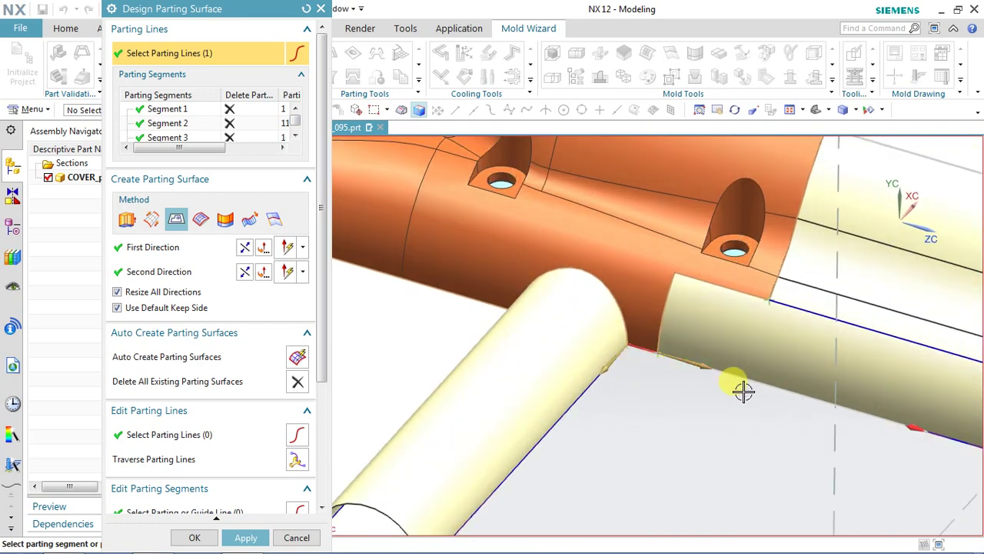
scroll(744, 391, "down", 4)
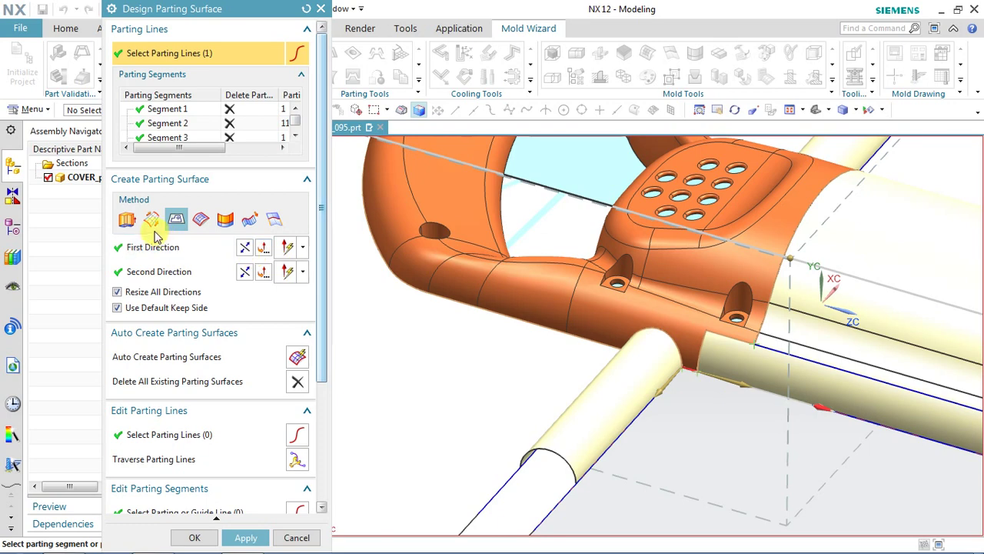
left_click(273, 221)
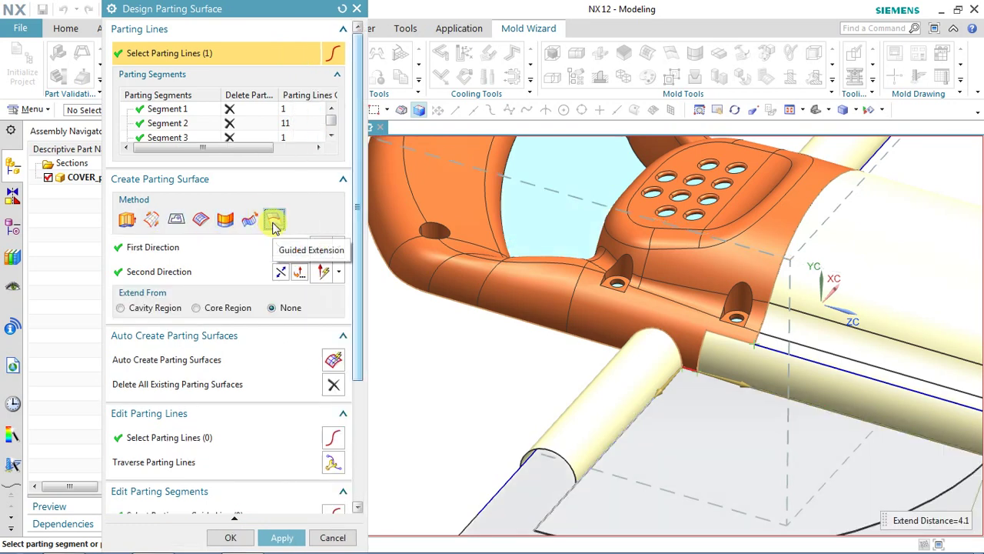
scroll(692, 361, "down", 4)
scroll(705, 367, "up", 2)
mouse_move(725, 387)
middle_mouse_down()
mouse_move(725, 406)
mouse_move(725, 387)
mouse_move(738, 384)
middle_mouse_up()
left_click_drag(947, 376, 959, 377)
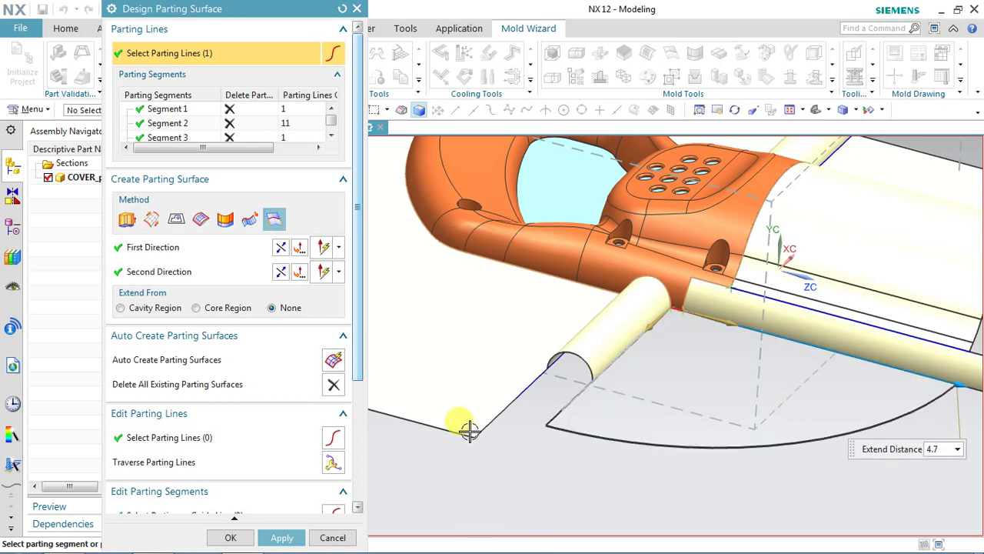
left_click(265, 536)
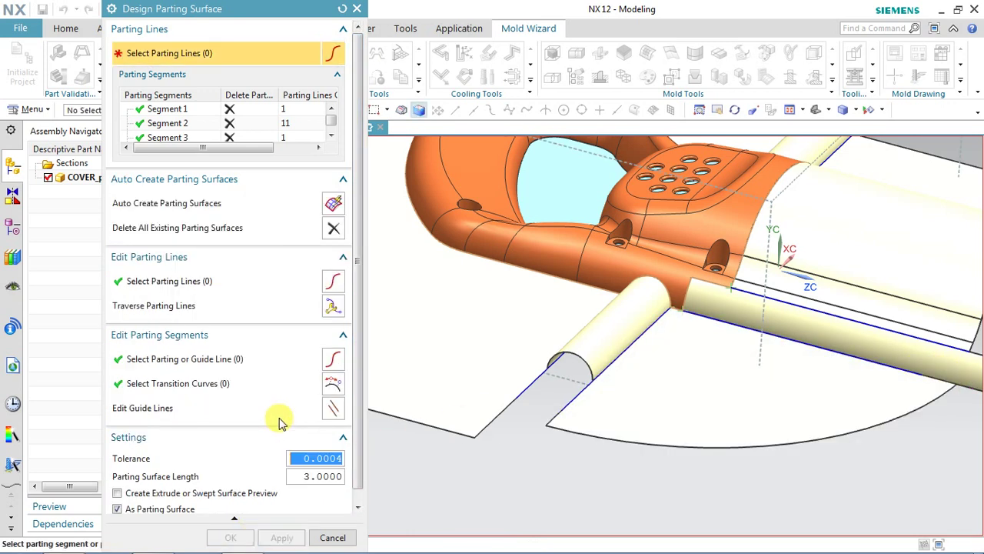
left_click(332, 538)
Create the cavity from the Cavity region with Define Cavity and Core and accept the parting result
middle_click_drag(429, 387, 407, 308)
scroll(488, 248, "up", 3)
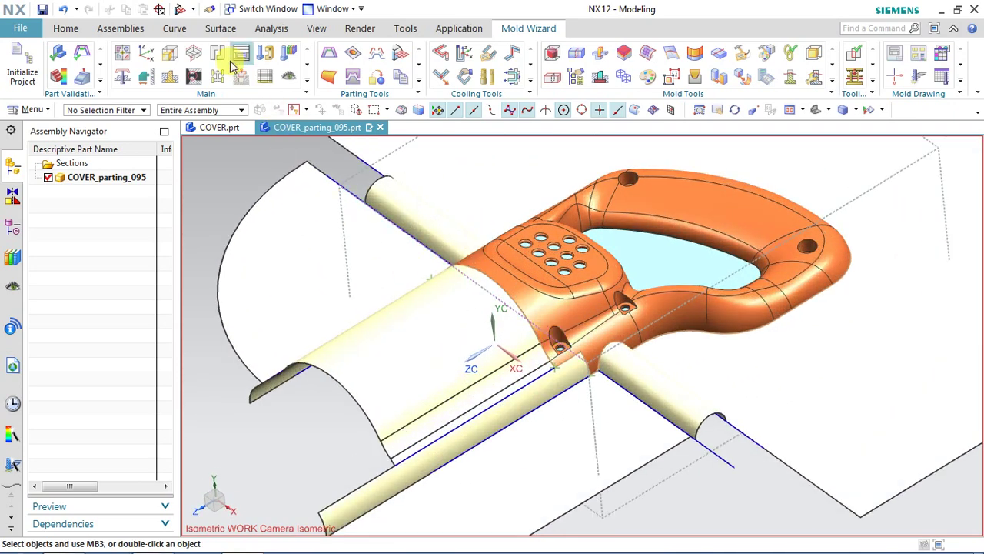
scroll(667, 389, "down", 5)
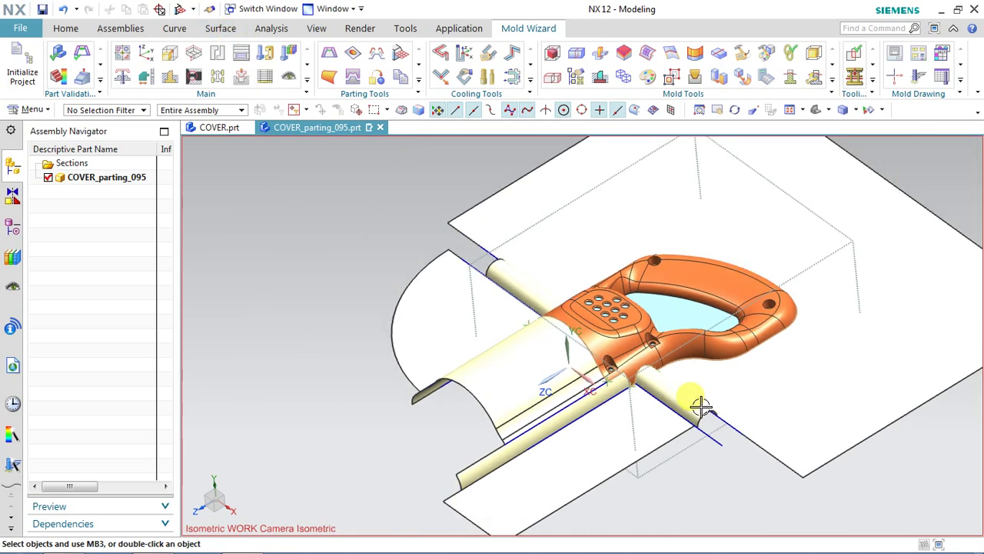
mouse_move(690, 402)
middle_mouse_down()
mouse_move(695, 374)
mouse_move(696, 396)
middle_mouse_up()
scroll(738, 277, "up", 5)
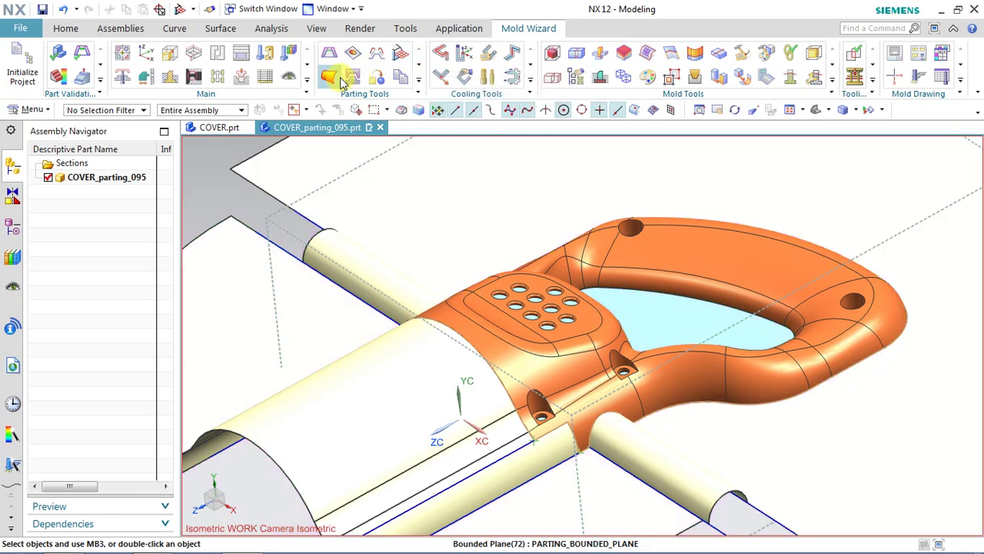
left_click(354, 78)
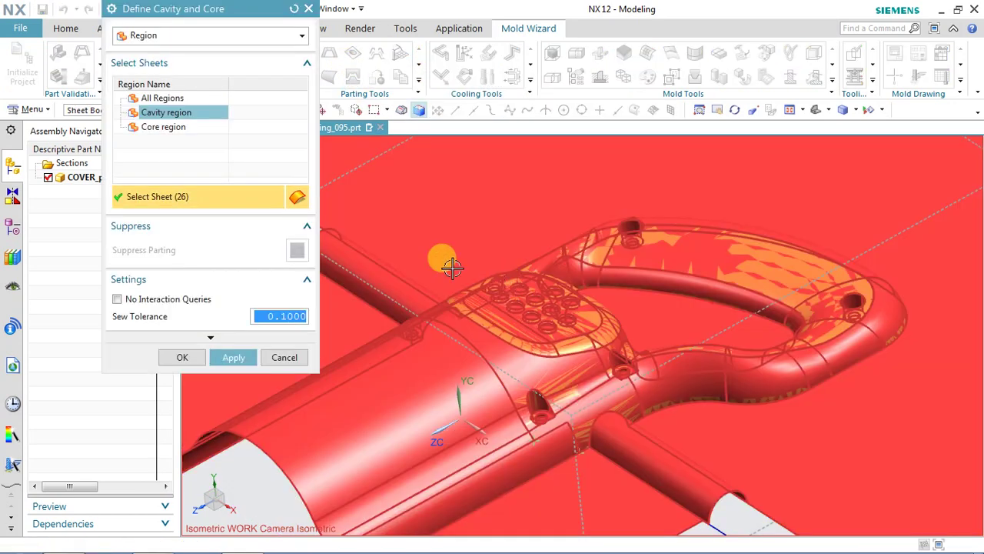
left_click(233, 357)
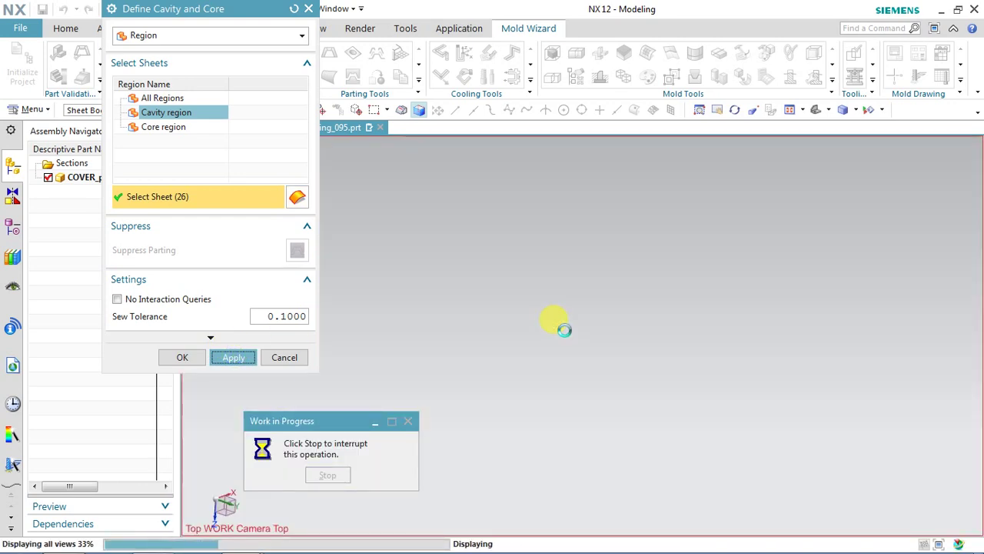
middle_click_drag(723, 280, 572, 331)
left_click(183, 59)
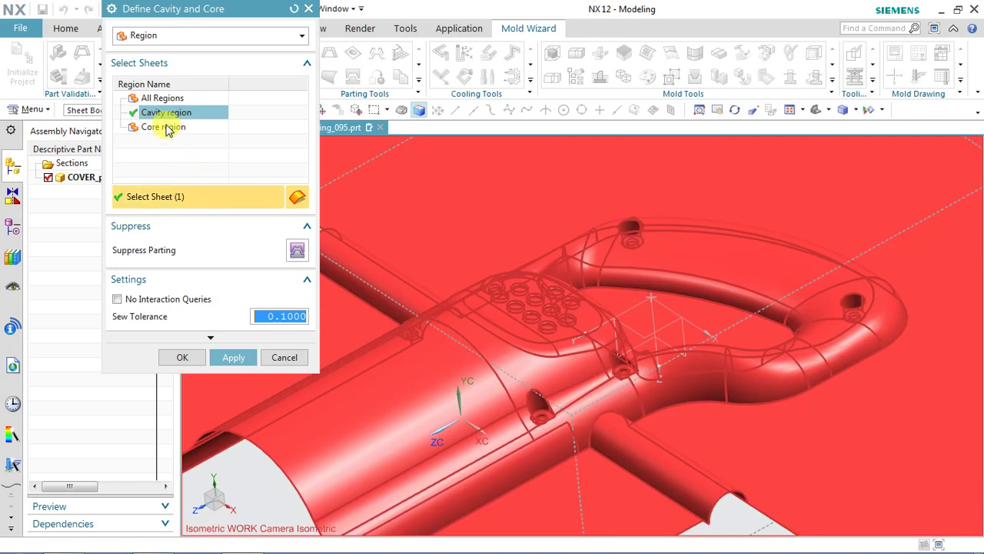
Create the core block from the Core region and examine its parting result
left_click(166, 127)
left_click(229, 358)
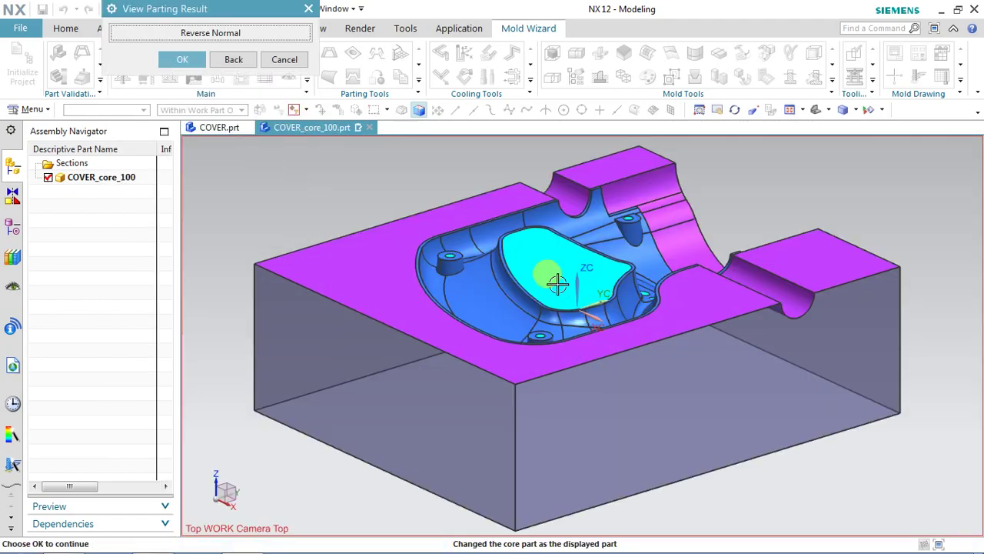
middle_click_drag(631, 297, 545, 294)
middle_click_drag(534, 315, 521, 300)
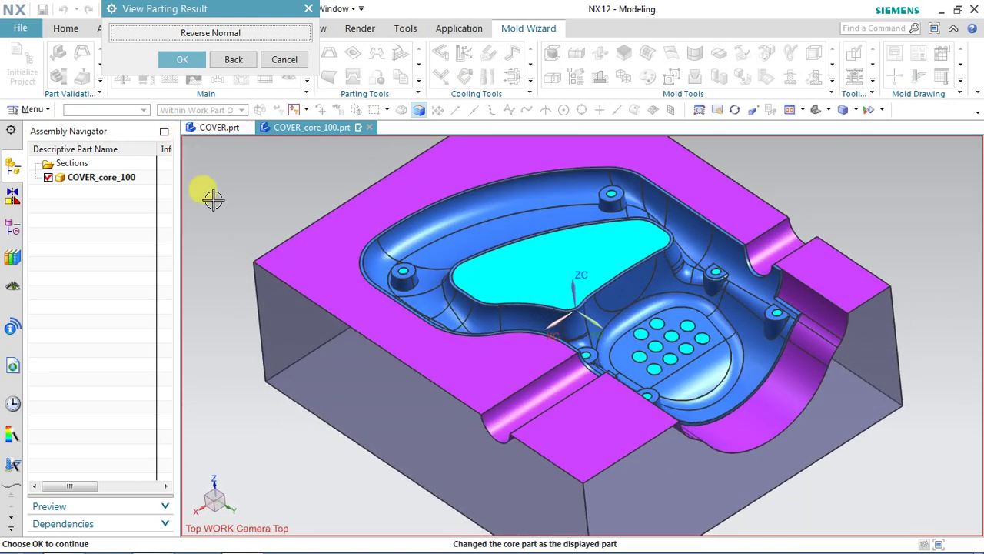